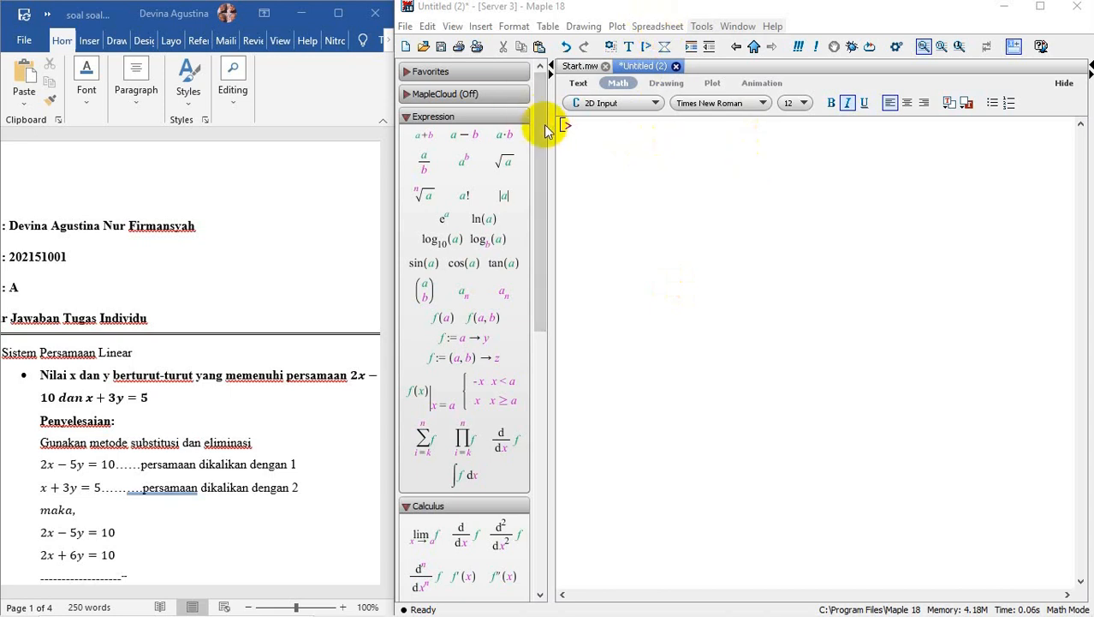
- Open the Maple Help System welcome page for a look and close the help window
{"action": "left_click_drag", "start_coordinate": [542, 122], "coordinate": [521, 430]}
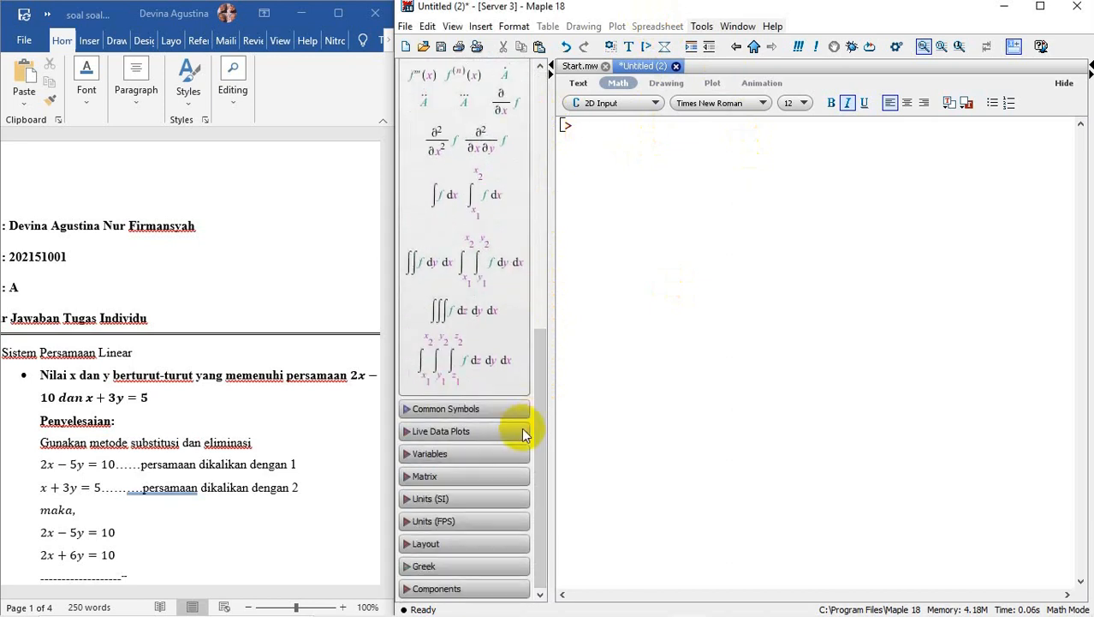
{"action": "left_click", "coordinate": [772, 27]}
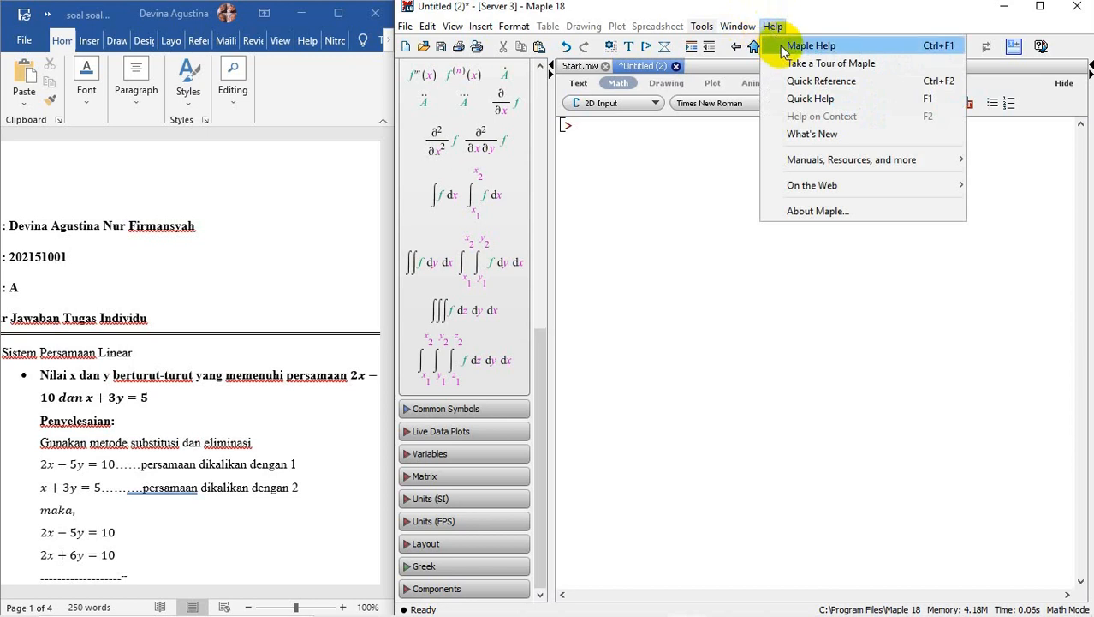
{"action": "left_click", "coordinate": [781, 47]}
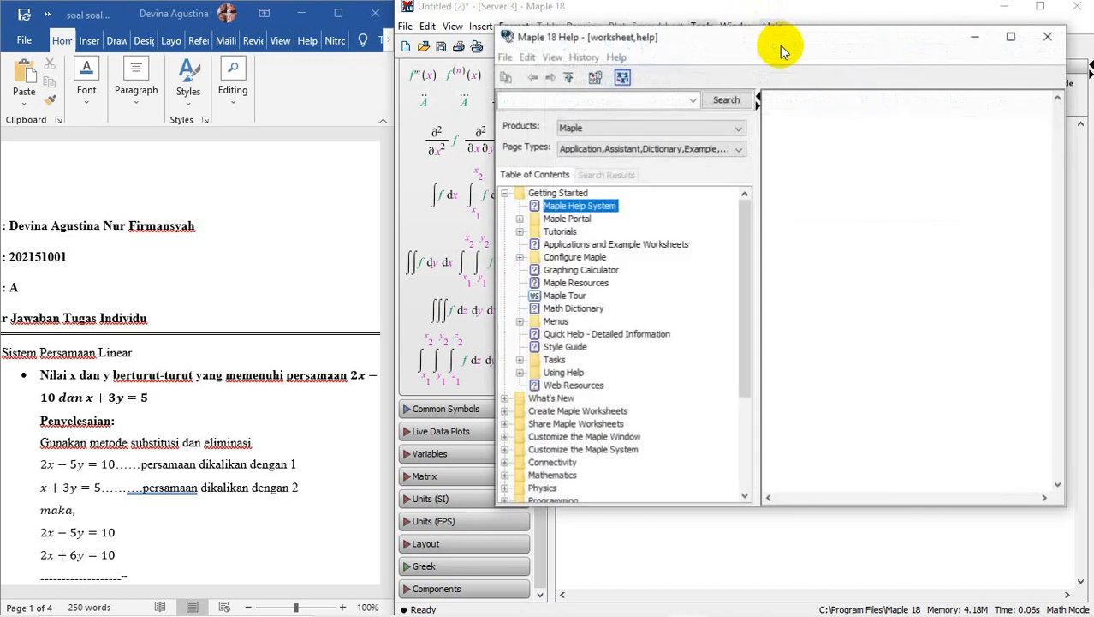
{"action": "left_click_drag", "start_coordinate": [741, 216], "coordinate": [760, 255]}
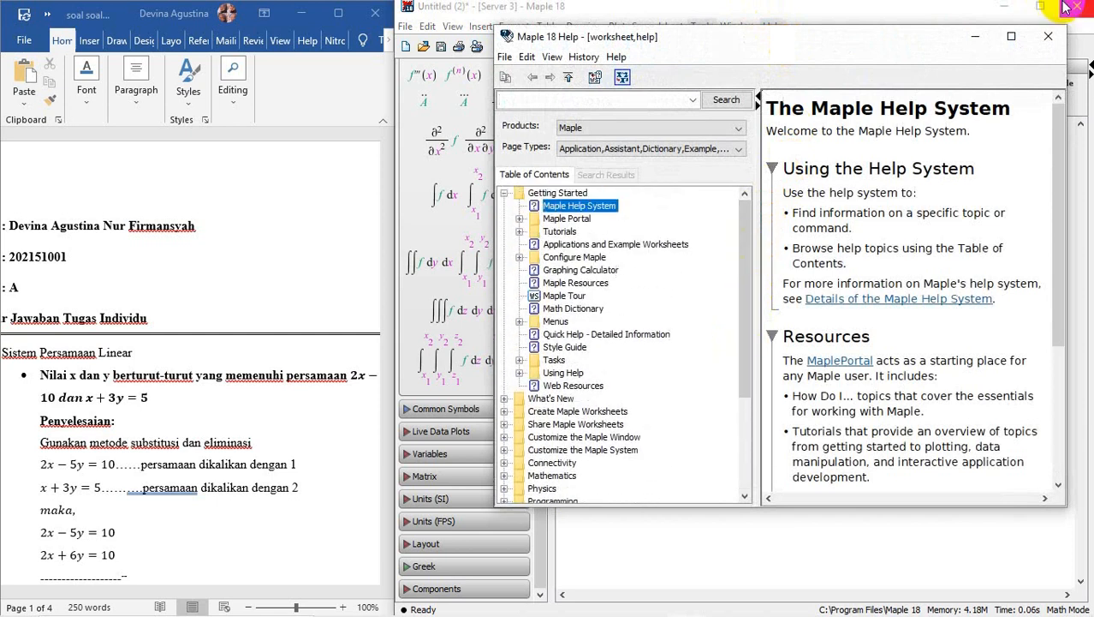
{"action": "left_click", "coordinate": [1048, 36]}
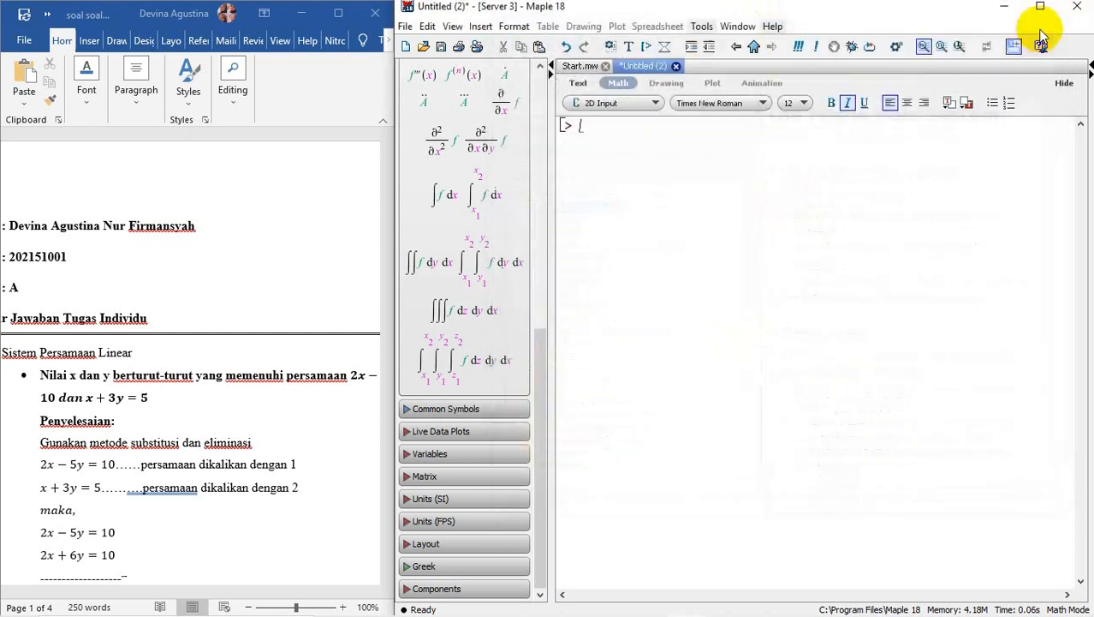
{"action": "left_click", "coordinate": [701, 28]}
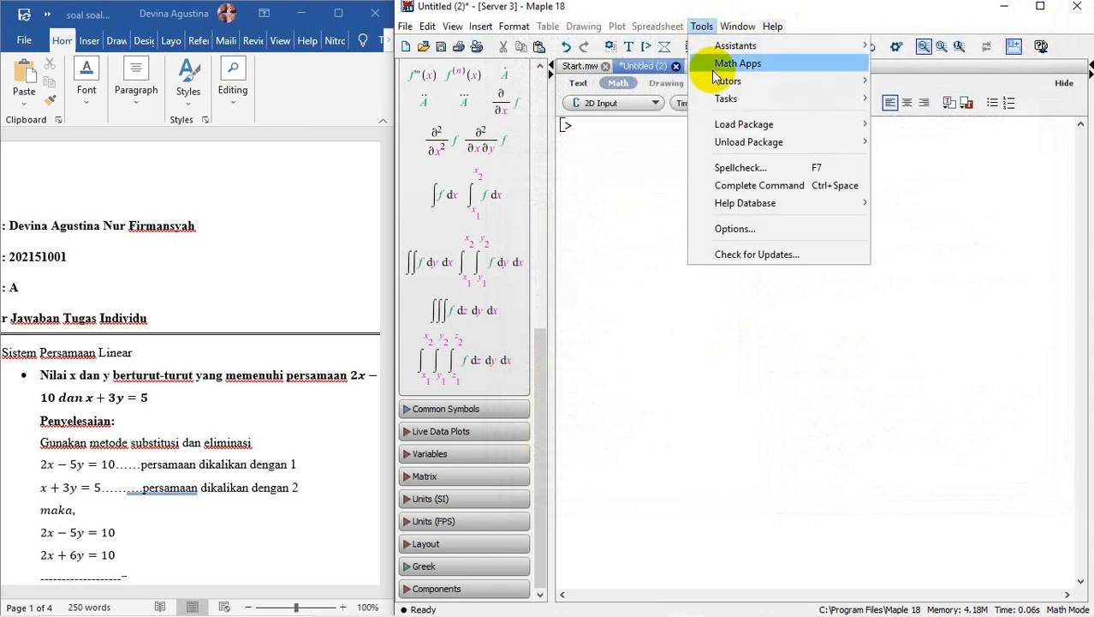
{"action": "mouse_move", "coordinate": [715, 80]}
{"action": "mouse_move", "coordinate": [891, 86]}
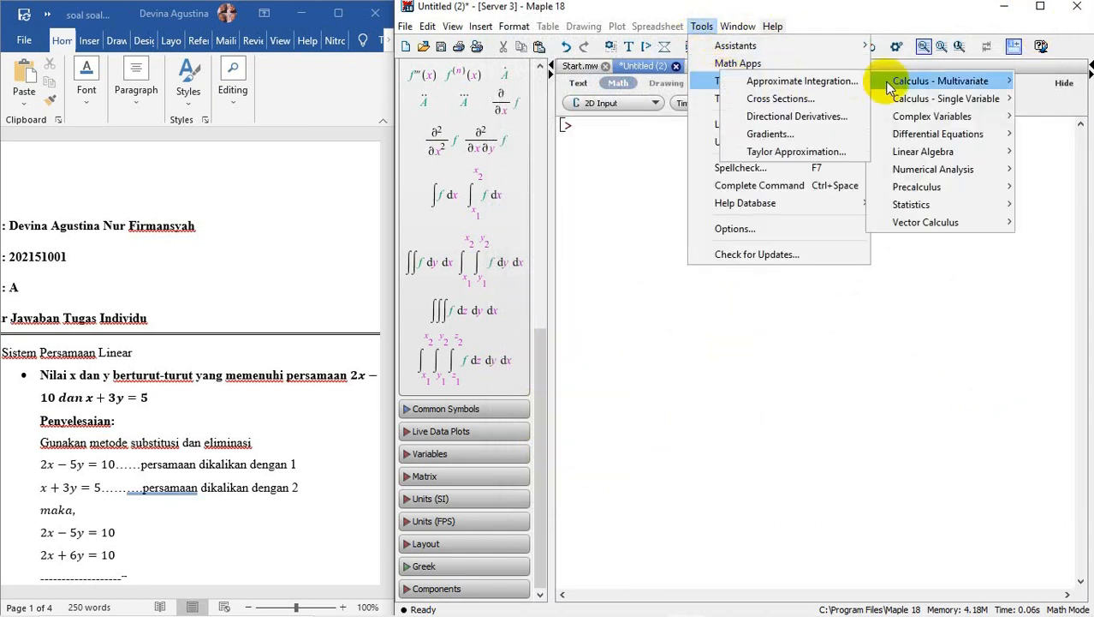
{"action": "mouse_move", "coordinate": [908, 175]}
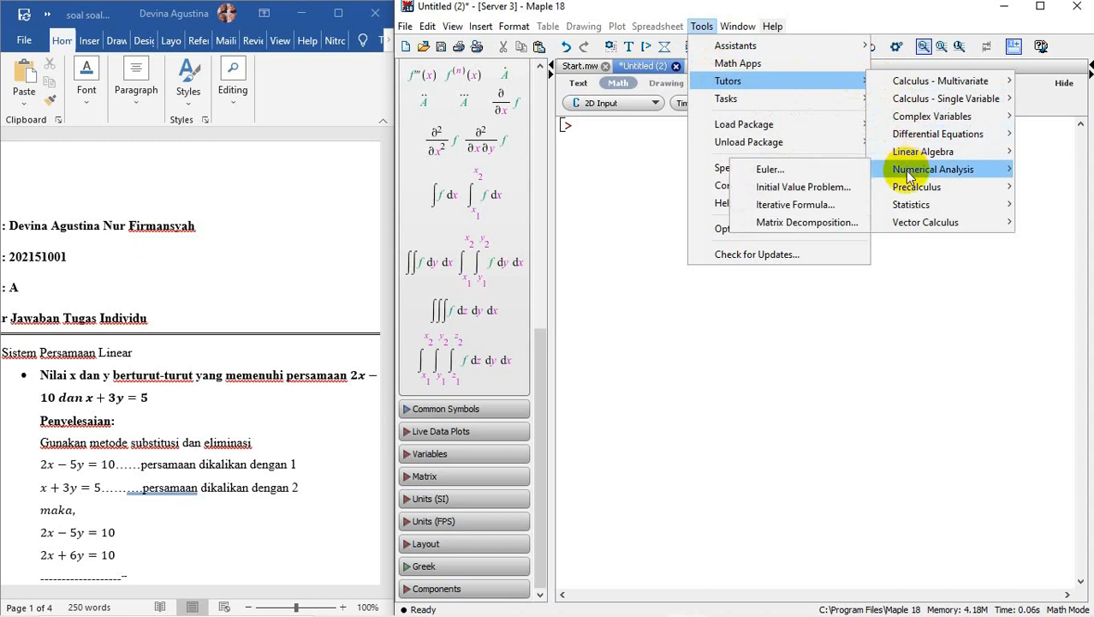
{"action": "mouse_move", "coordinate": [912, 120]}
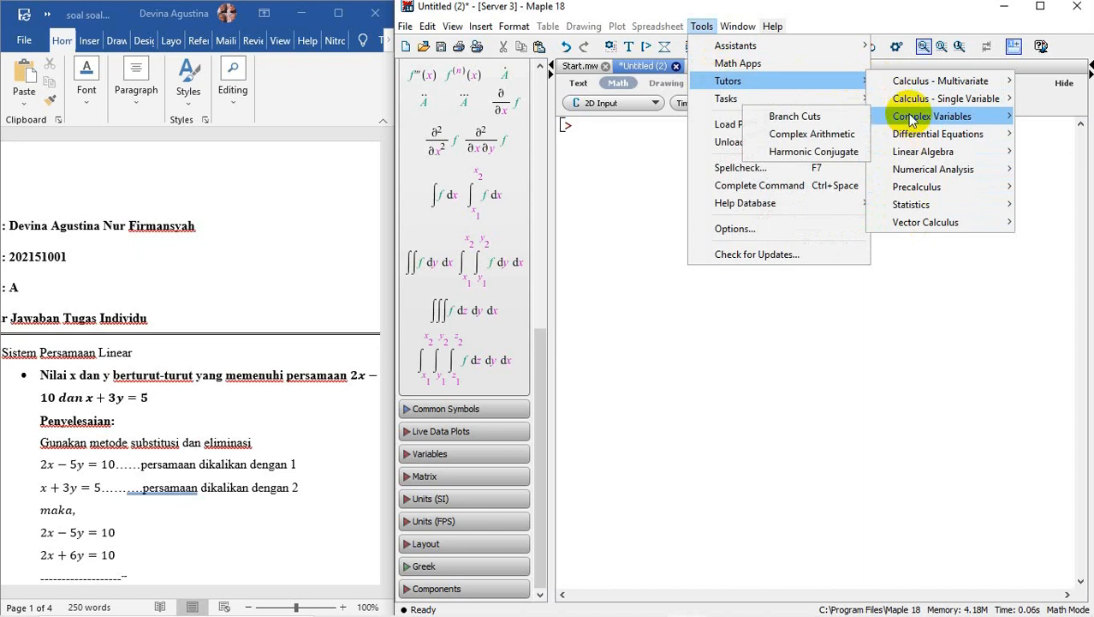
{"action": "left_click", "coordinate": [616, 143]}
- Switch to Word to review the linear system exercise and its worked solution, and return to the empty Maple worksheet prompt
{"action": "left_click", "coordinate": [228, 252]}
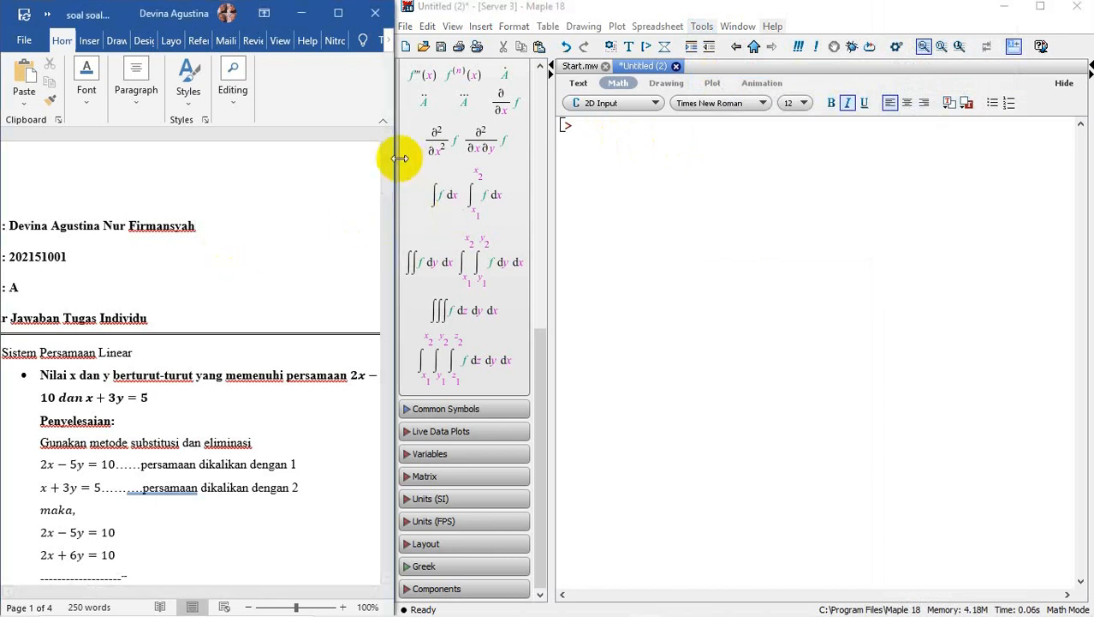
{"action": "left_click_drag", "start_coordinate": [383, 181], "coordinate": [382, 208]}
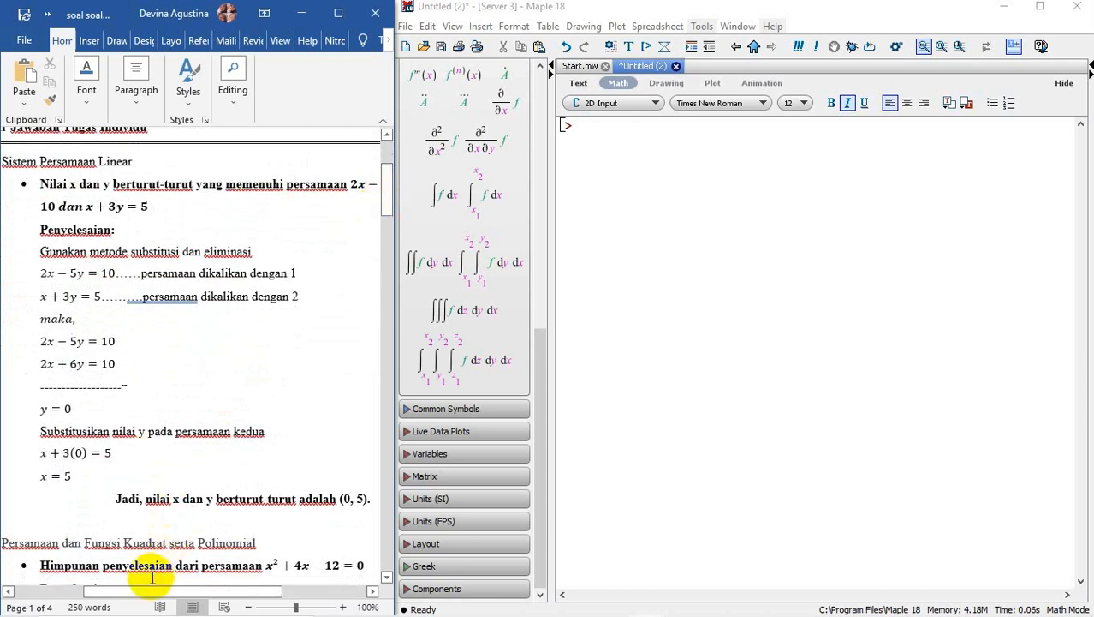
{"action": "left_click_drag", "start_coordinate": [147, 590], "coordinate": [101, 607]}
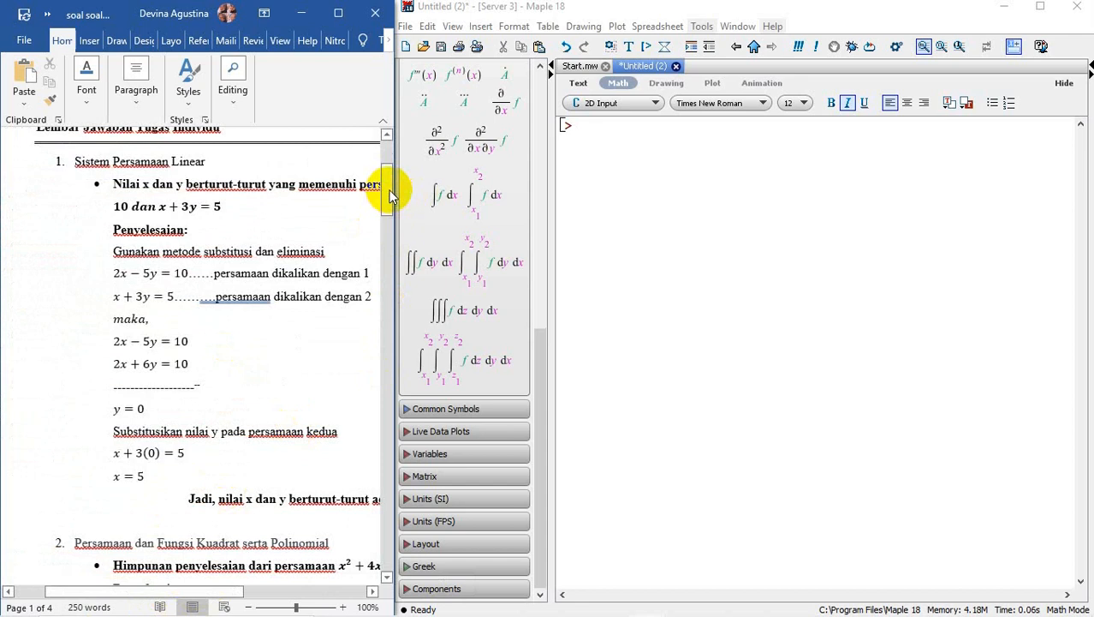
{"action": "left_click_drag", "start_coordinate": [390, 196], "coordinate": [386, 203]}
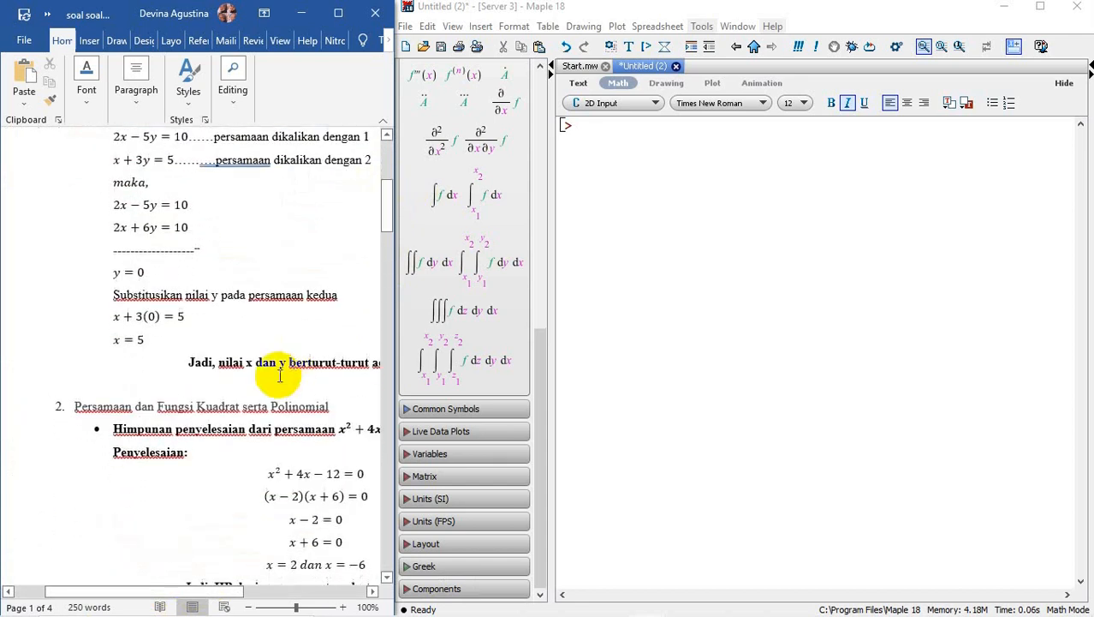
{"action": "left_click_drag", "start_coordinate": [142, 591], "coordinate": [206, 593]}
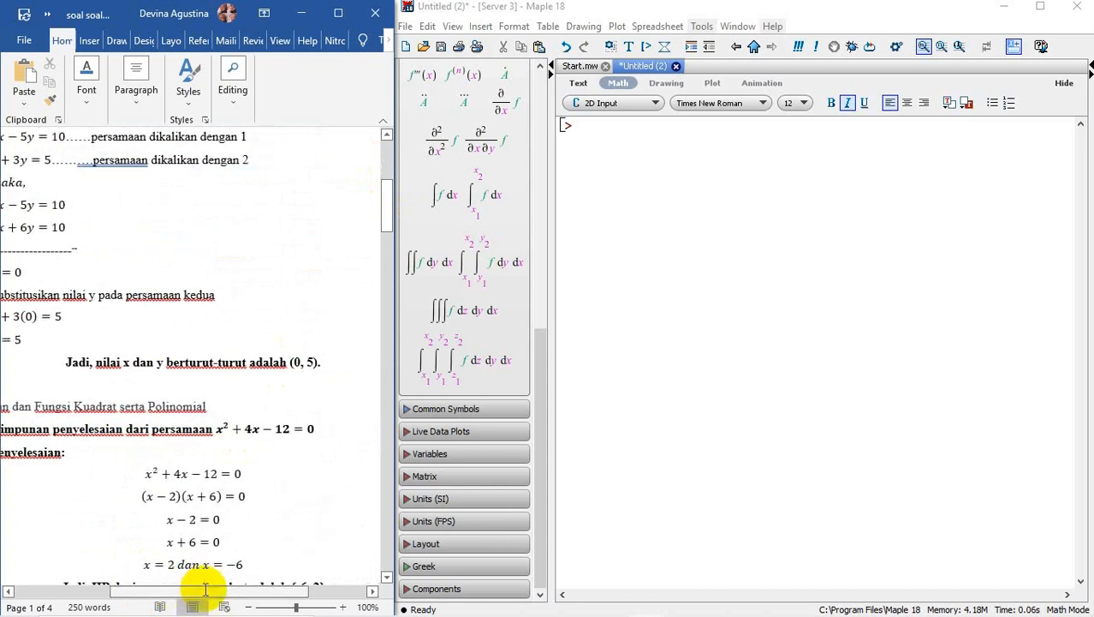
{"action": "left_click", "coordinate": [594, 139]}
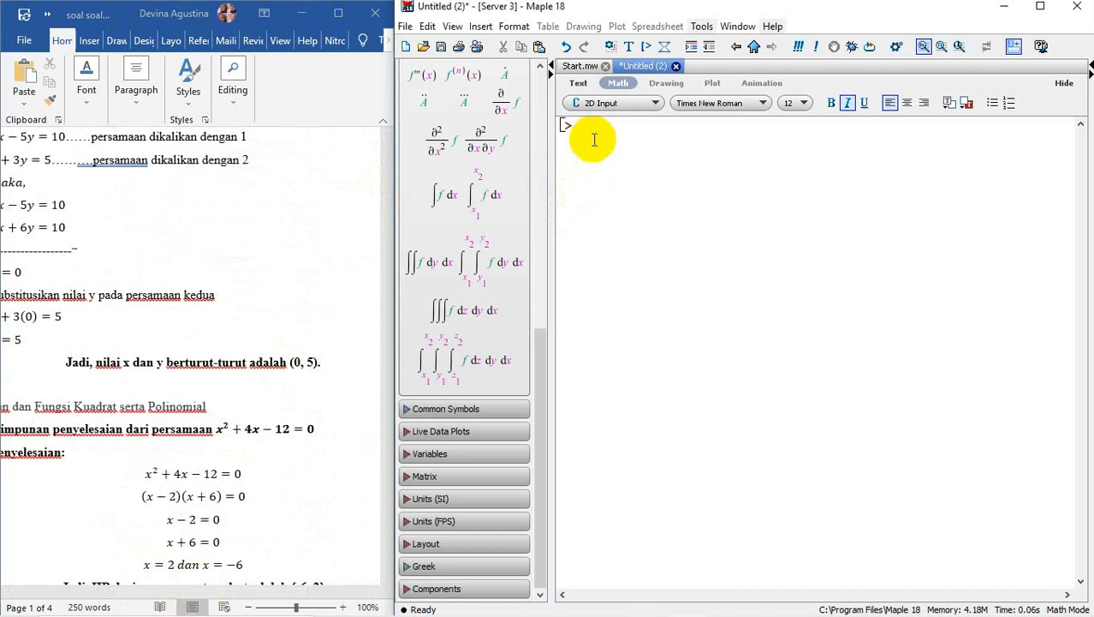
{"action": "type", "text": "ISOLVE"}
{"action": "key", "text": "BackSpace"}
{"action": "key", "text": "BackSpace"}
{"action": "key", "text": "BackSpace"}
{"action": "key", "text": "BackSpace"}
{"action": "key", "text": "BackSpace"}
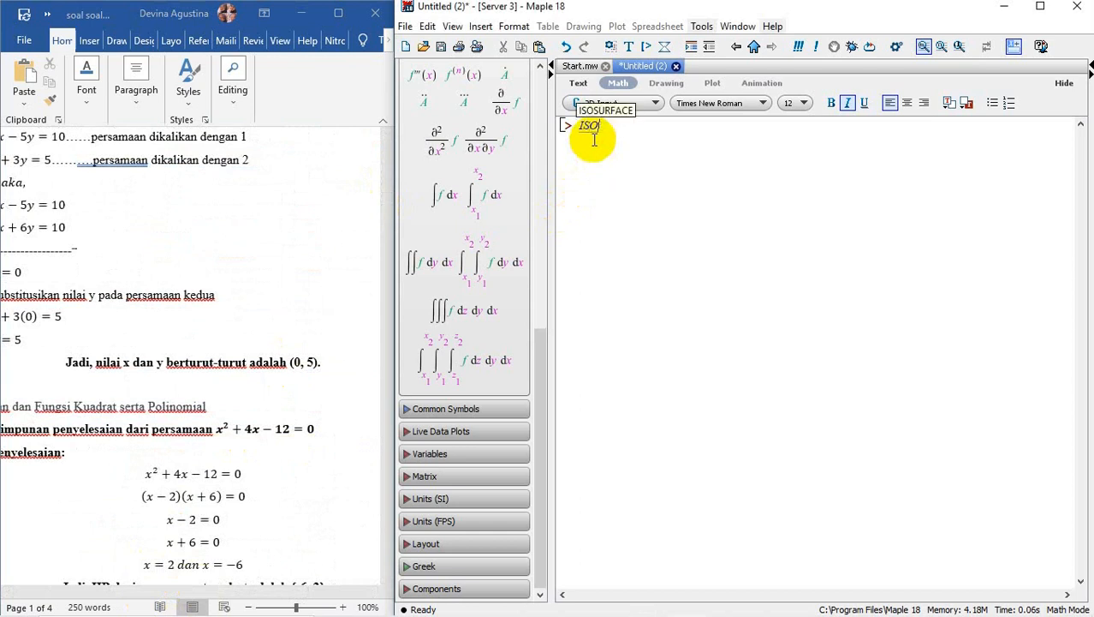
{"action": "key", "text": "BackSpace"}
- Solve the system 2x − 5y = 10 and x + 3y = 5 in the worksheet with the isolve command
{"action": "type", "text": "is"}
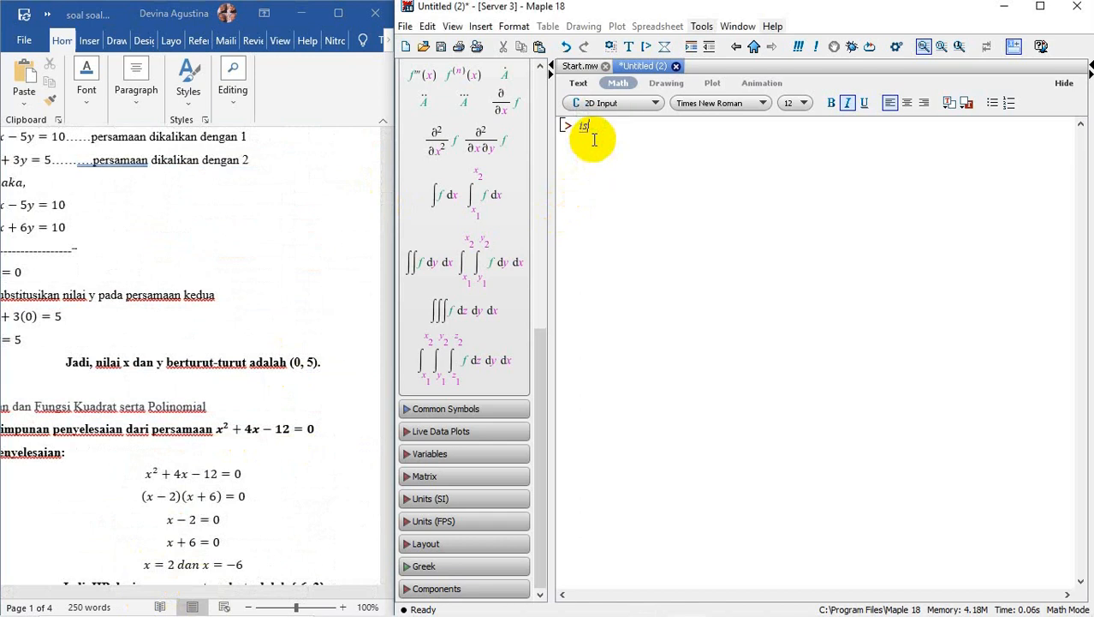
{"action": "type", "text": "olve"}
{"action": "type", "text": "({2x-"}
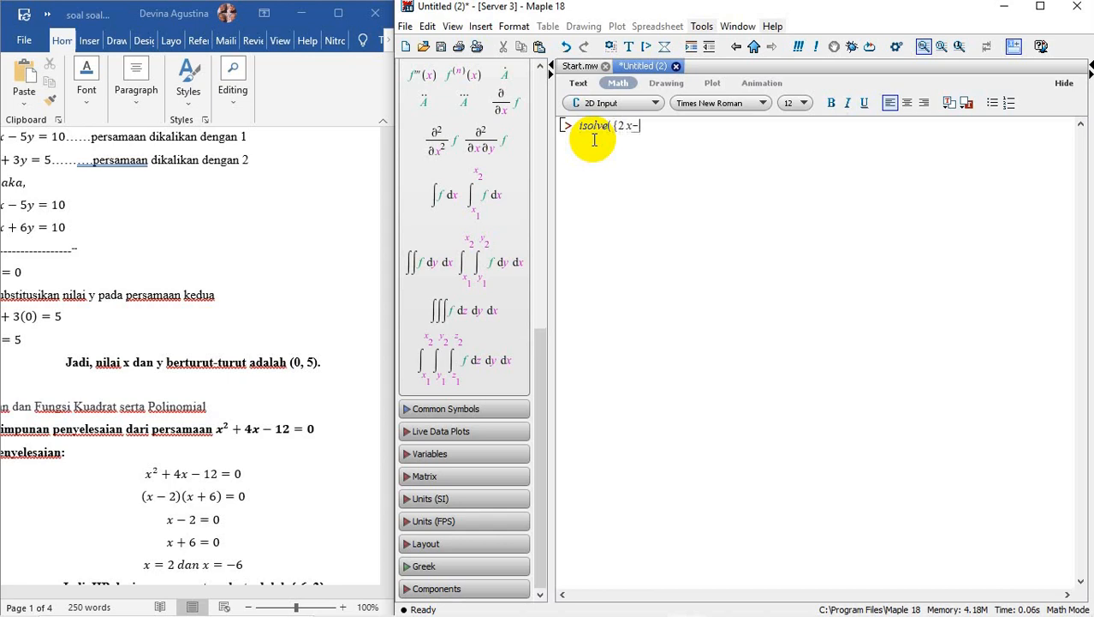
{"action": "type", "text": "5y=10"}
{"action": "type", "text": ", x + 3y "}
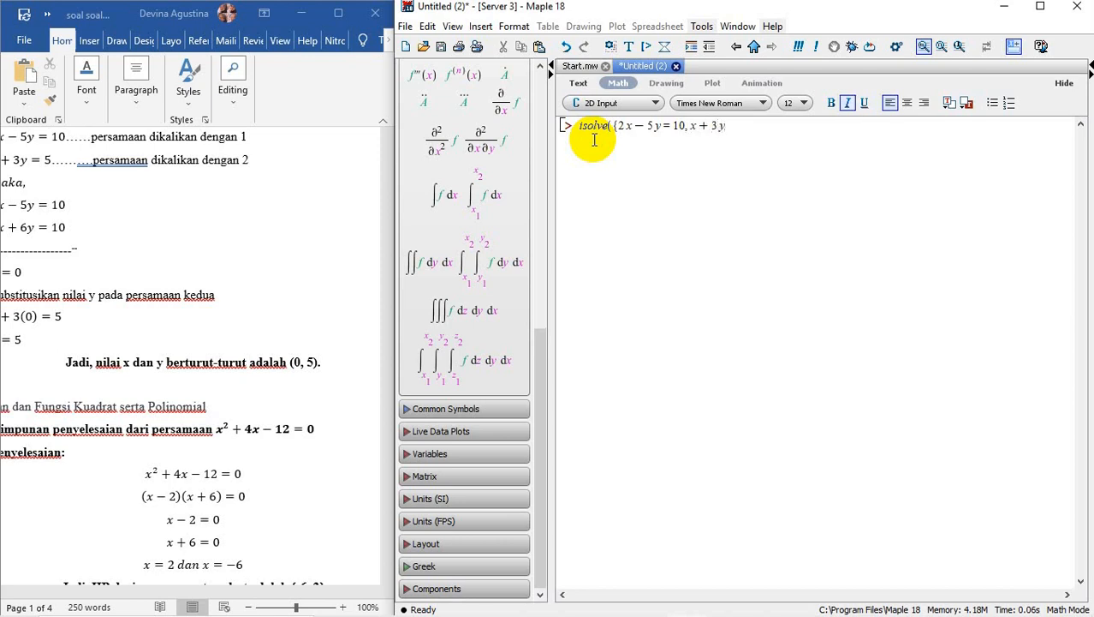
{"action": "type", "text": "= 5})"}
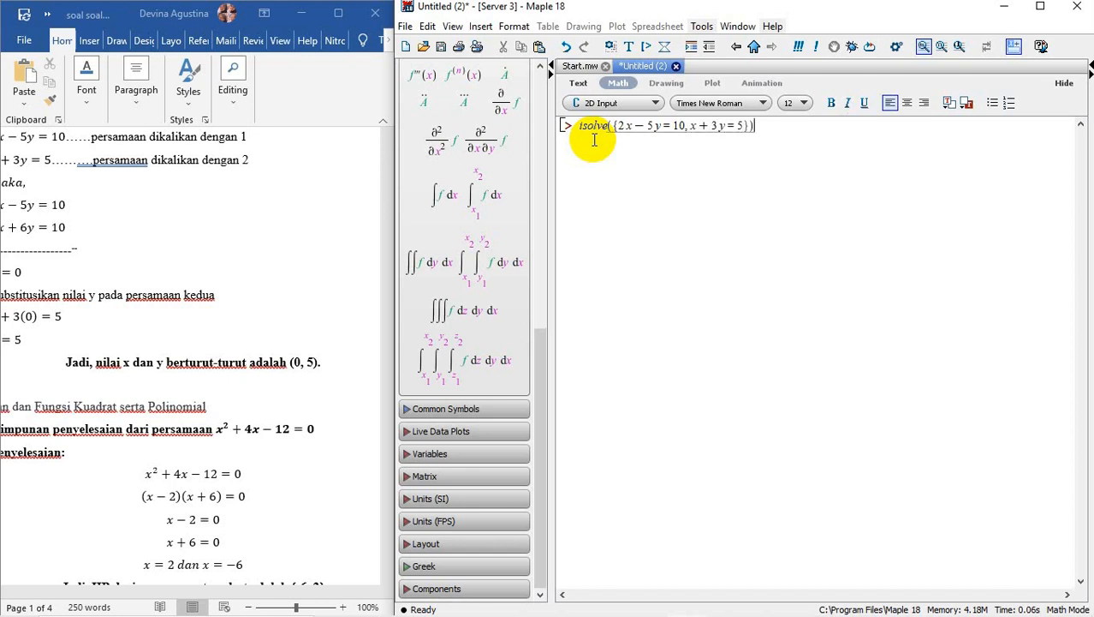
{"action": "key", "text": "Return"}
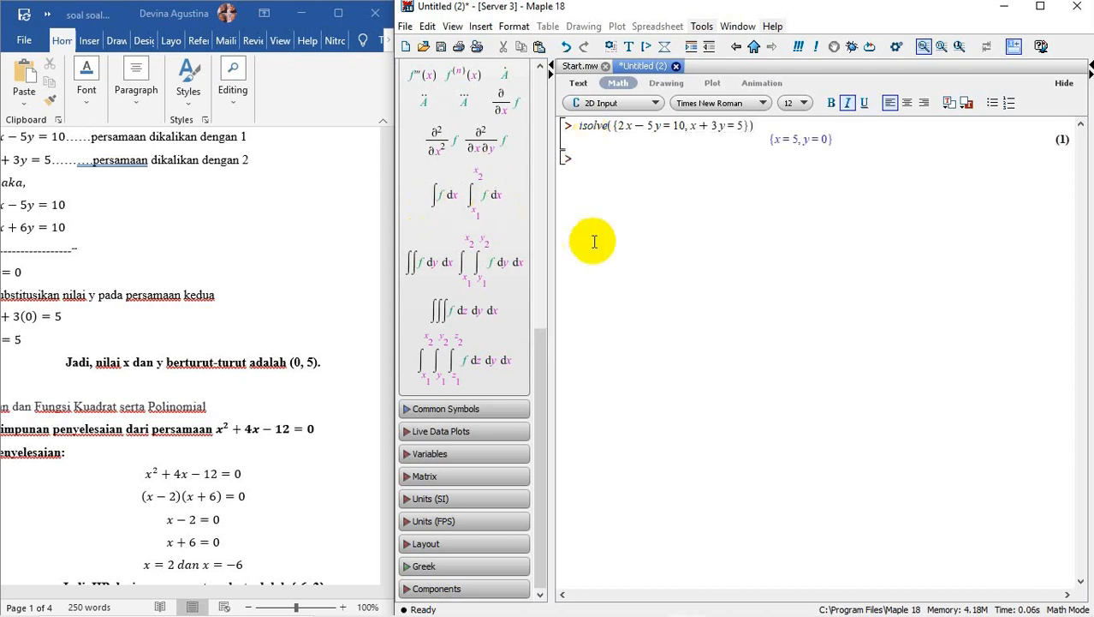
- Switch to Word and correct the coordinates in the linear system's concluding answer to (5, 0)
{"action": "left_click", "coordinate": [306, 361]}
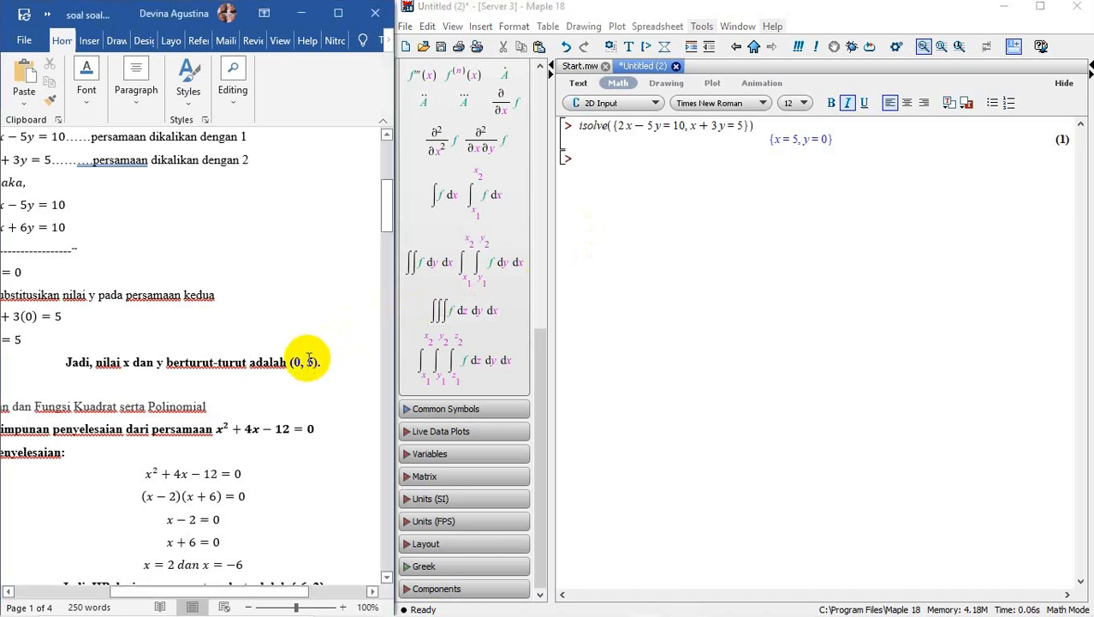
{"action": "key", "text": "BackSpace"}
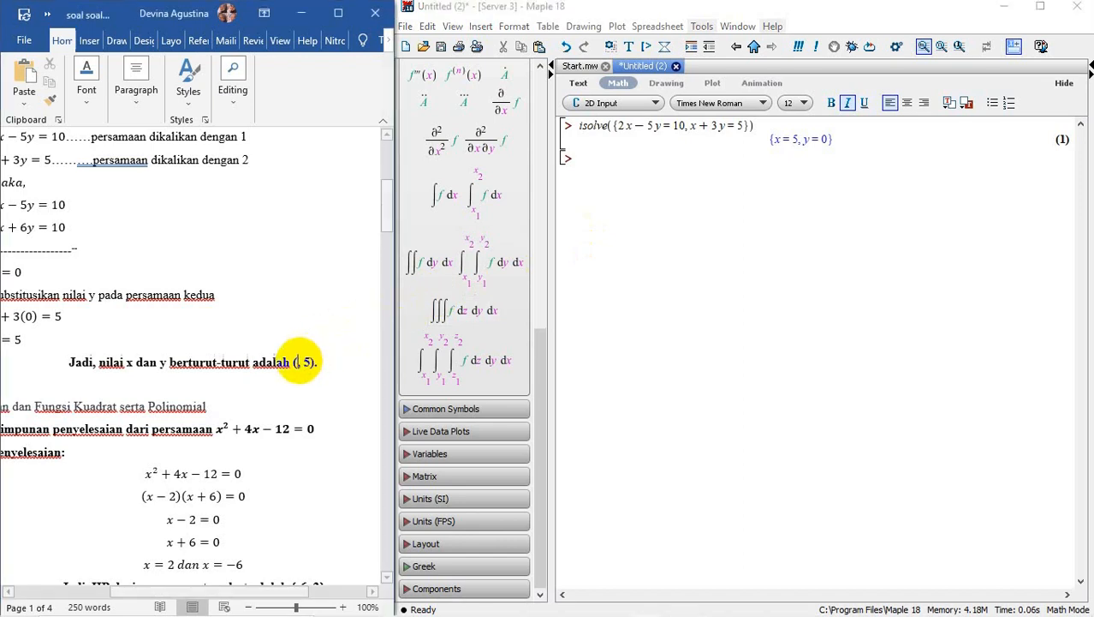
{"action": "type", "text": "5"}
{"action": "left_click", "coordinate": [311, 362]}
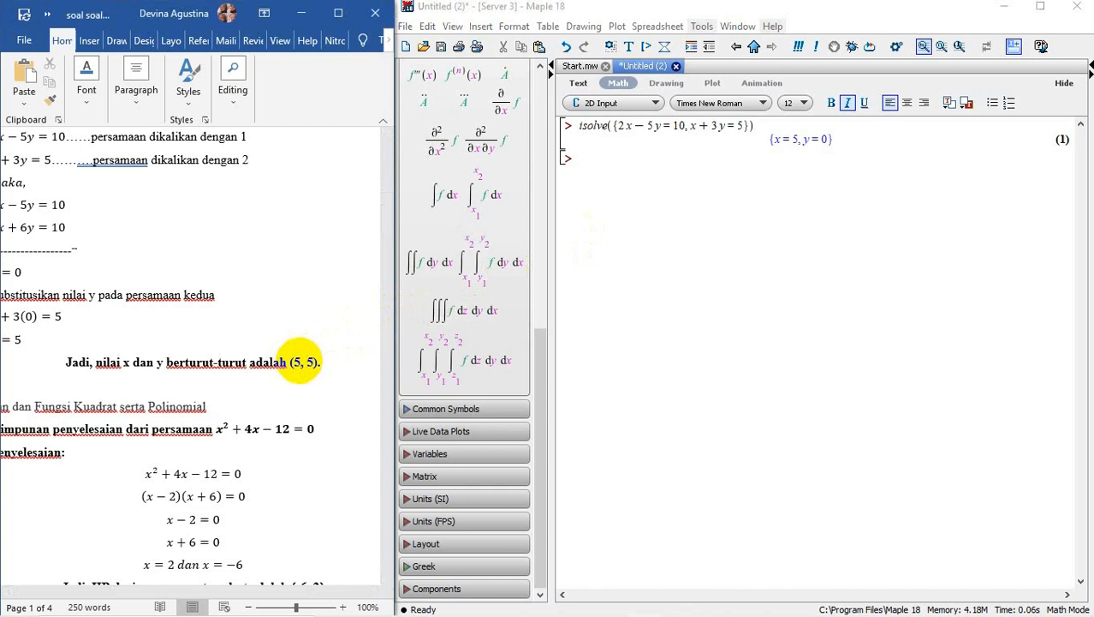
{"action": "key", "text": "BackSpace"}
{"action": "type", "text": "0"}
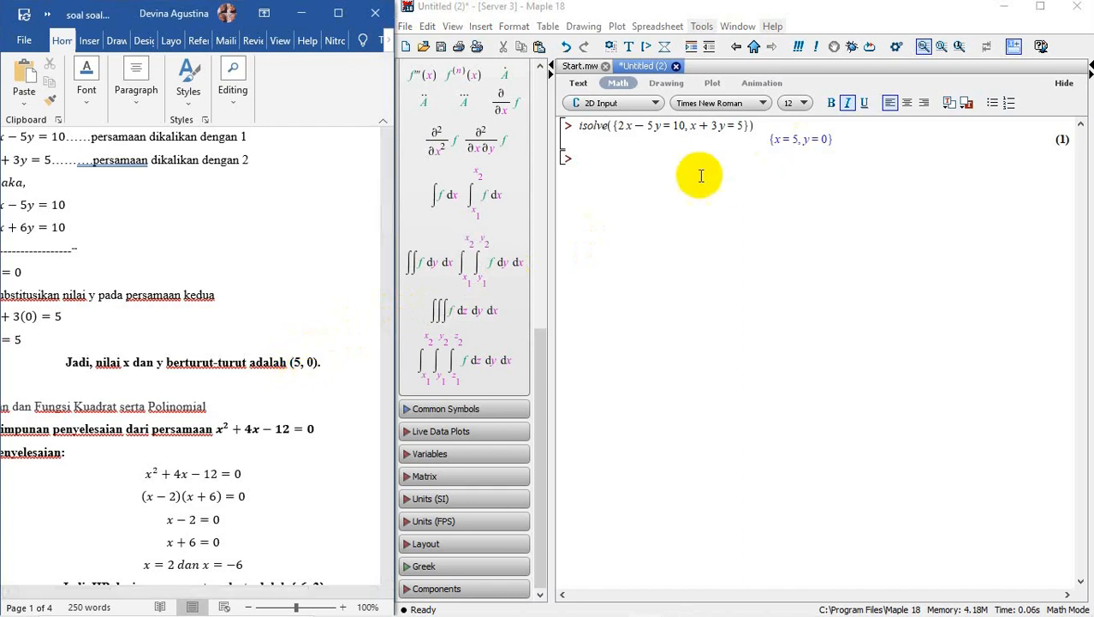
- Switch to Maple and create a new blank worksheet from the Start page
{"action": "left_click", "coordinate": [587, 66]}
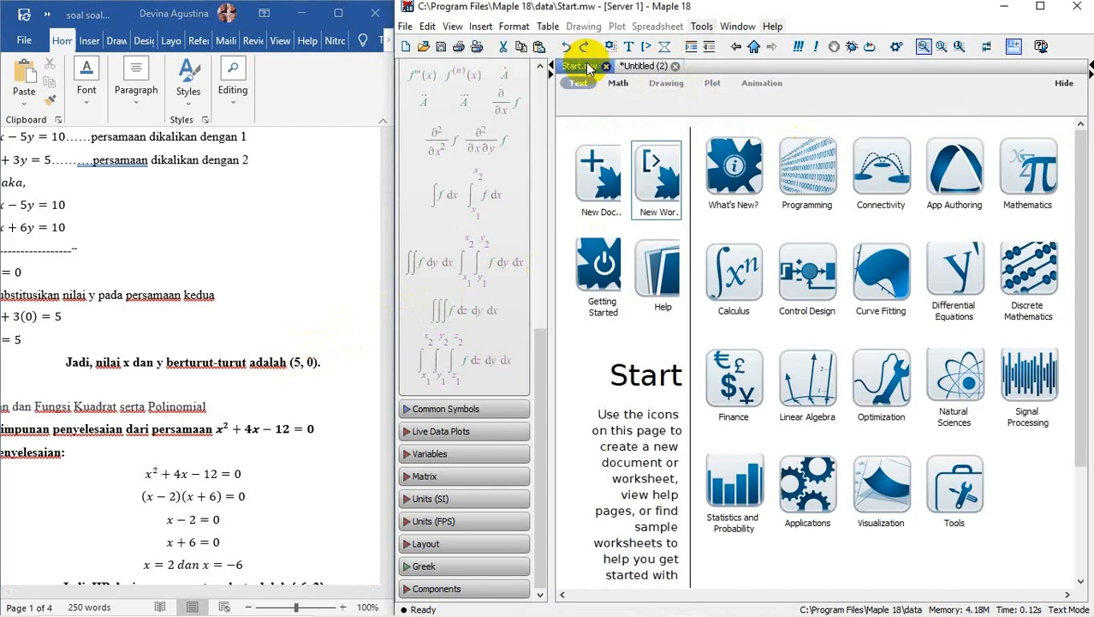
{"action": "left_click", "coordinate": [657, 174]}
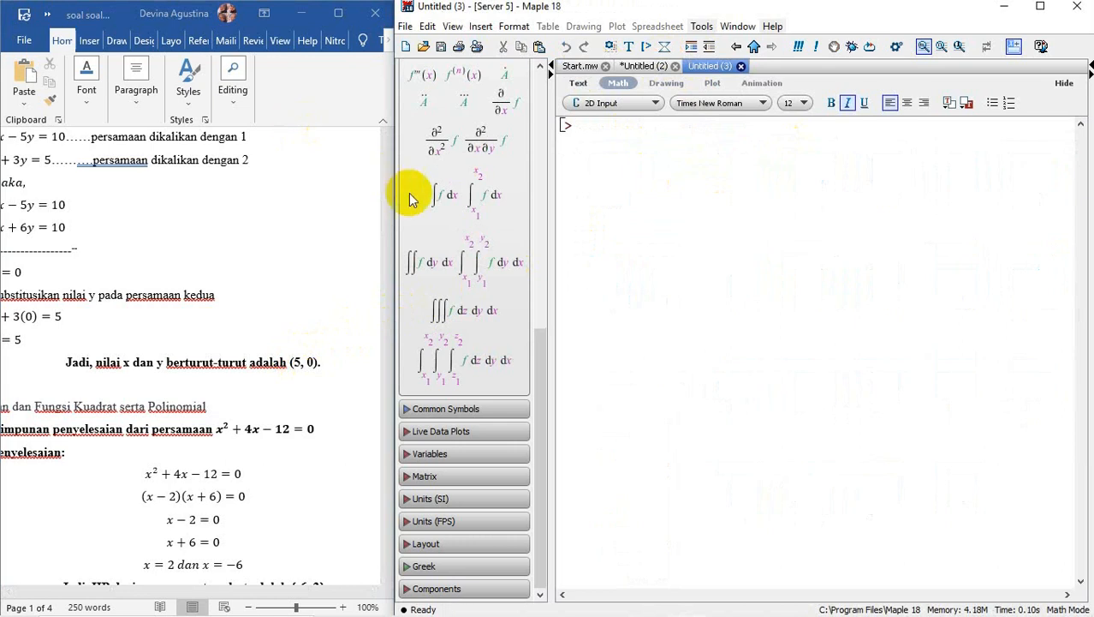
- Switch to Word and examine exercise 2 on x² + 4x − 12 = 0 with its worked solution and solution set
{"action": "left_click", "coordinate": [349, 244]}
{"action": "key", "text": "Down"}
{"action": "key", "text": "Down"}
{"action": "key", "text": "Down"}
{"action": "key", "text": "Down"}
{"action": "key", "text": "Down"}
{"action": "key", "text": "Down"}
{"action": "key", "text": "Down"}
{"action": "key", "text": "Down"}
{"action": "key", "text": "Down"}
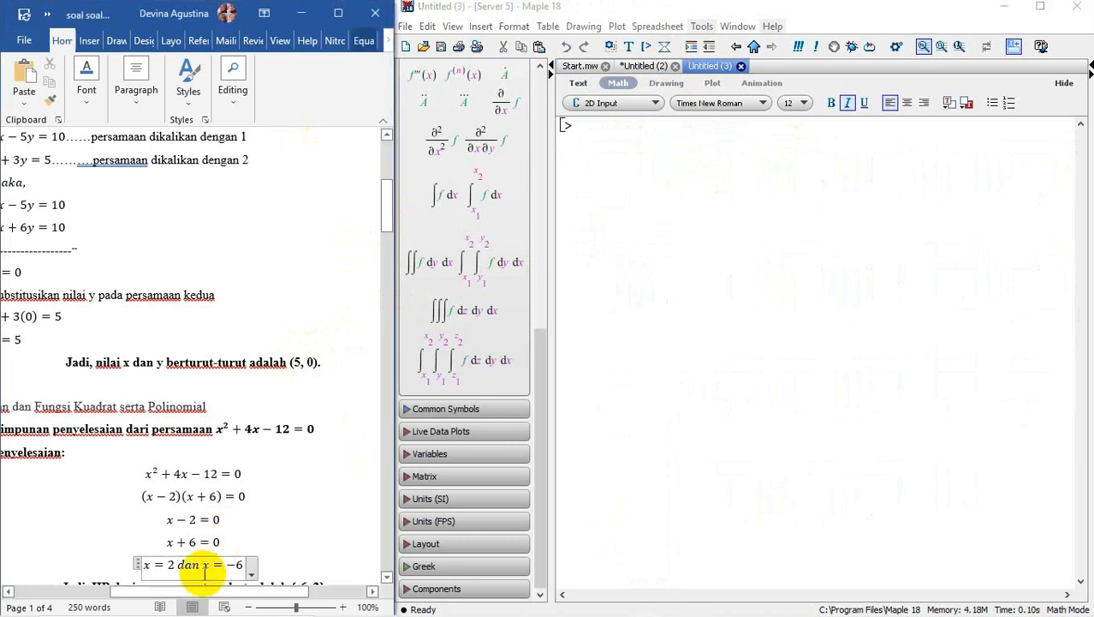
{"action": "left_click_drag", "start_coordinate": [188, 591], "coordinate": [131, 587]}
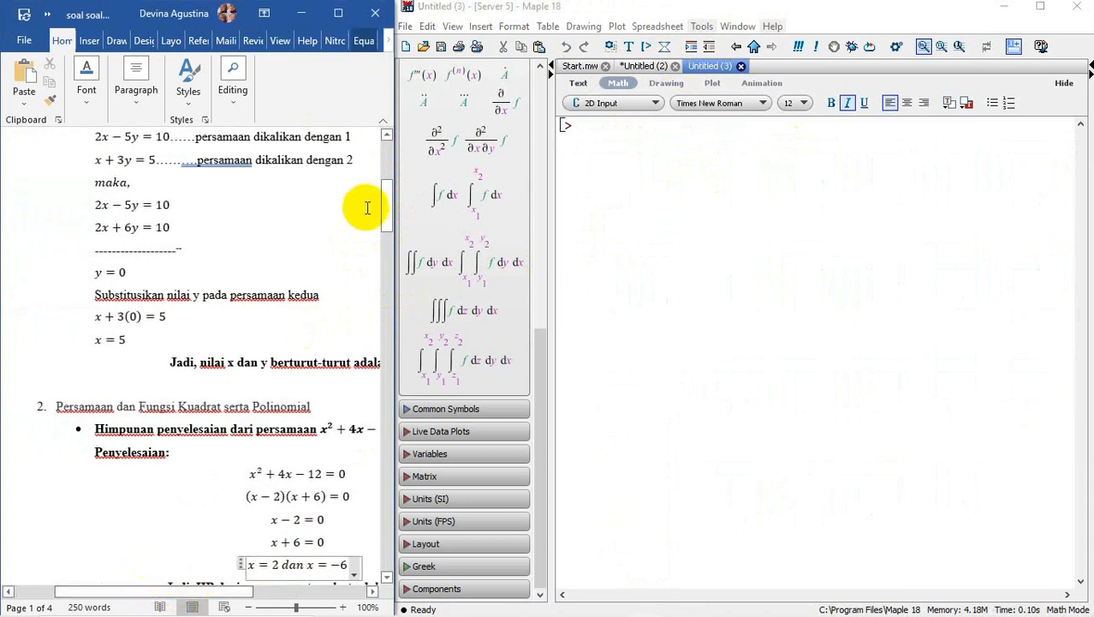
{"action": "left_click_drag", "start_coordinate": [390, 210], "coordinate": [387, 214]}
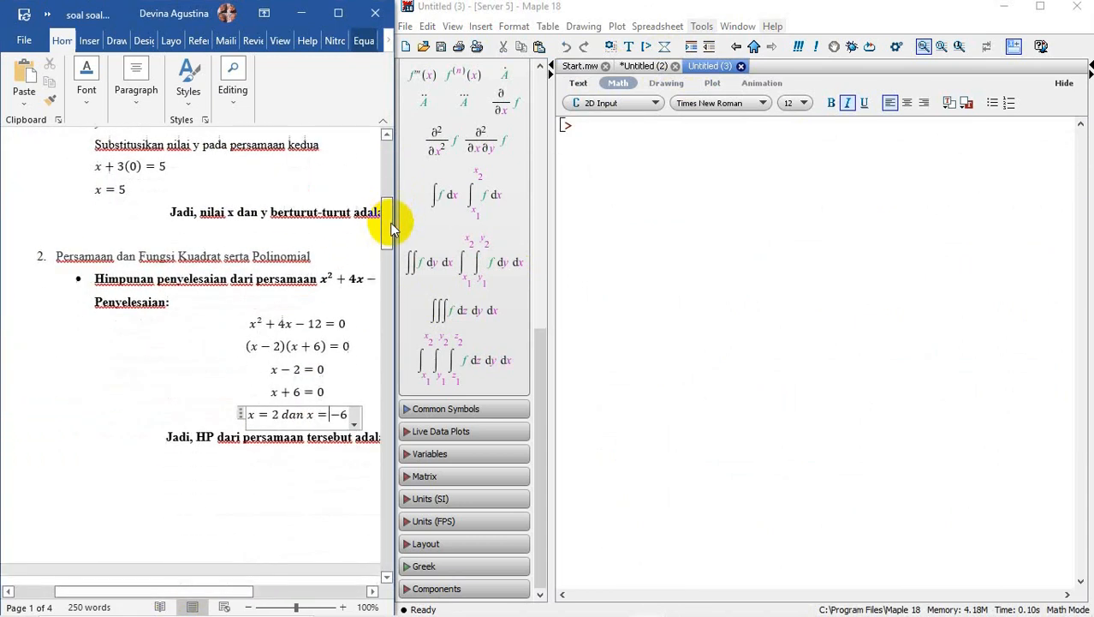
{"action": "left_click_drag", "start_coordinate": [93, 590], "coordinate": [139, 599]}
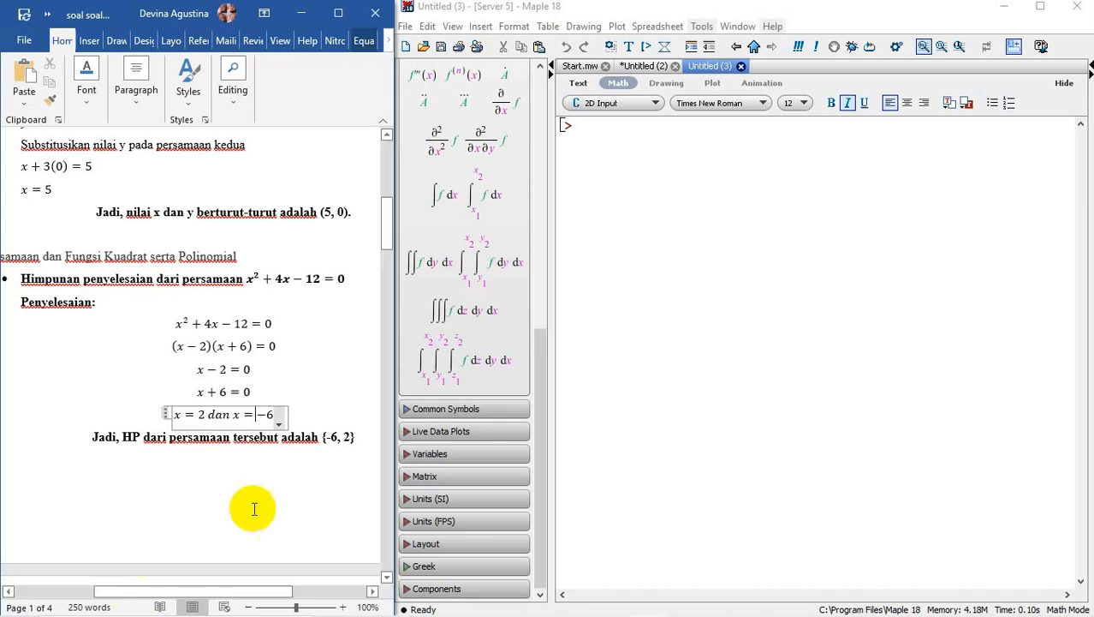
- Switch to Maple and factor the equation x² + 4x − 12 = 0 in the blank worksheet with the factor command
{"action": "left_click", "coordinate": [635, 180]}
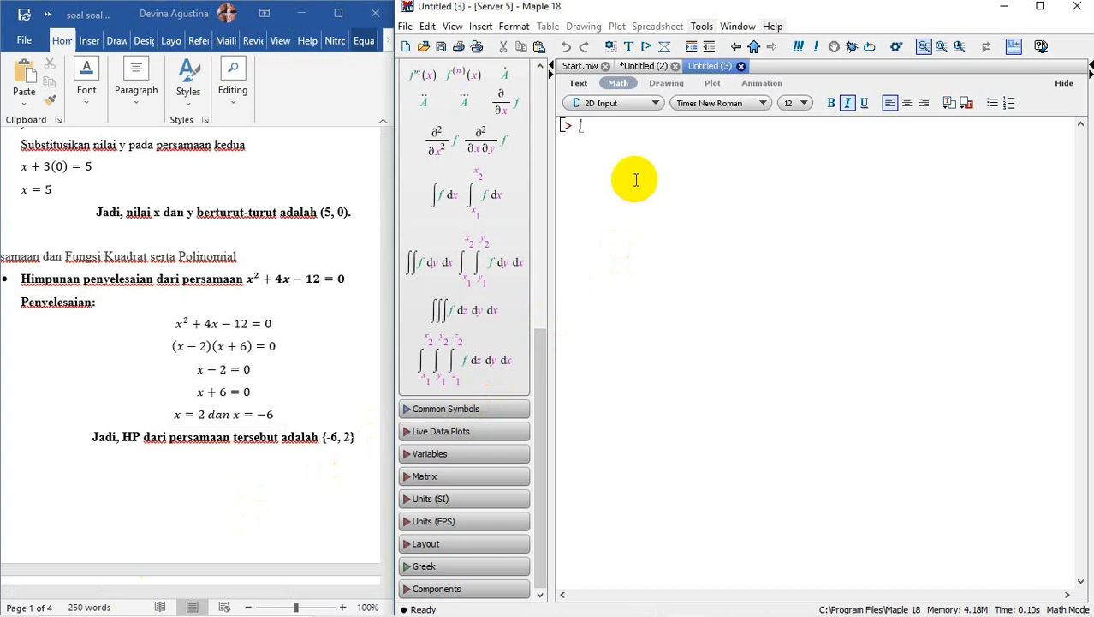
{"action": "type", "text": "facto"}
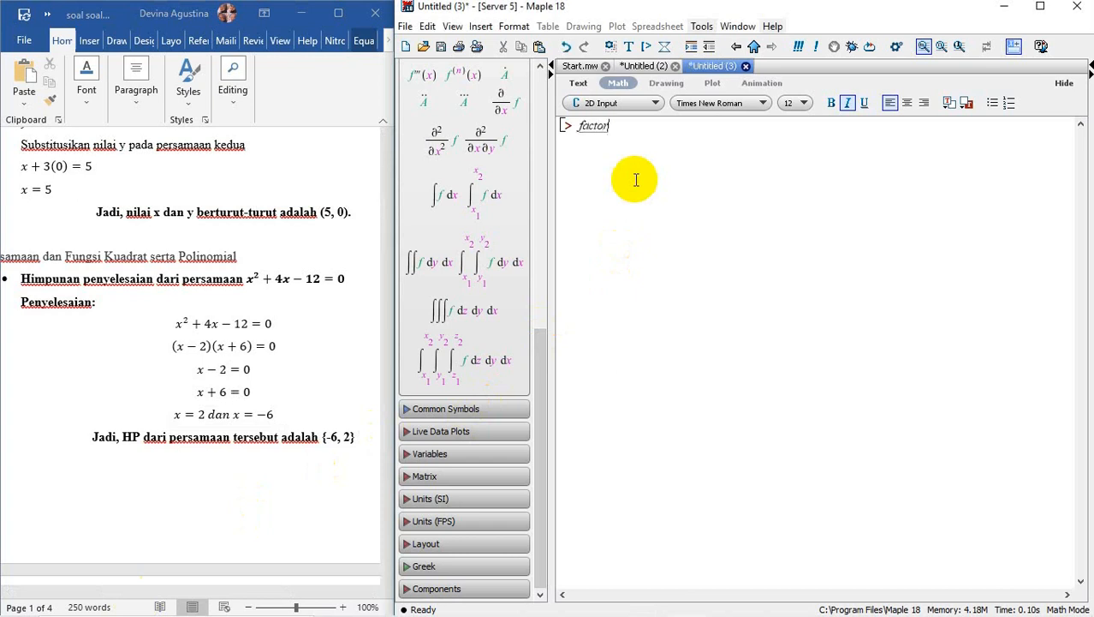
{"action": "type", "text": "r"}
{"action": "type", "text": "(x^2+"}
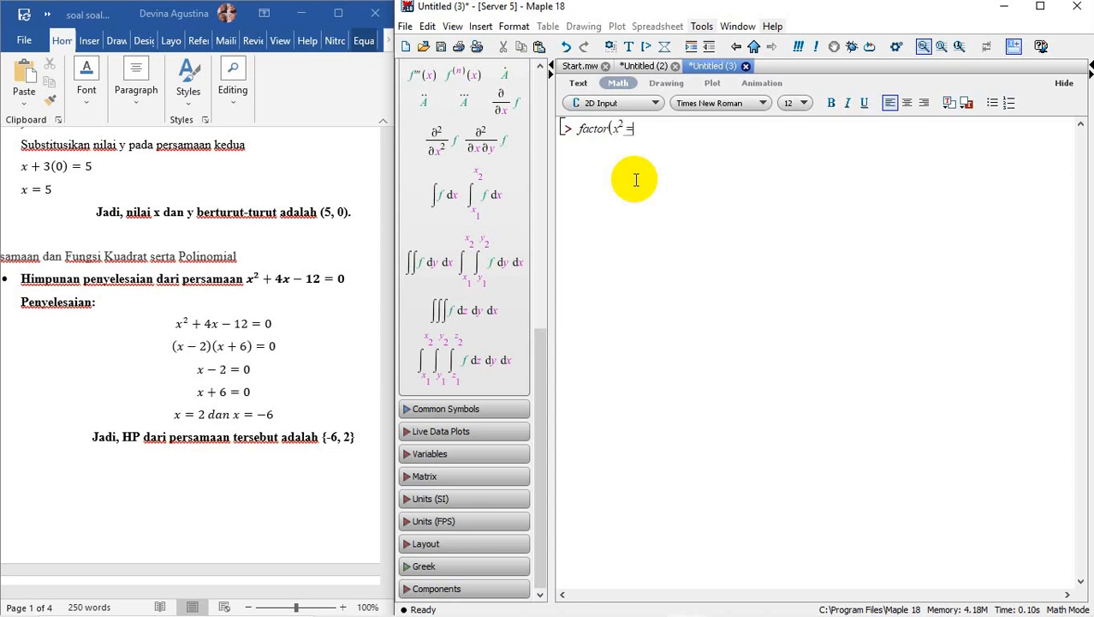
{"action": "key", "text": "Right"}
{"action": "type", "text": "+ 4 x - 12 = 0)"}
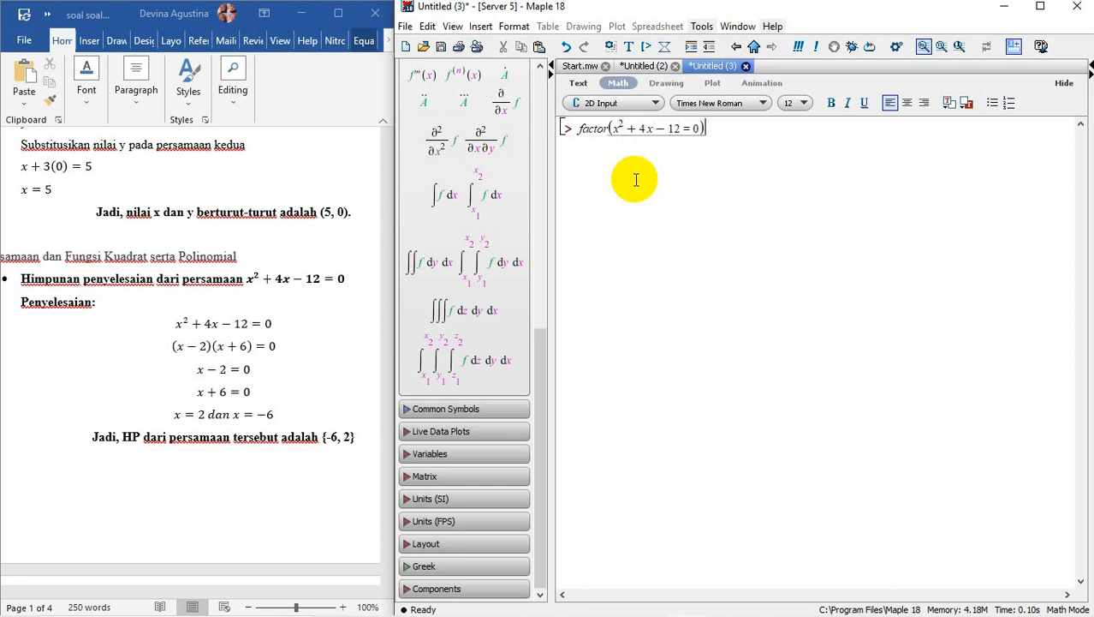
{"action": "key", "text": "Return"}
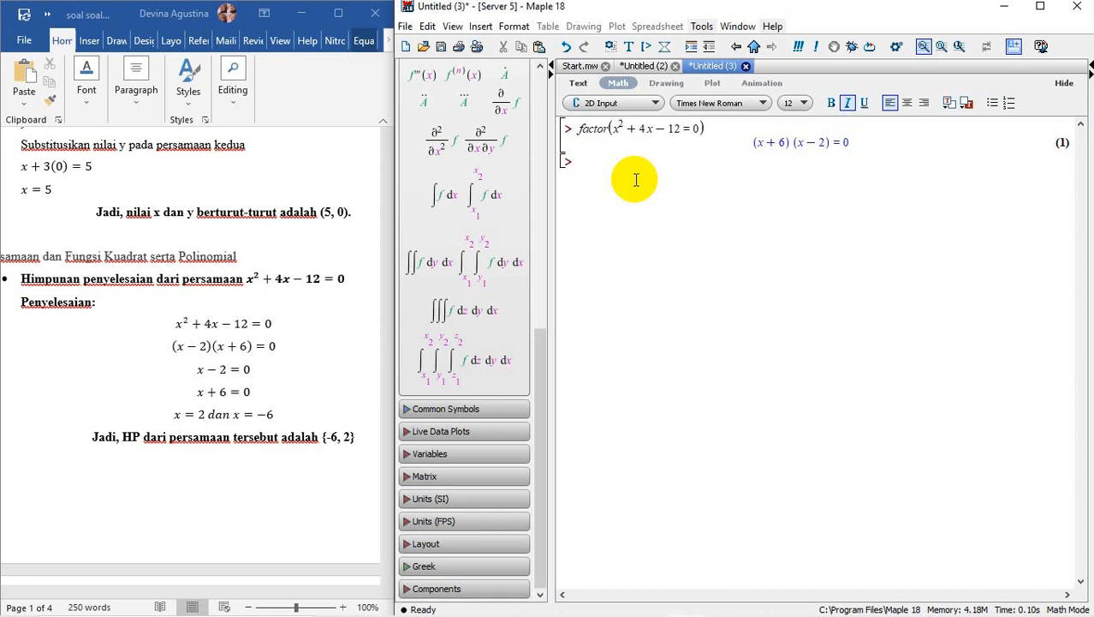
- Create another blank worksheet from the Start page
{"action": "left_click", "coordinate": [578, 67]}
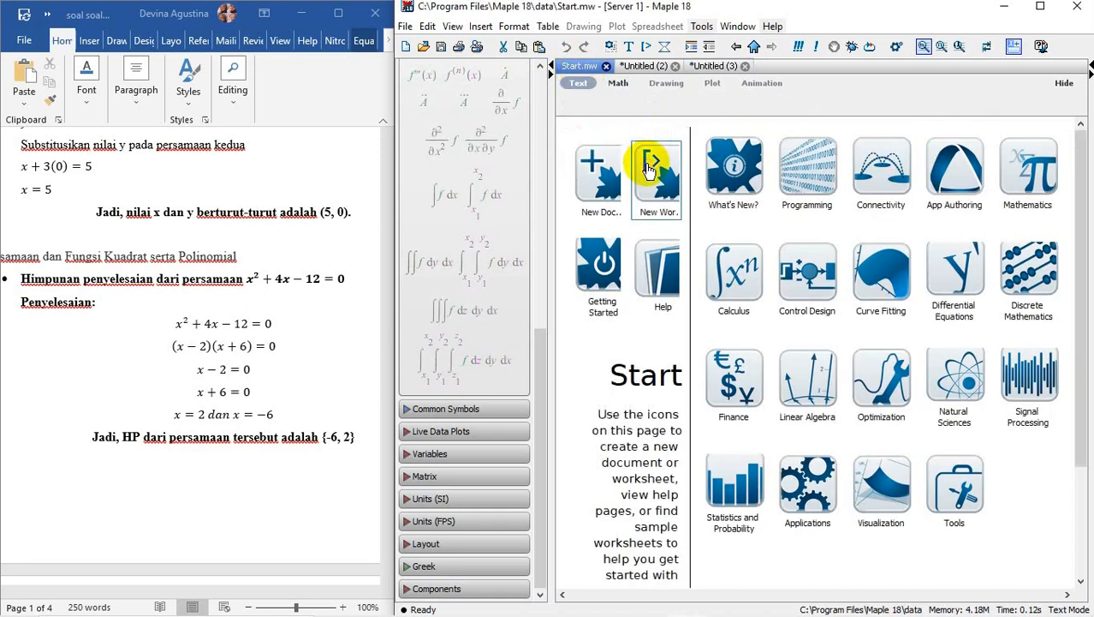
{"action": "left_click", "coordinate": [648, 161]}
- Switch to Word and examine the exercise dividing x³ − 4x² + 3x − 5 by x² + x + 2, with its worked long division
{"action": "left_click", "coordinate": [360, 368]}
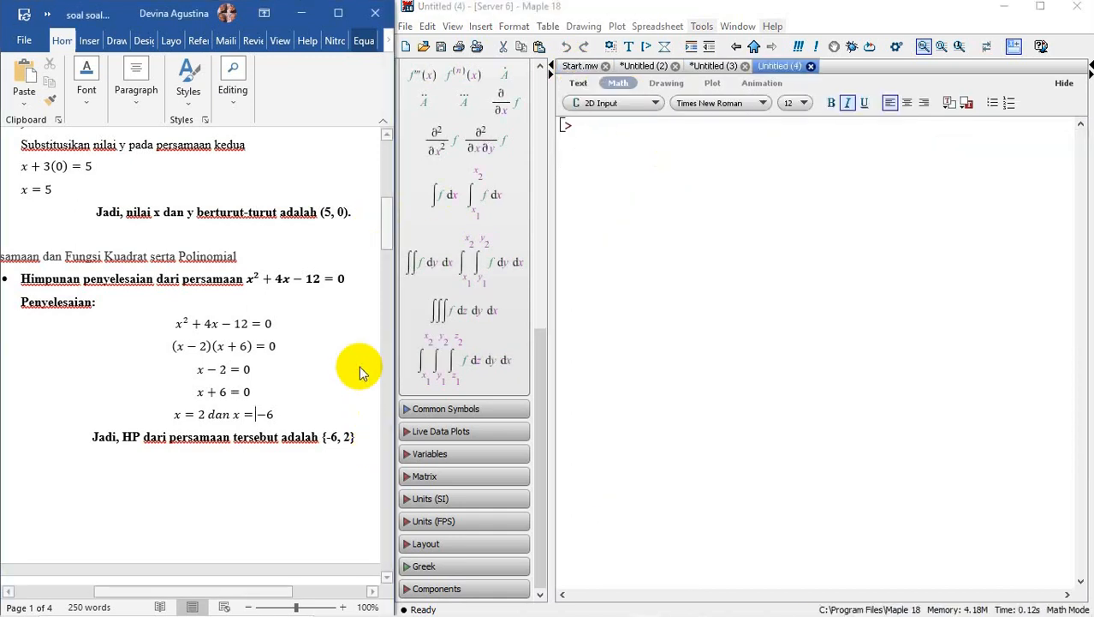
{"action": "key", "text": "Down"}
{"action": "key", "text": "Down"}
{"action": "key", "text": "Down"}
{"action": "key", "text": "Down"}
{"action": "key", "text": "Down"}
{"action": "key", "text": "Down"}
{"action": "key", "text": "Down"}
{"action": "key", "text": "Down"}
{"action": "key", "text": "Down"}
{"action": "key", "text": "Down"}
{"action": "key", "text": "Down"}
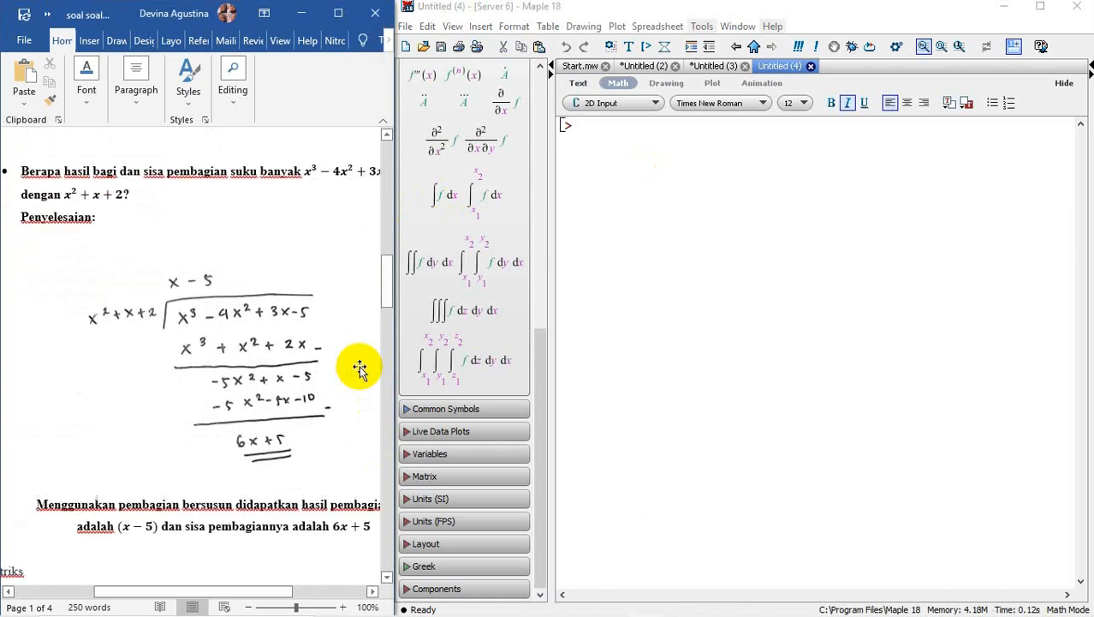
{"action": "key", "text": "Up"}
{"action": "key", "text": "Up"}
{"action": "key", "text": "Up"}
{"action": "key", "text": "Up"}
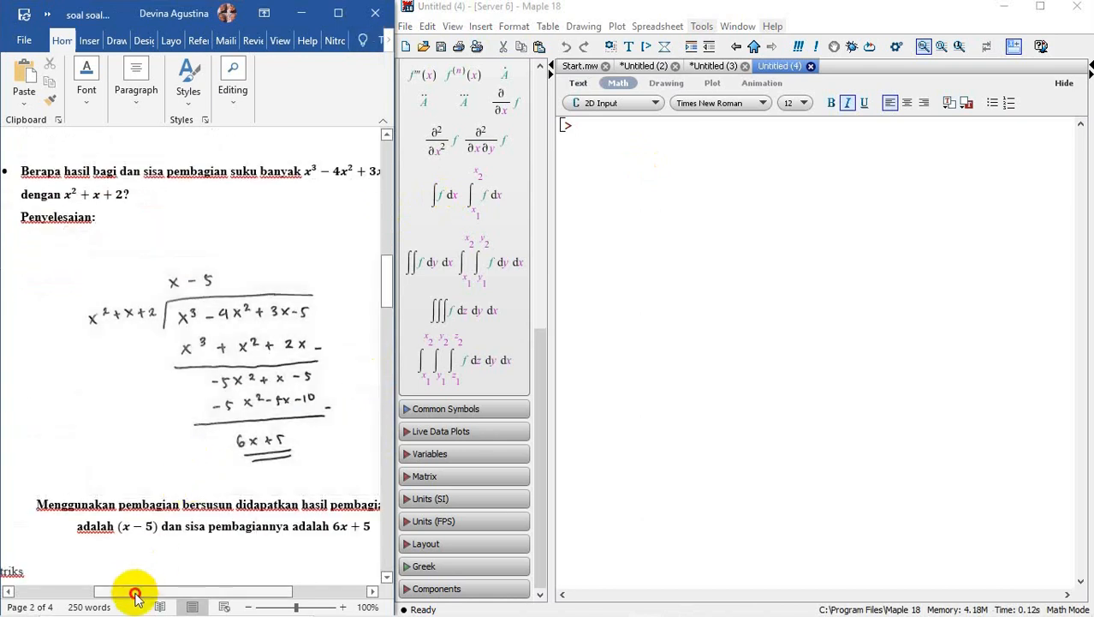
{"action": "left_click_drag", "start_coordinate": [140, 592], "coordinate": [125, 613]}
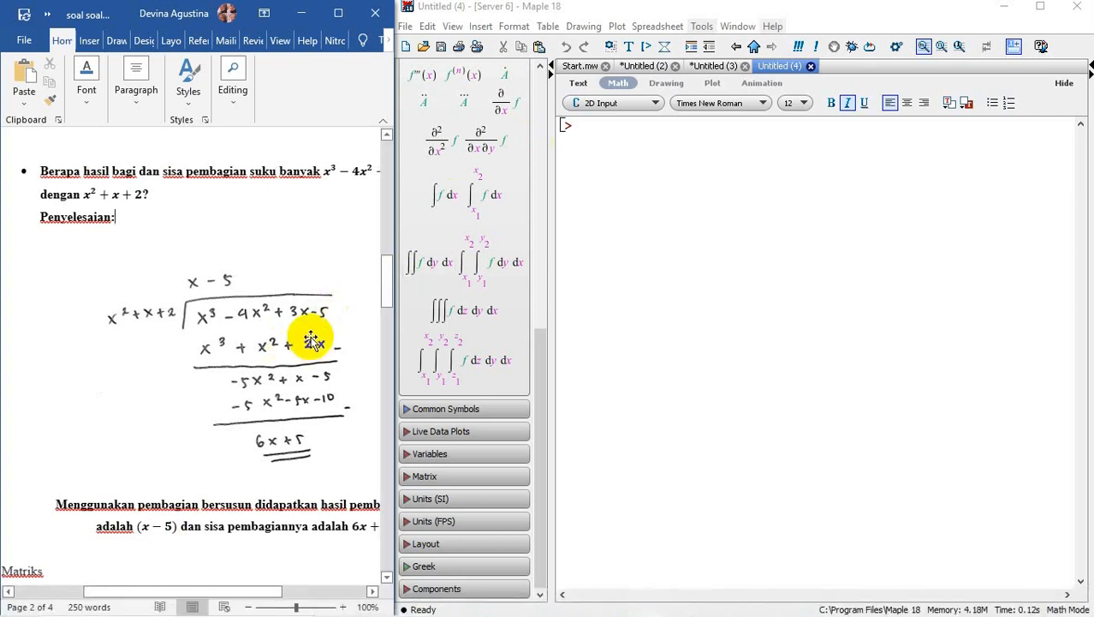
{"action": "left_click_drag", "start_coordinate": [137, 589], "coordinate": [171, 602]}
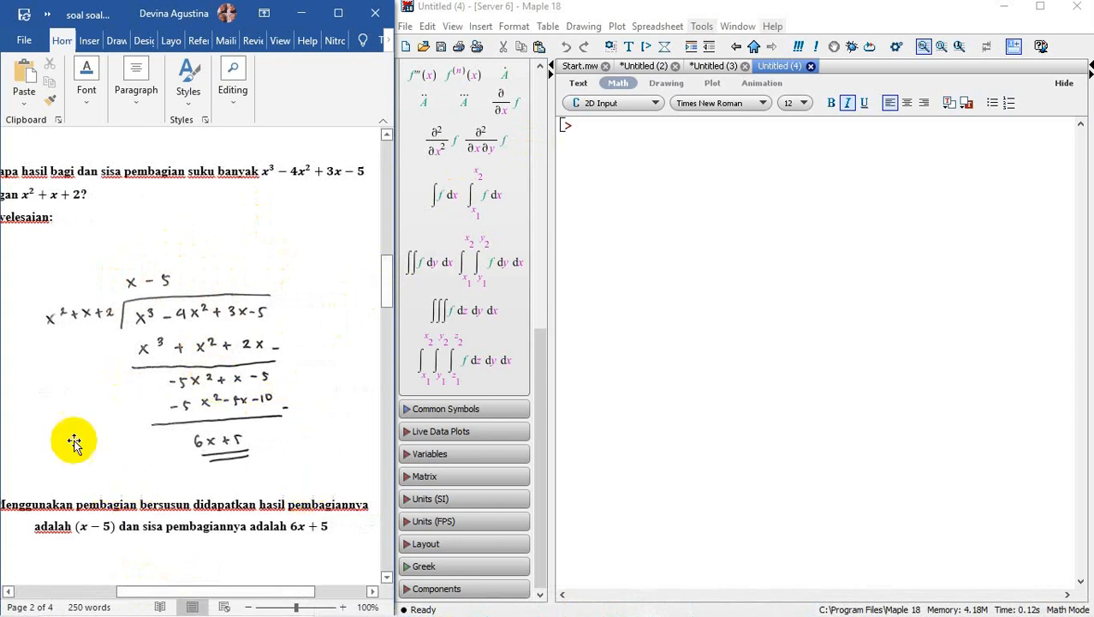
- Switch to Maple and assign the dividend polynomial x³ − 4x² + 3x − 5 to a in the new worksheet
{"action": "left_click", "coordinate": [664, 191]}
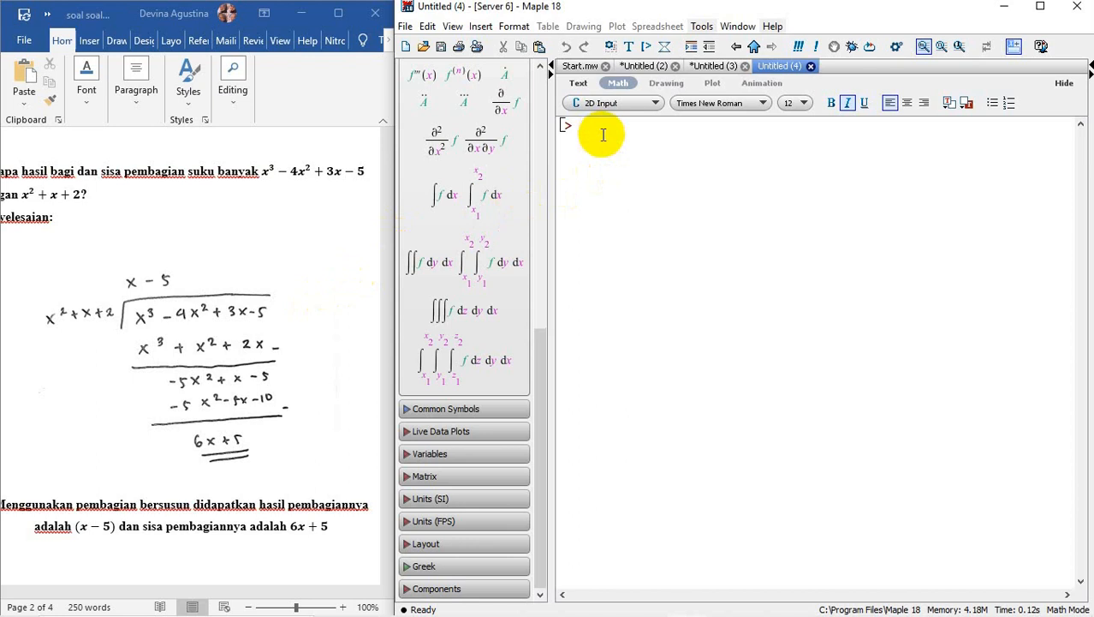
{"action": "type", "text": "d"}
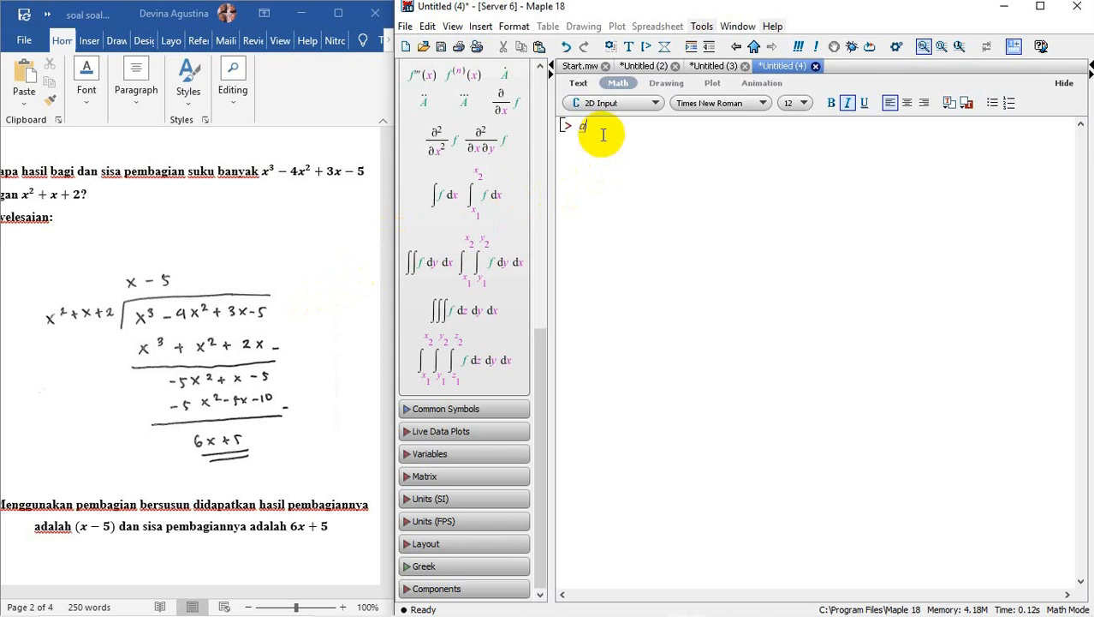
{"action": "type", "text": ":="}
{"action": "left_click", "coordinate": [762, 28]}
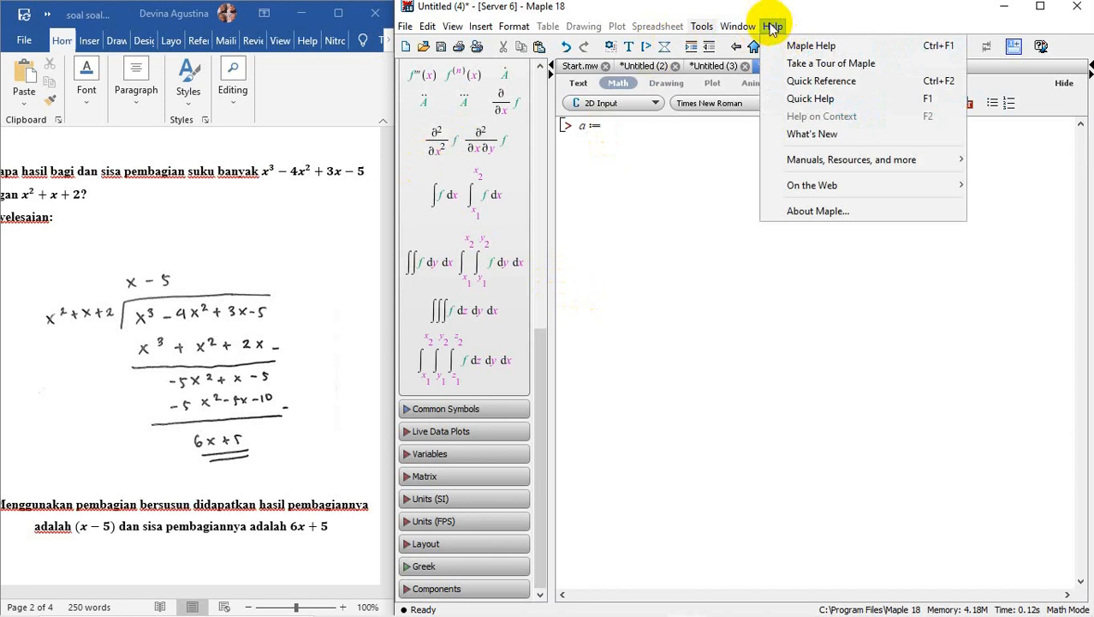
{"action": "left_click", "coordinate": [772, 26]}
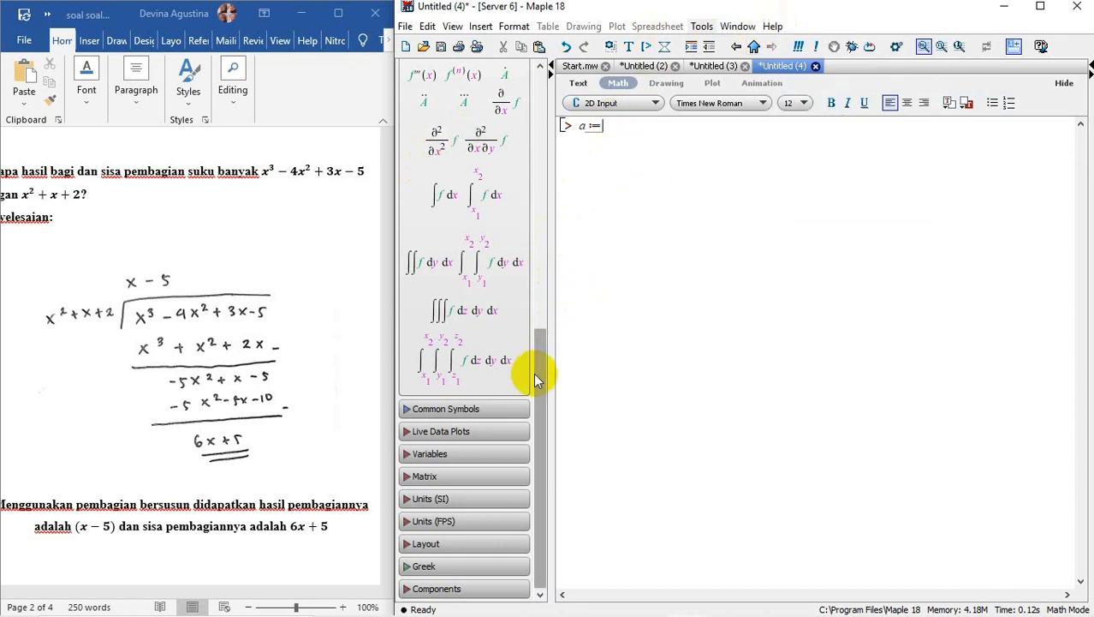
{"action": "left_click_drag", "start_coordinate": [540, 372], "coordinate": [543, 249]}
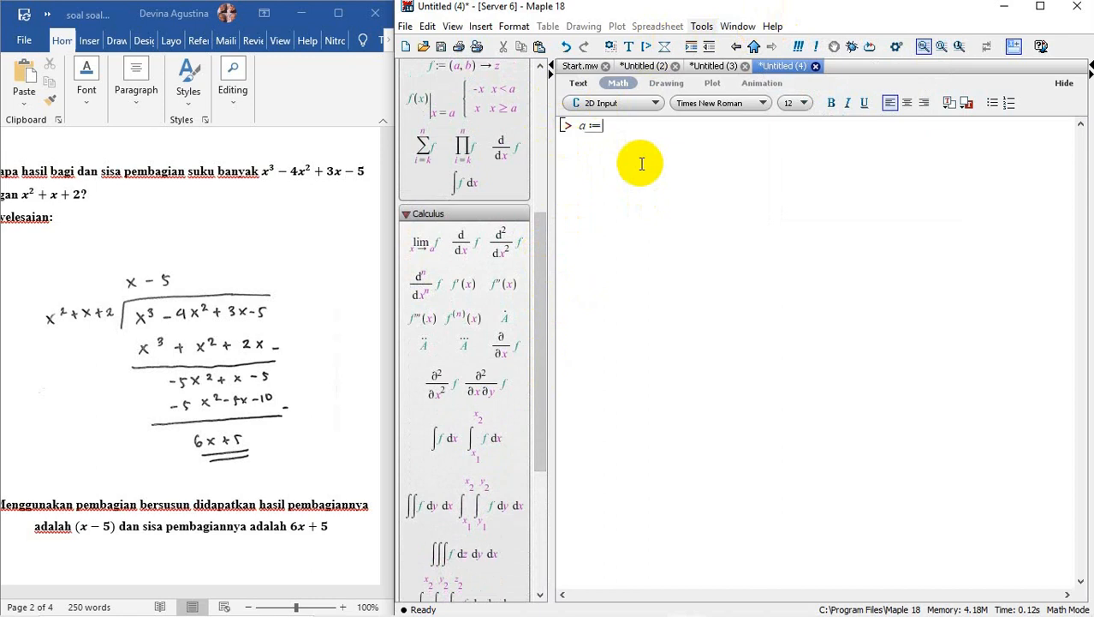
{"action": "type", "text": "x^3"}
{"action": "key", "text": "Right"}
{"action": "type", "text": "- 4x^2"}
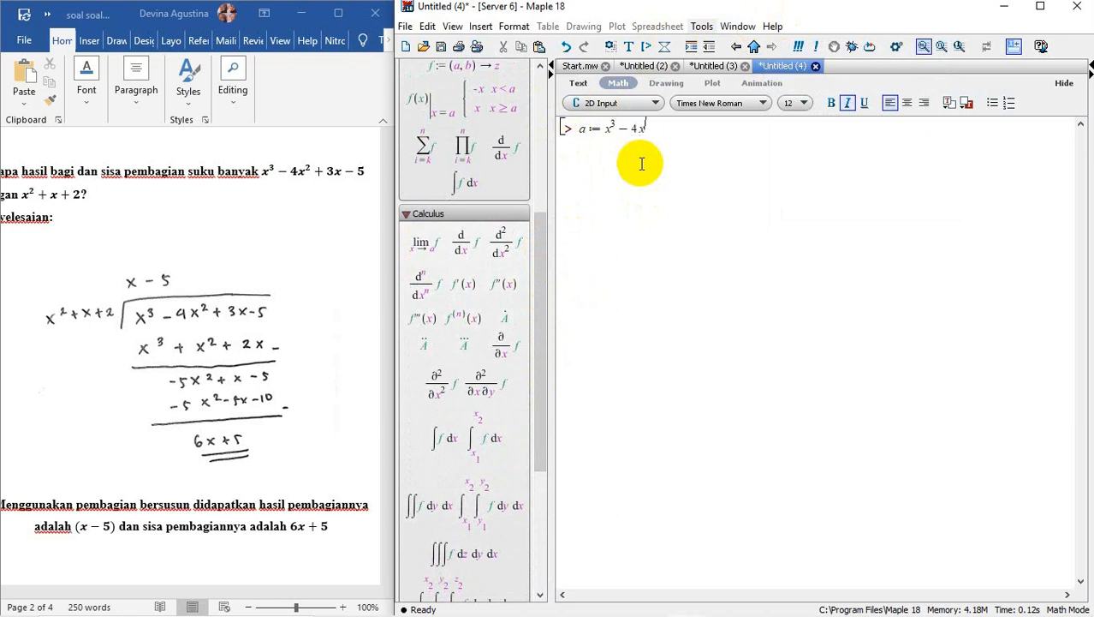
{"action": "key", "text": "Right"}
{"action": "type", "text": "+ 3x - 5"}
{"action": "key", "text": "Return"}
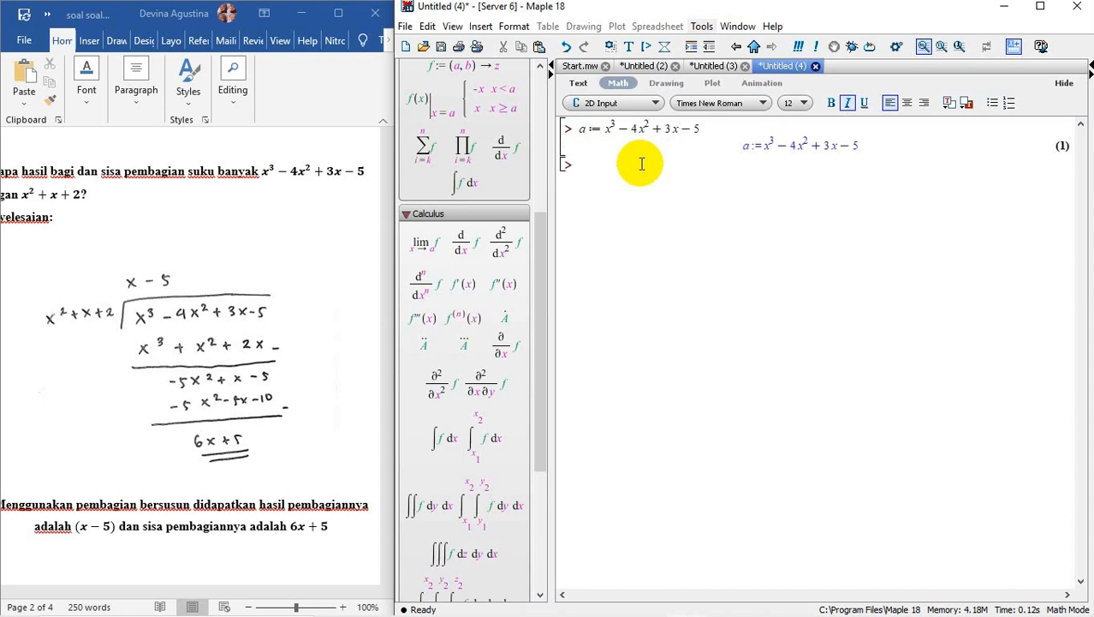
- Enter the divisor polynomial's assignment p := x² + x + 2 below the definition of a
{"action": "type", "text": "p := x^2"}
{"action": "key", "text": "Right"}
{"action": "type", "text": "+ "}
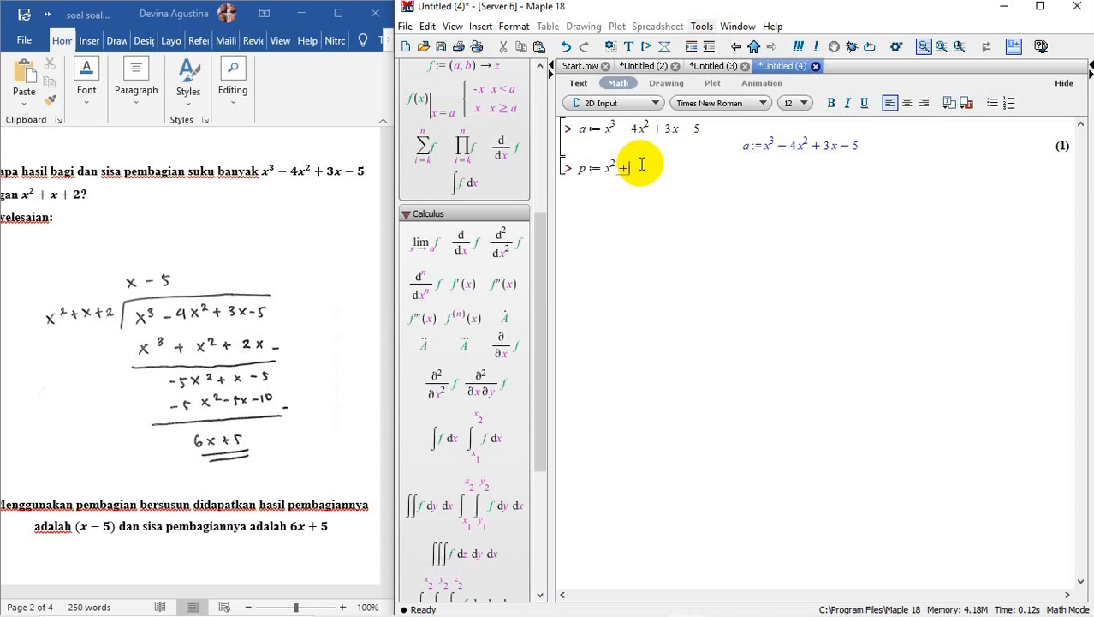
{"action": "type", "text": "x + 2"}
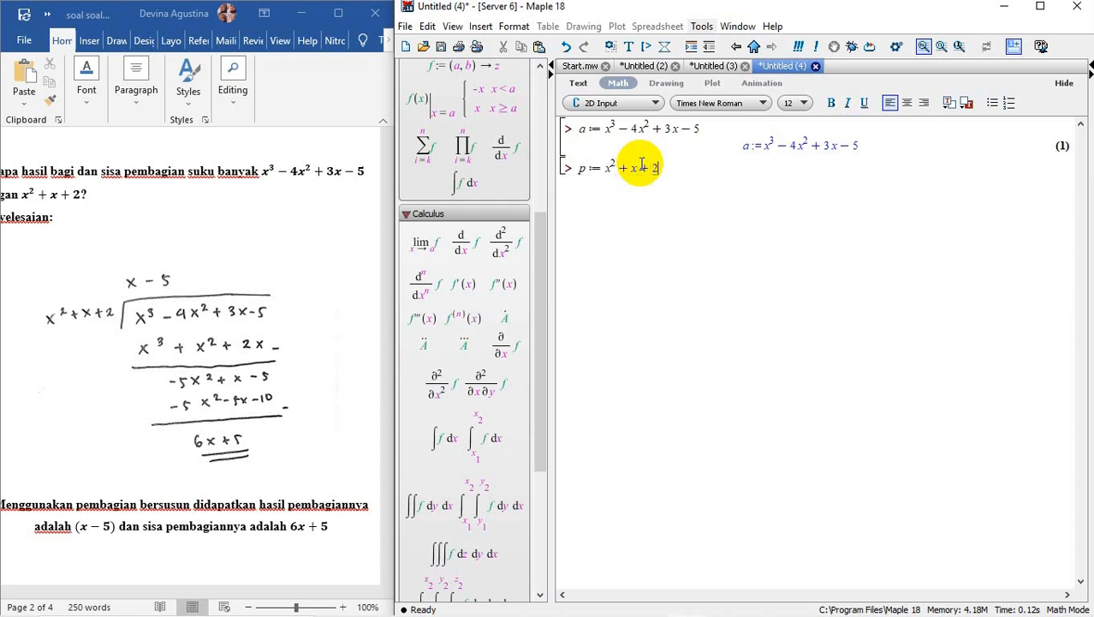
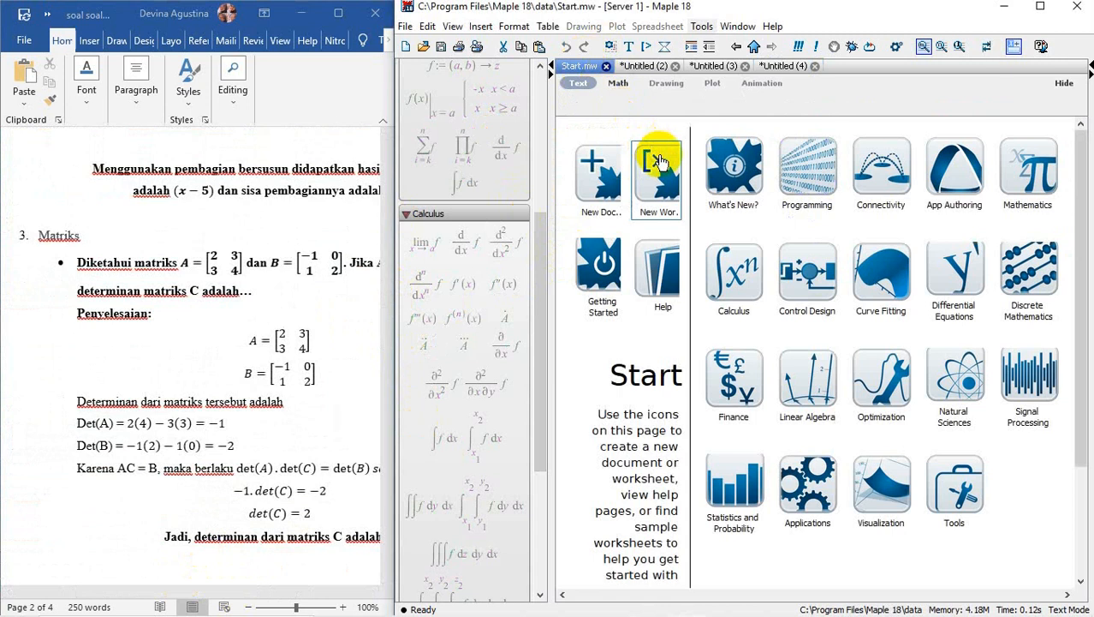
- Create a new worksheet for the matrix exercise and load the linalg package with its output suppressed
{"action": "left_click", "coordinate": [656, 156]}
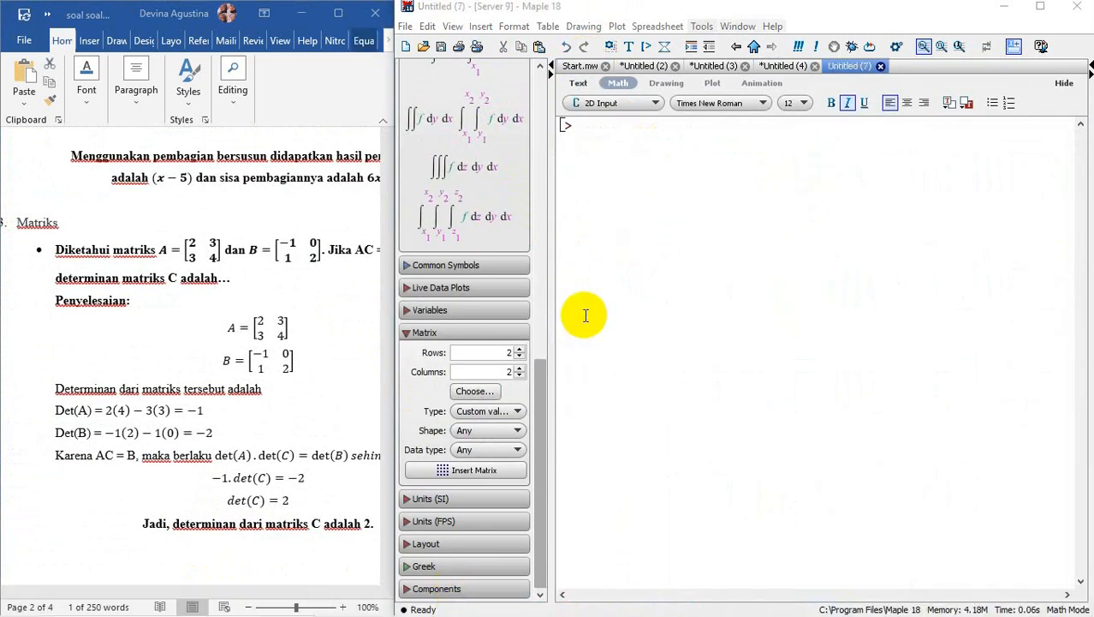
{"action": "left_click", "coordinate": [597, 130]}
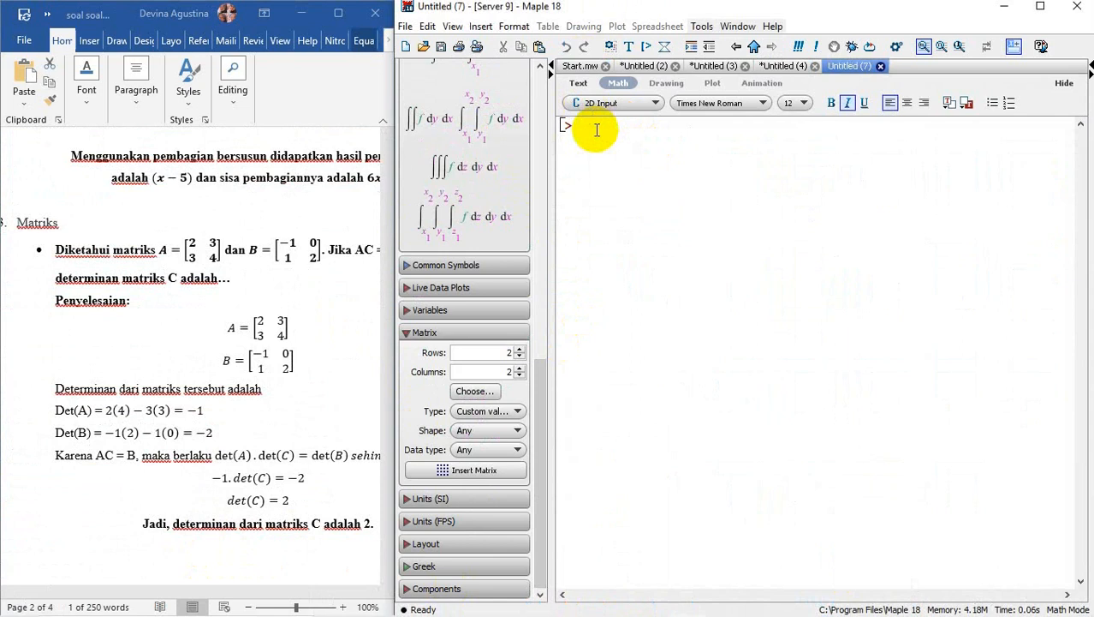
{"action": "type", "text": "wi"}
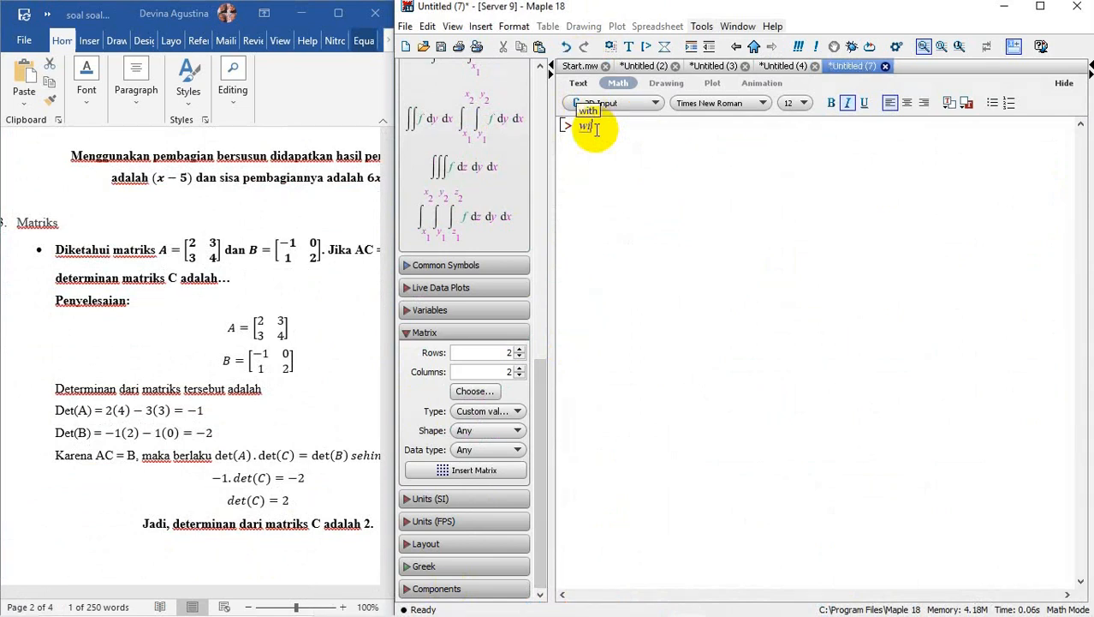
{"action": "type", "text": "th"}
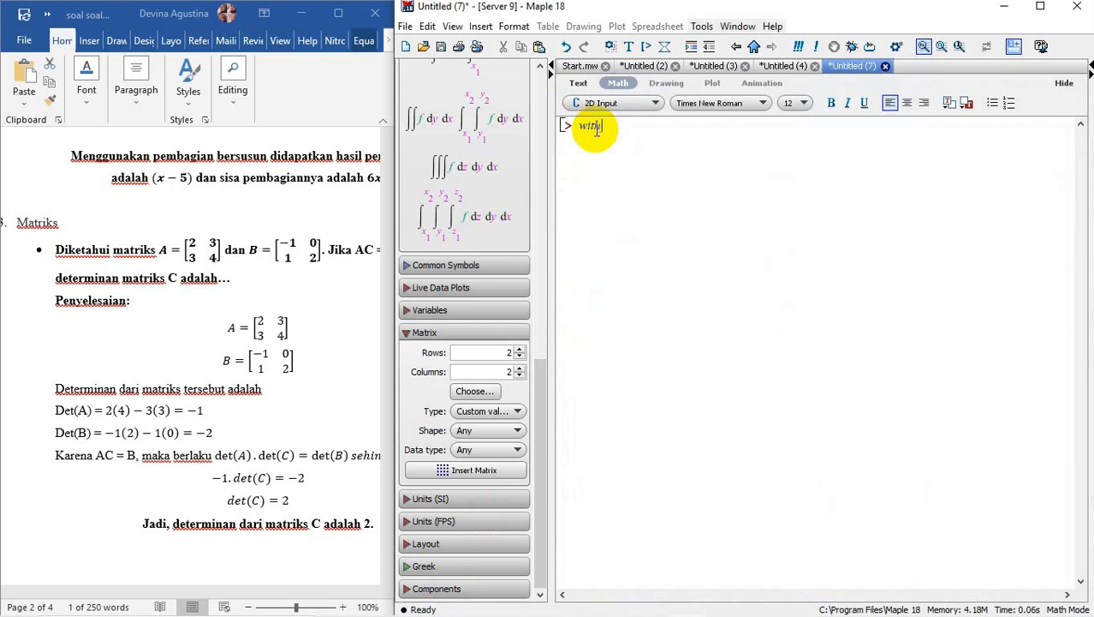
{"action": "type", "text": "(linalg) :"}
{"action": "key", "text": "Return"}
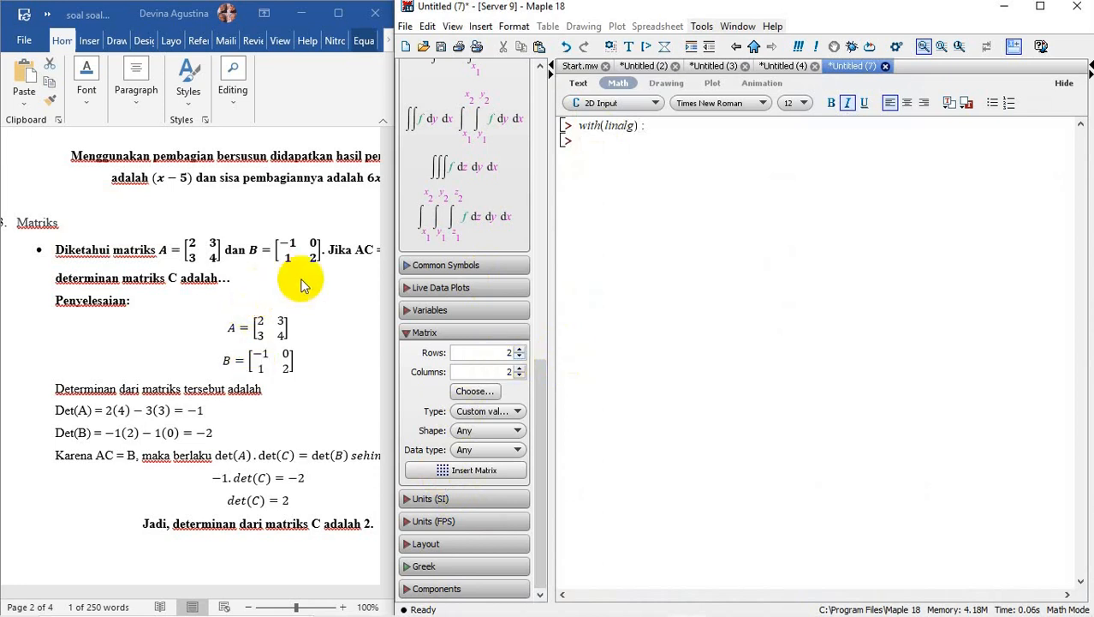
- Define A as a 2 × 2 matrix with first row 2, 3 and second row 3, 4
{"action": "type", "text": "A :="}
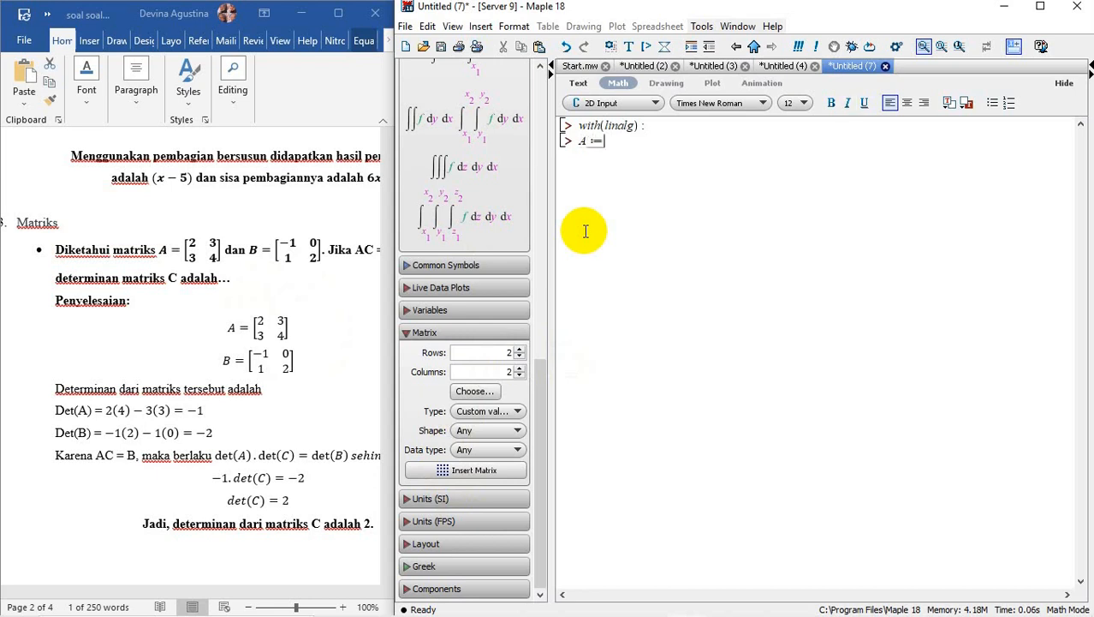
{"action": "left_click", "coordinate": [466, 474]}
{"action": "type", "text": "2"}
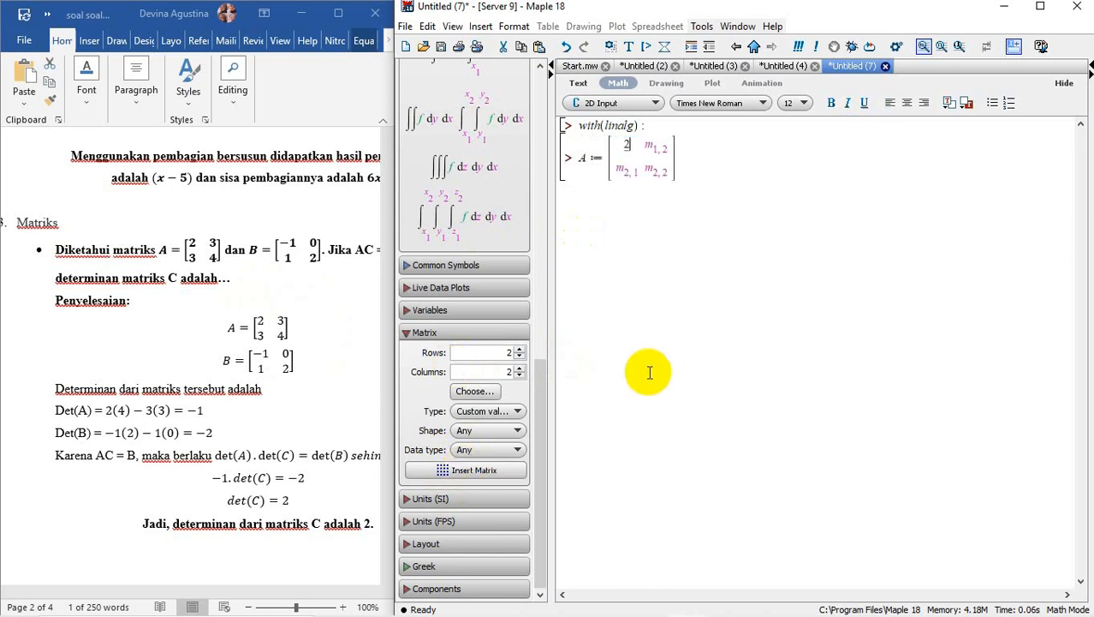
{"action": "left_click", "coordinate": [667, 151]}
{"action": "type", "text": "3"}
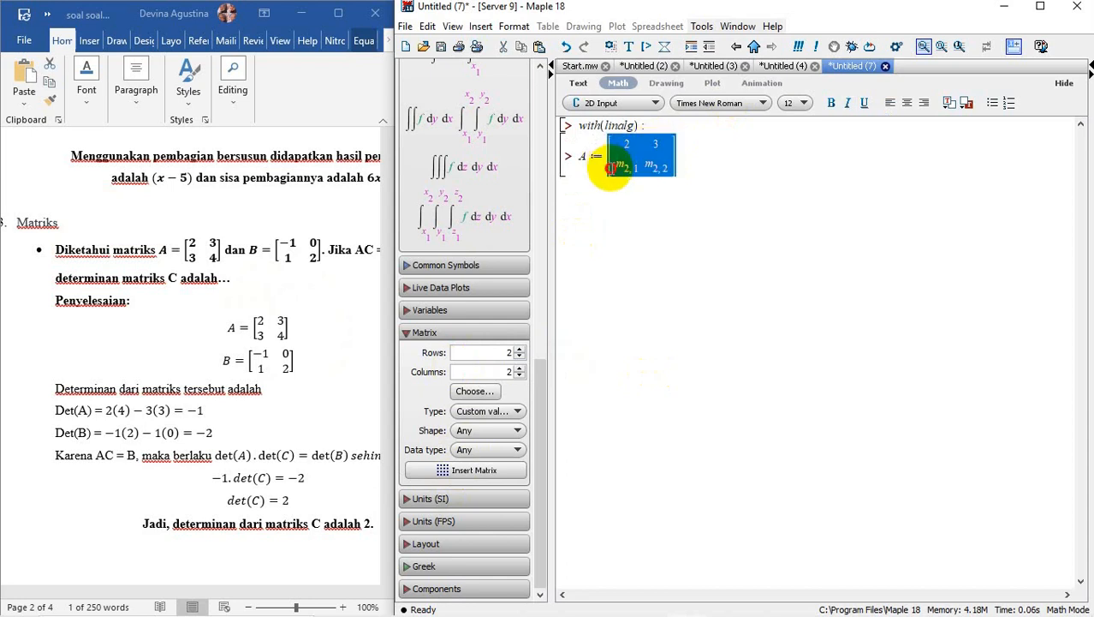
{"action": "left_click", "coordinate": [617, 167]}
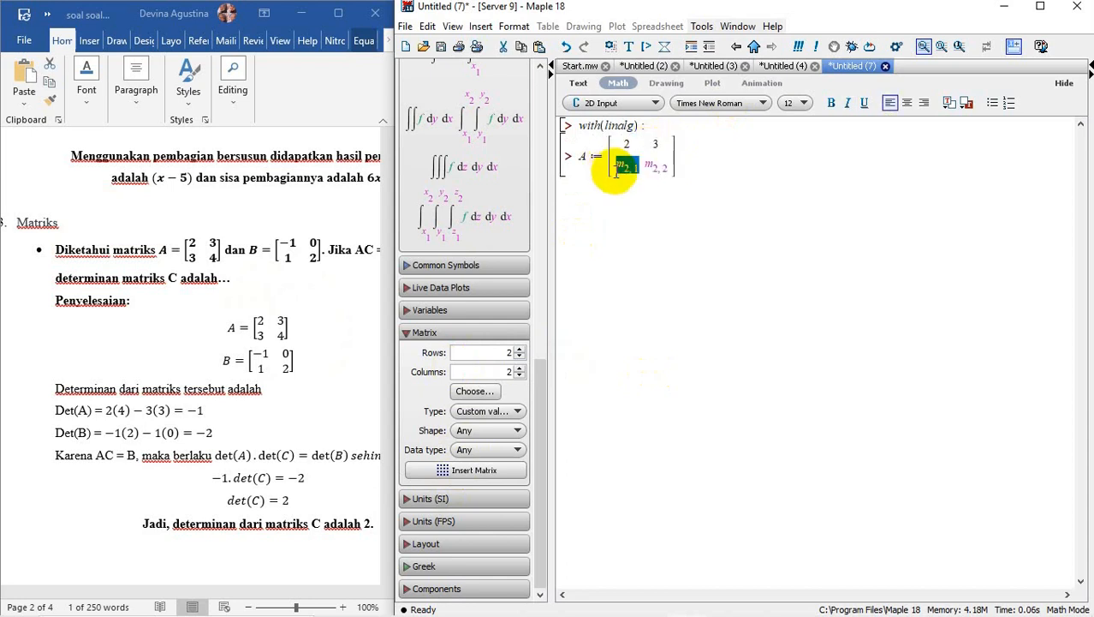
{"action": "type", "text": "3"}
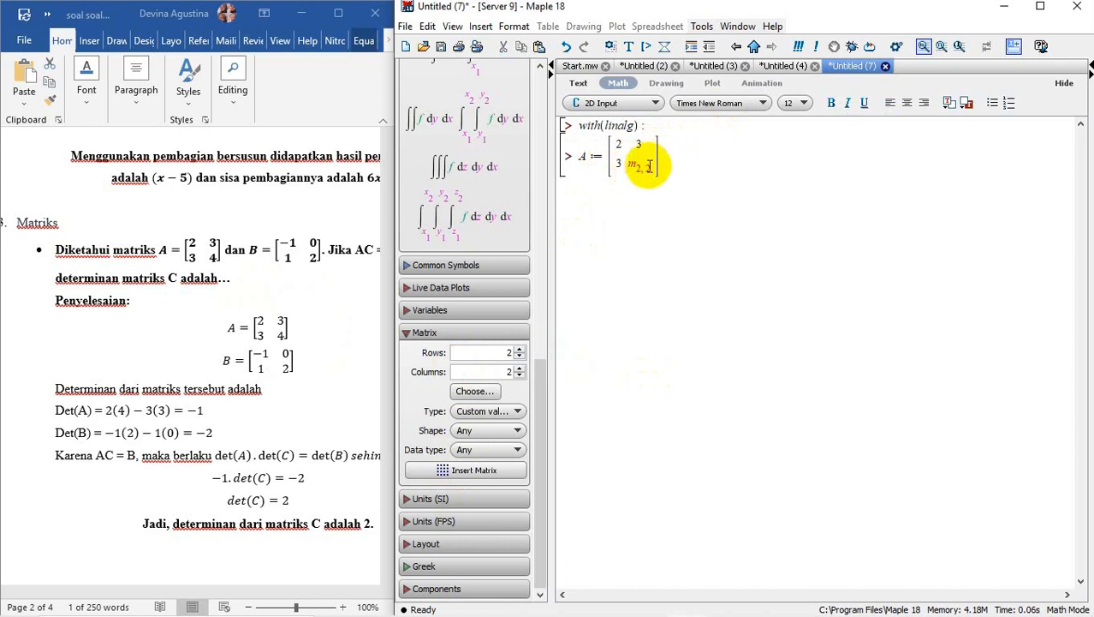
{"action": "left_click", "coordinate": [648, 166]}
{"action": "left_click_drag", "start_coordinate": [649, 165], "coordinate": [634, 163]}
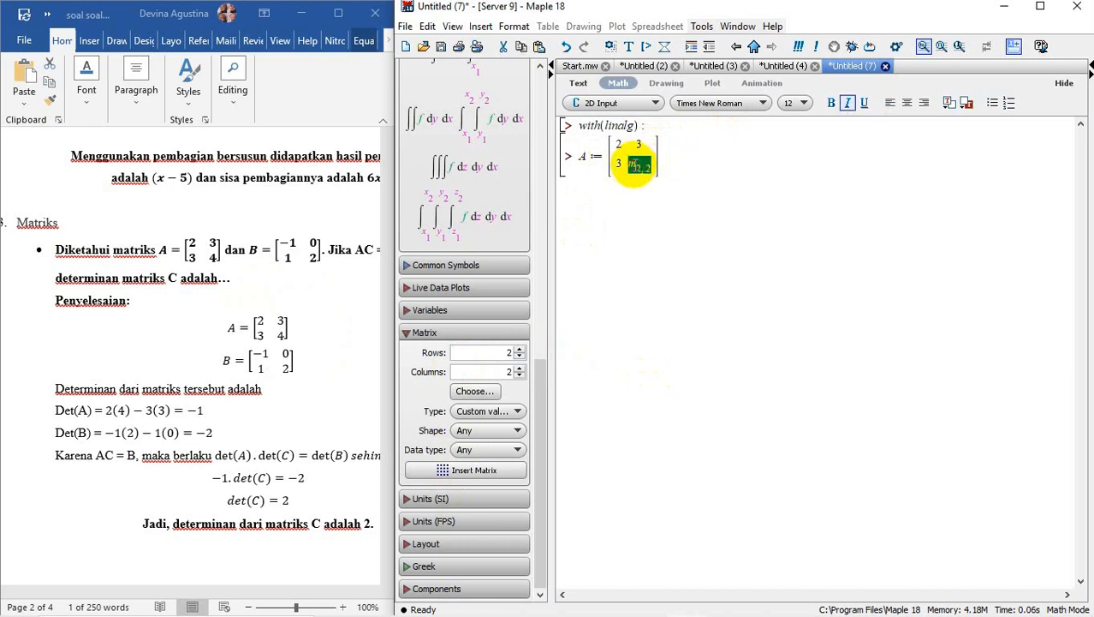
{"action": "type", "text": "4"}
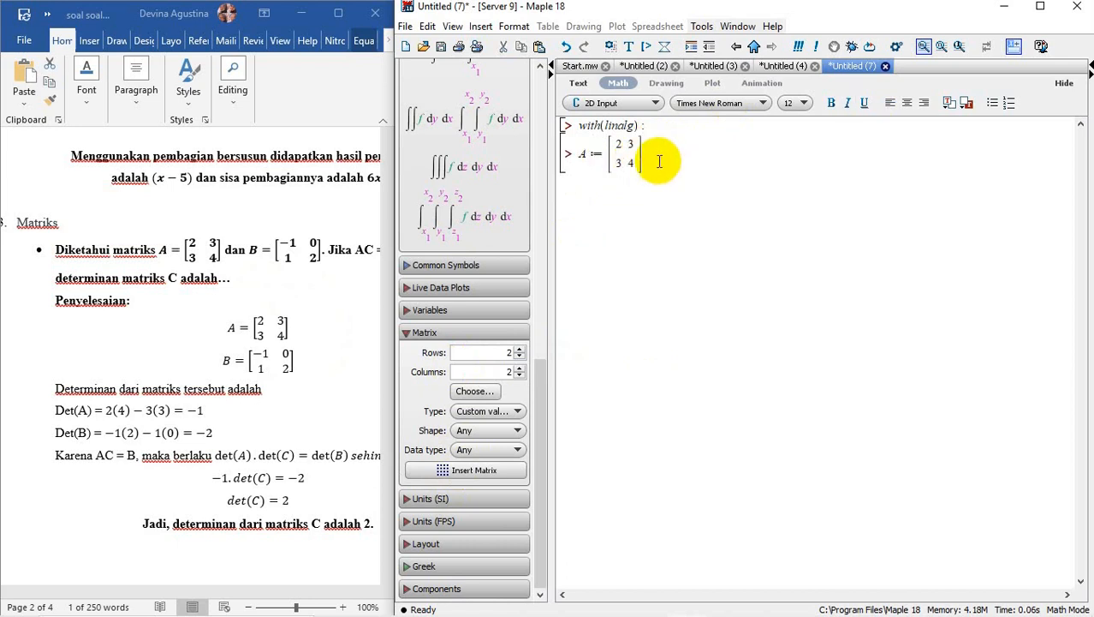
{"action": "key", "text": "Return"}
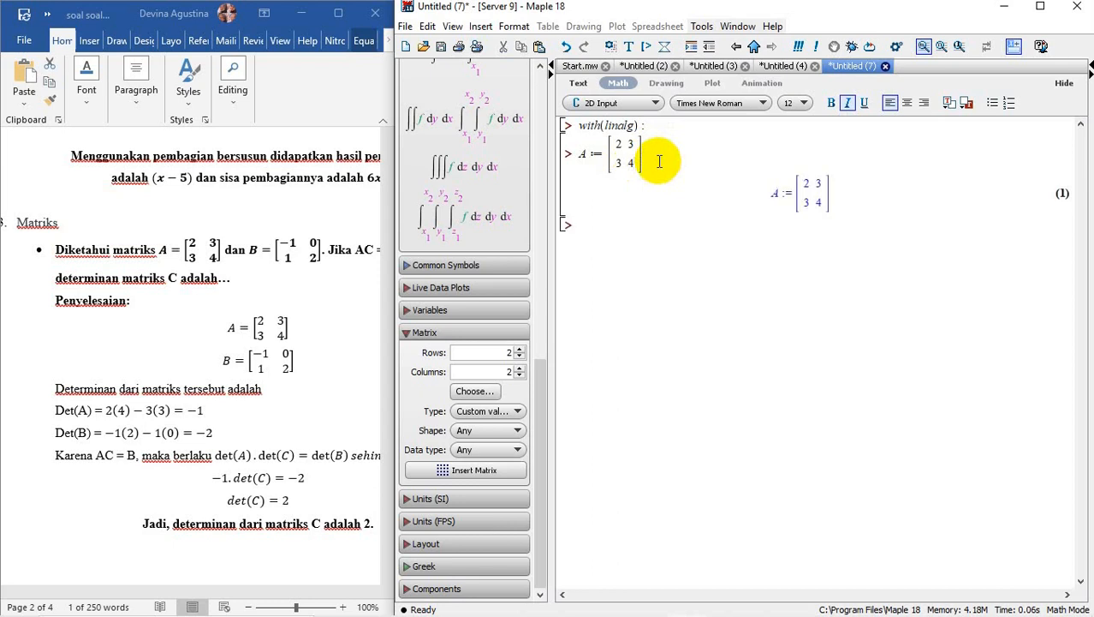
- Start the assignment B := on a new line and insert an empty 2 × 2 matrix after it
{"action": "type", "text": "B"}
{"action": "type", "text": " +"}
{"action": "key", "text": "BackSpace"}
{"action": "key", "text": "BackSpace"}
{"action": "type", "text": ":="}
{"action": "left_click", "coordinate": [453, 474]}
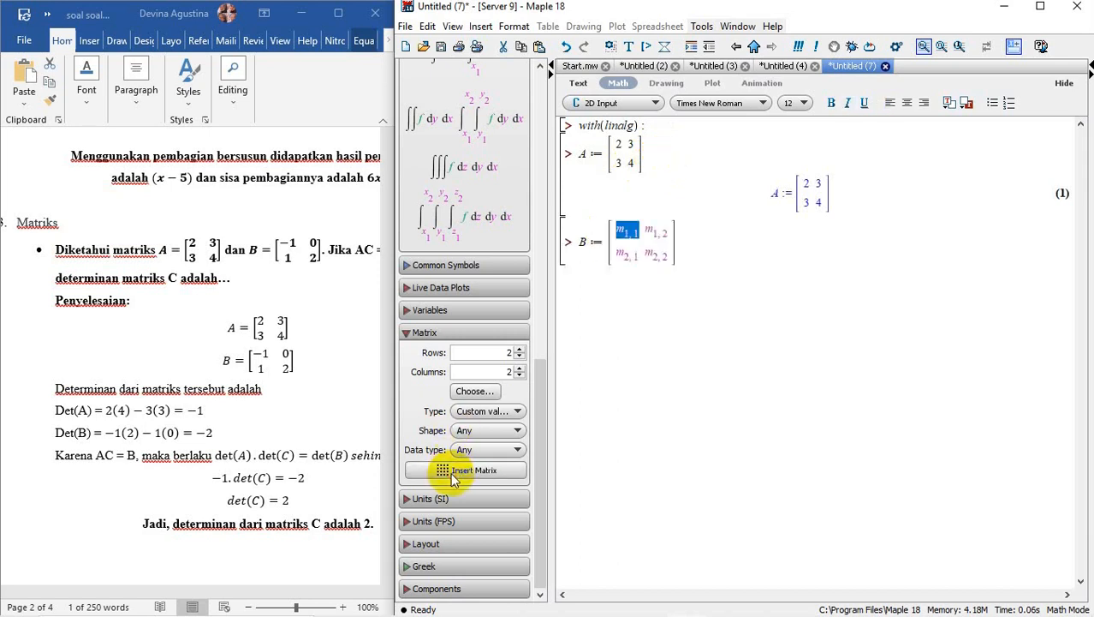
- Fill matrix B with first row −1, 0 and second row 1, 2, and execute its definition
{"action": "type", "text": "-1"}
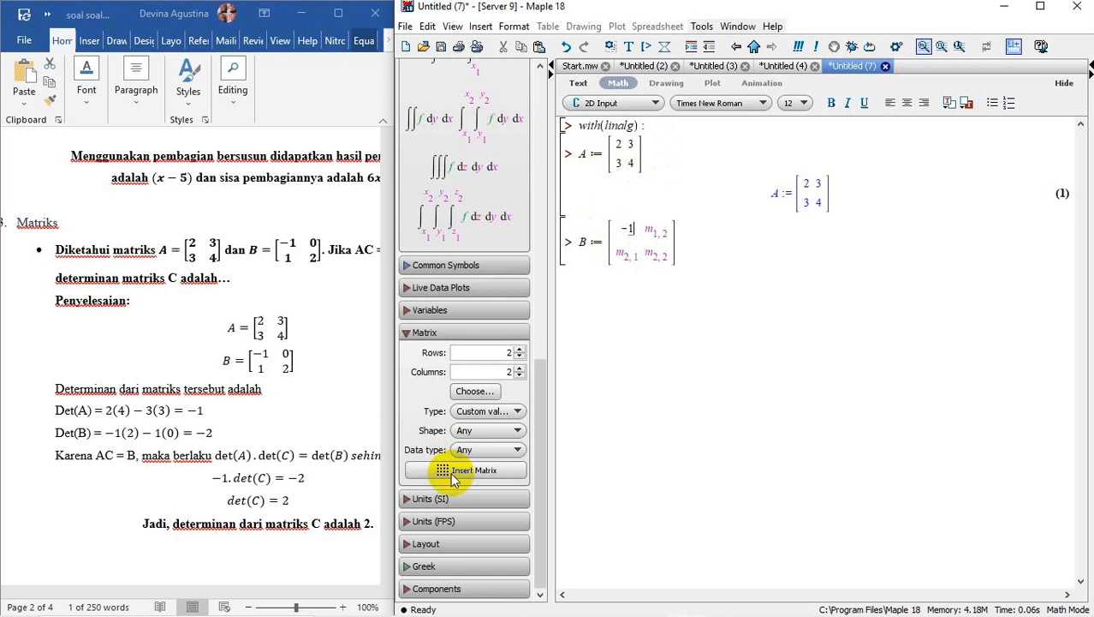
{"action": "left_click", "coordinate": [662, 232]}
{"action": "type", "text": "0"}
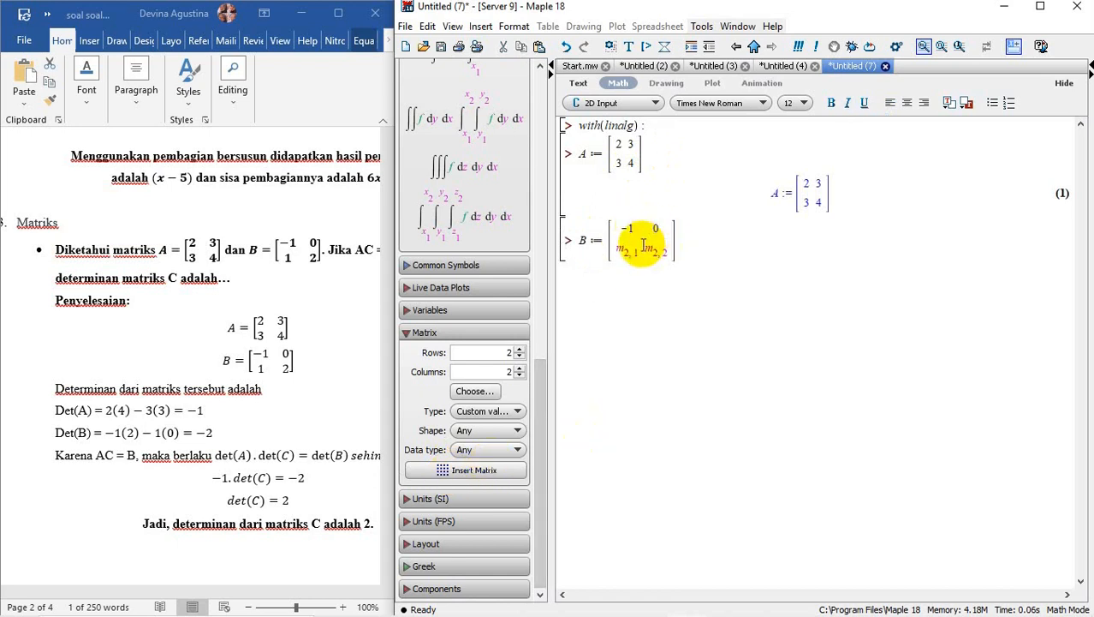
{"action": "left_click", "coordinate": [623, 250]}
{"action": "type", "text": "1"}
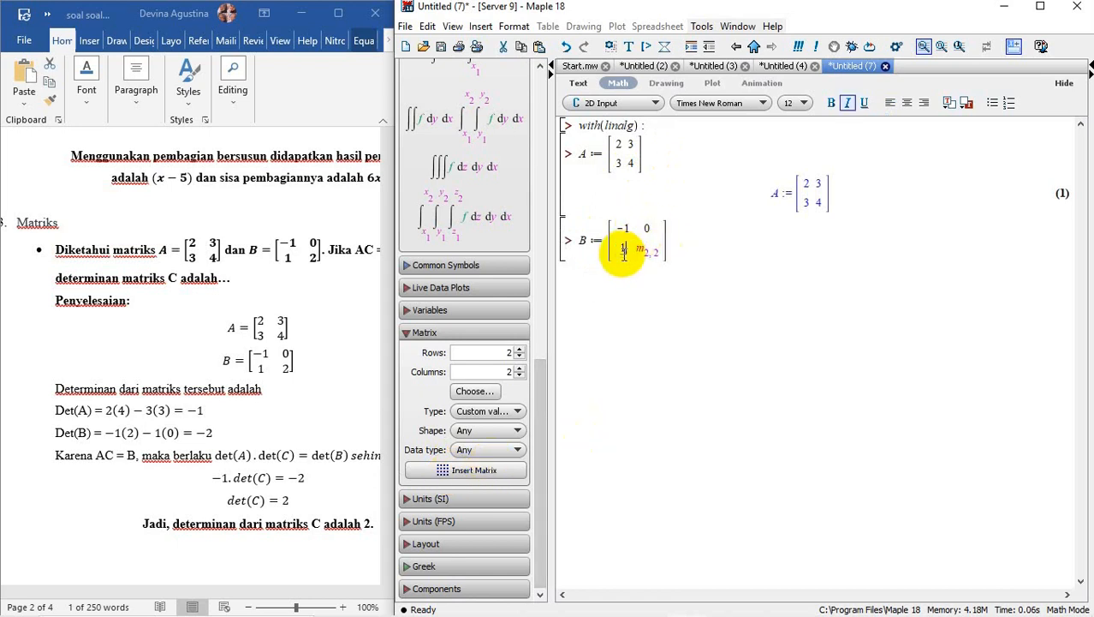
{"action": "left_click", "coordinate": [653, 251]}
{"action": "type", "text": "2"}
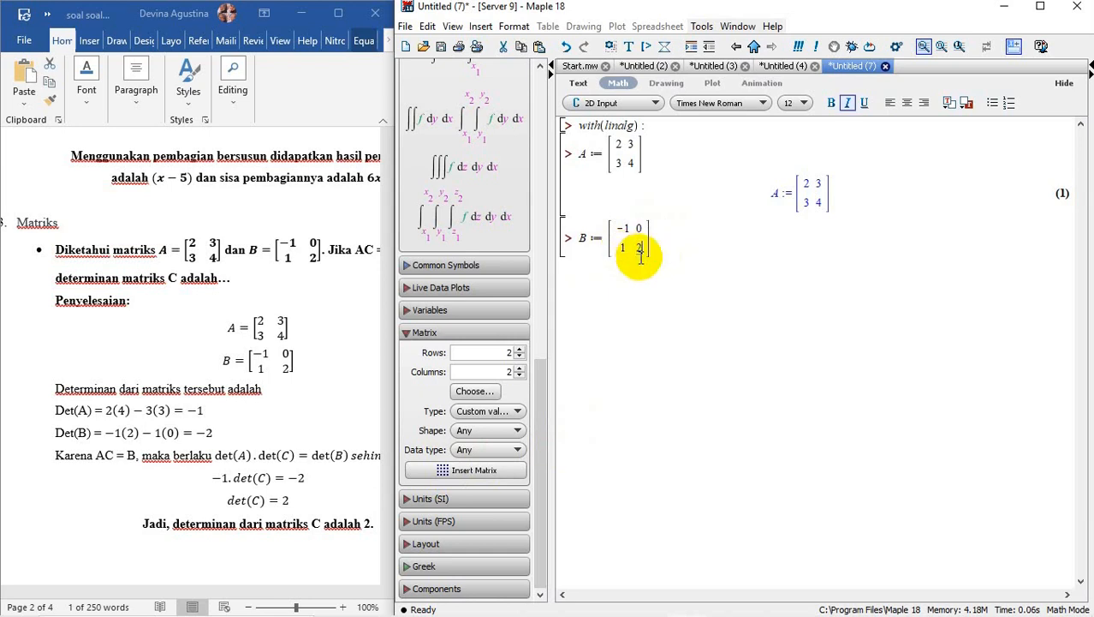
{"action": "key", "text": "Return"}
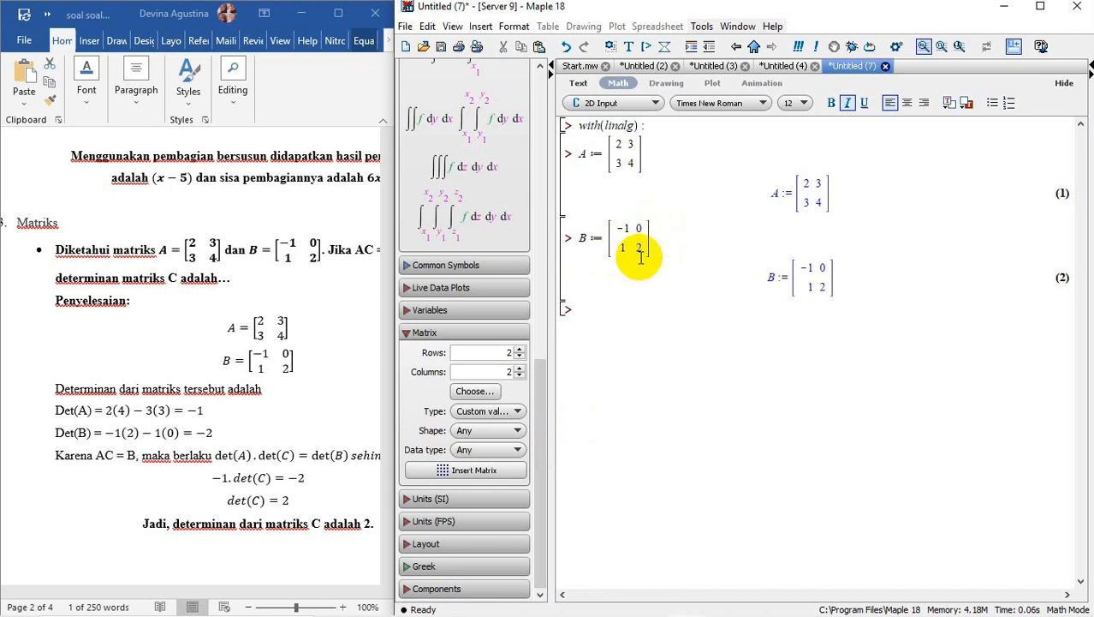
- Compute the determinants of A and B with det(A) and det(B) on separate lines
{"action": "type", "text": "det(A)"}
{"action": "key", "text": "Return"}
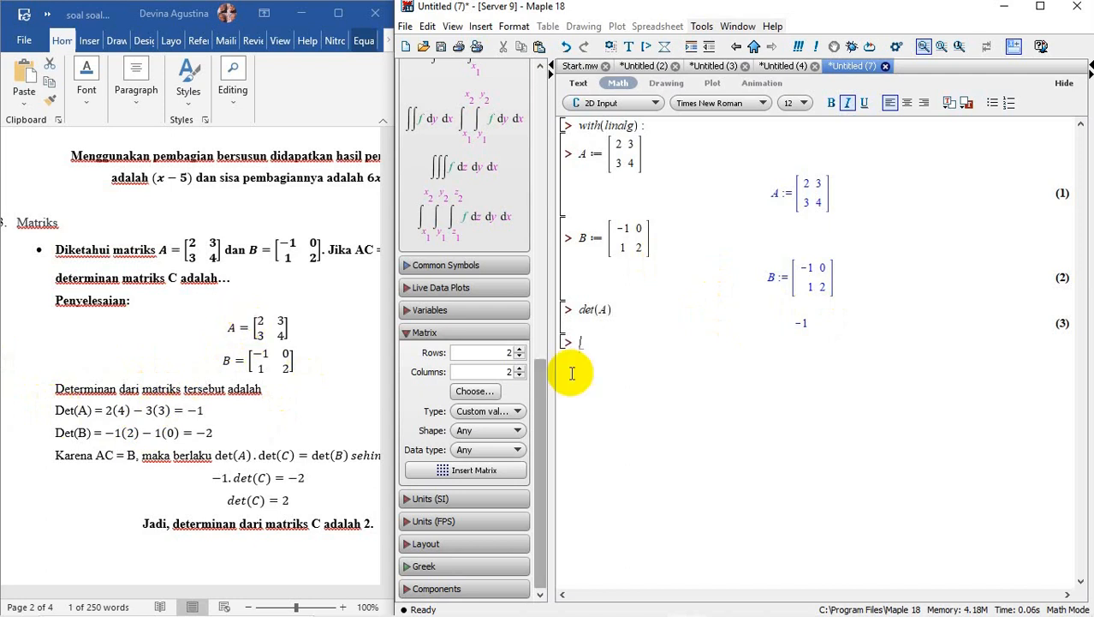
{"action": "left_click", "coordinate": [595, 345]}
{"action": "type", "text": "de"}
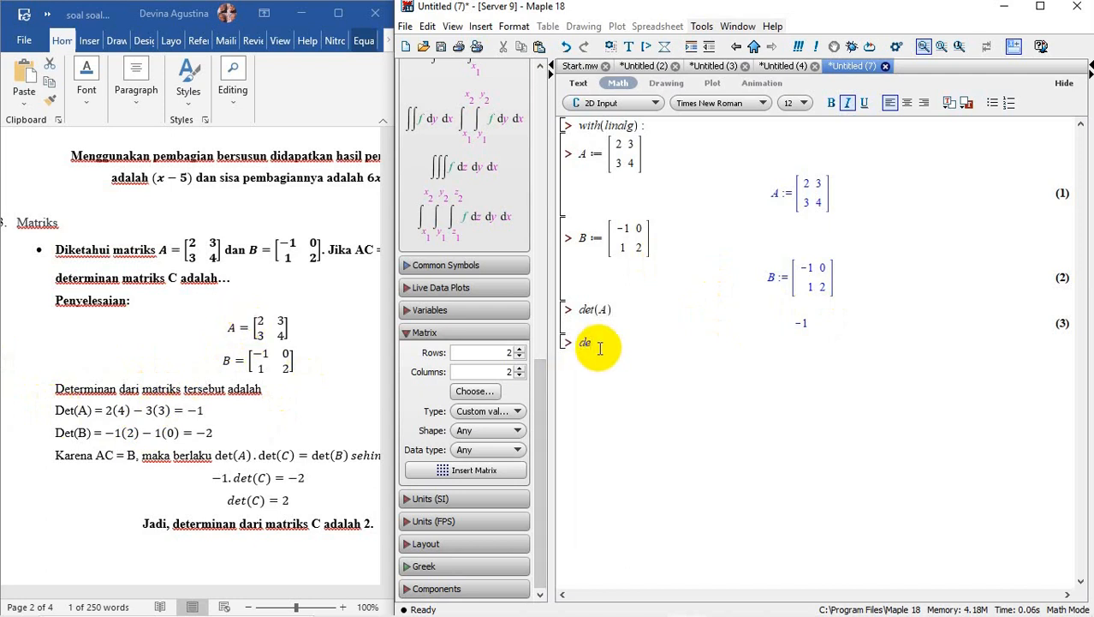
{"action": "type", "text": "t(B)"}
{"action": "key", "text": "Return"}
- Enter the determinant equation det(A).det(B) = det(C) on the line below the determinant of B
{"action": "left_click", "coordinate": [351, 325]}
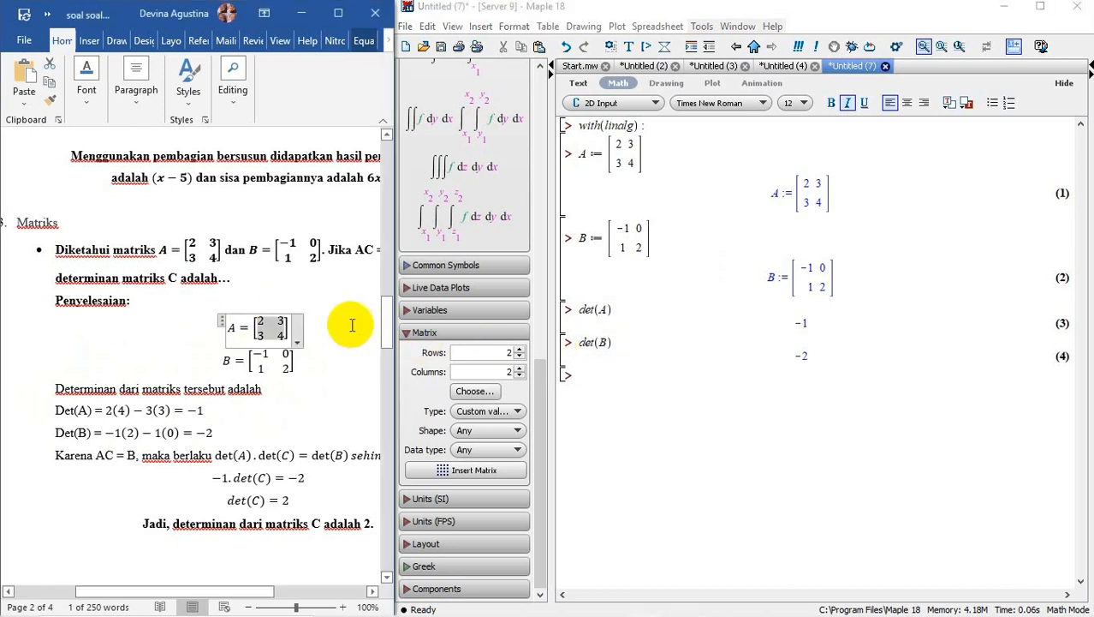
{"action": "left_click_drag", "start_coordinate": [237, 590], "coordinate": [249, 609]}
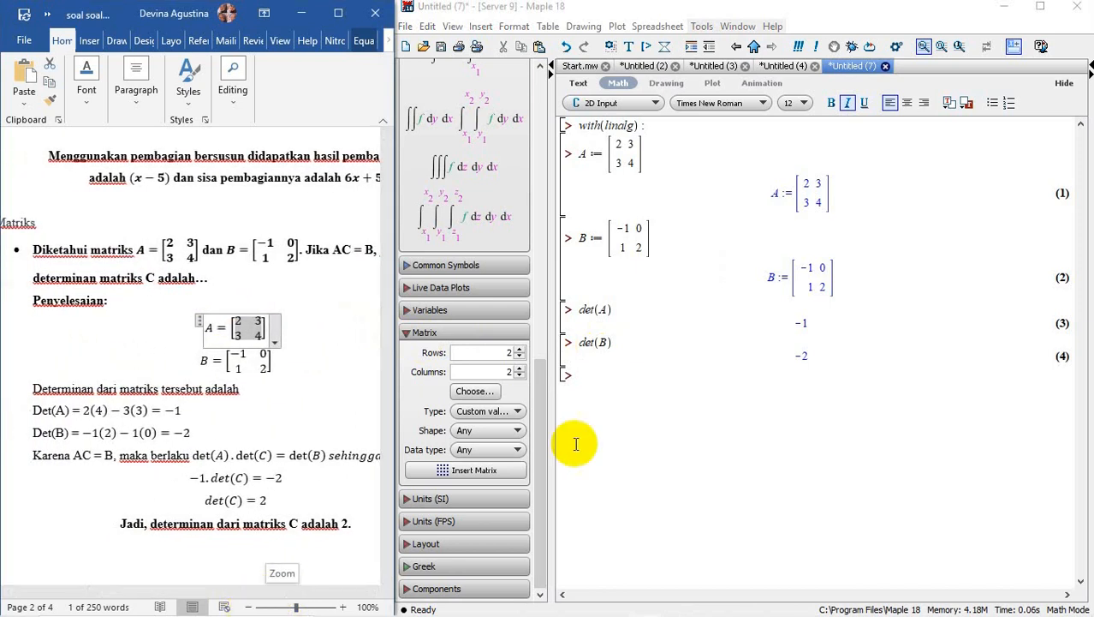
{"action": "left_click", "coordinate": [600, 379]}
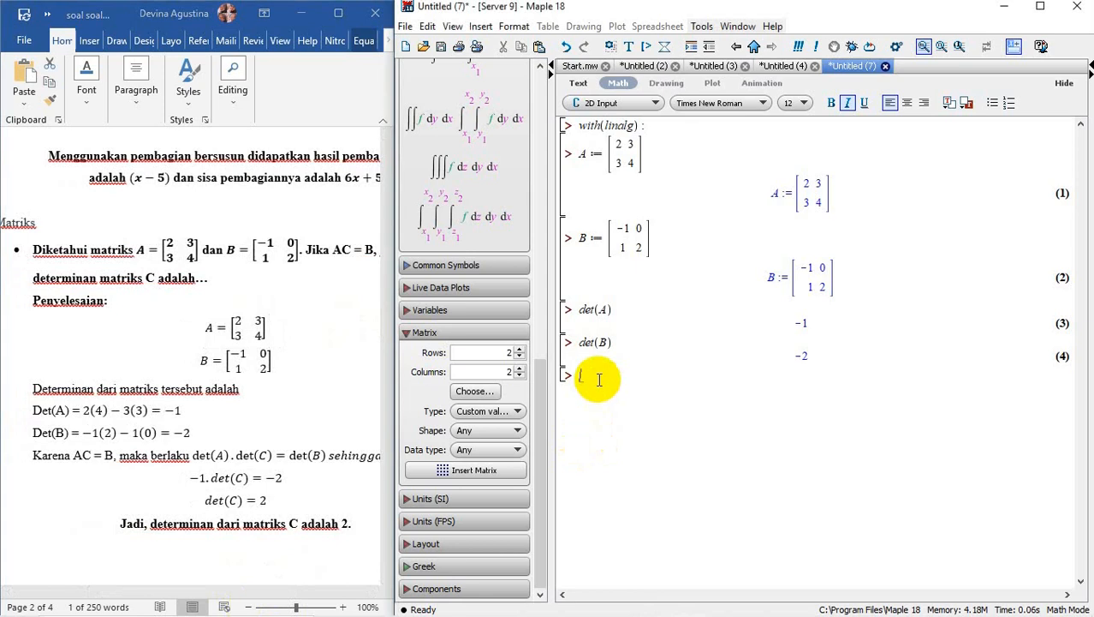
{"action": "type", "text": "det"}
{"action": "type", "text": "("}
{"action": "type", "text": "C"}
{"action": "type", "text": ")"}
{"action": "type", "text": ".det("}
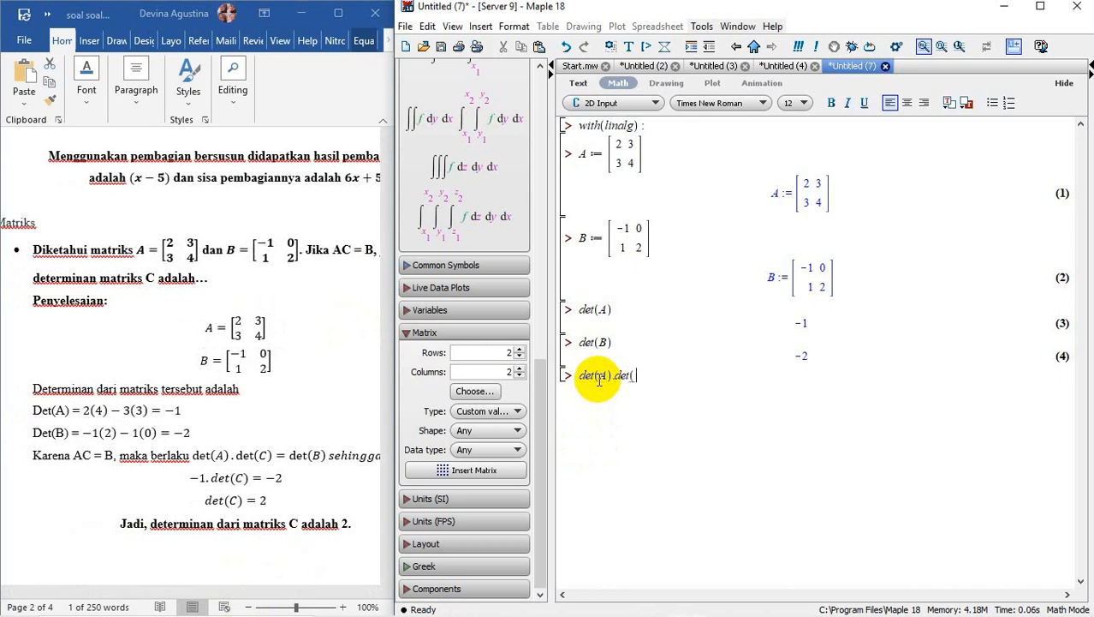
{"action": "type", "text": "B) = det(C)"}
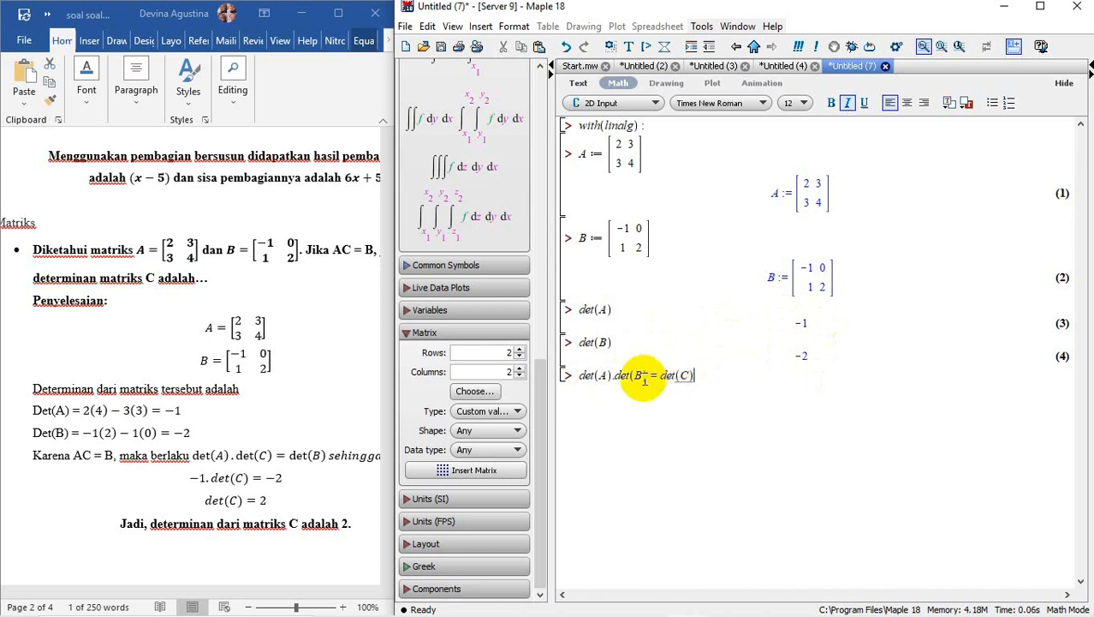
- Swap B and C in the determinant equation so it reads det(A).det(C) = det(B)
{"action": "left_click", "coordinate": [640, 375]}
{"action": "key", "text": "BackSpace"}
{"action": "type", "text": "C"}
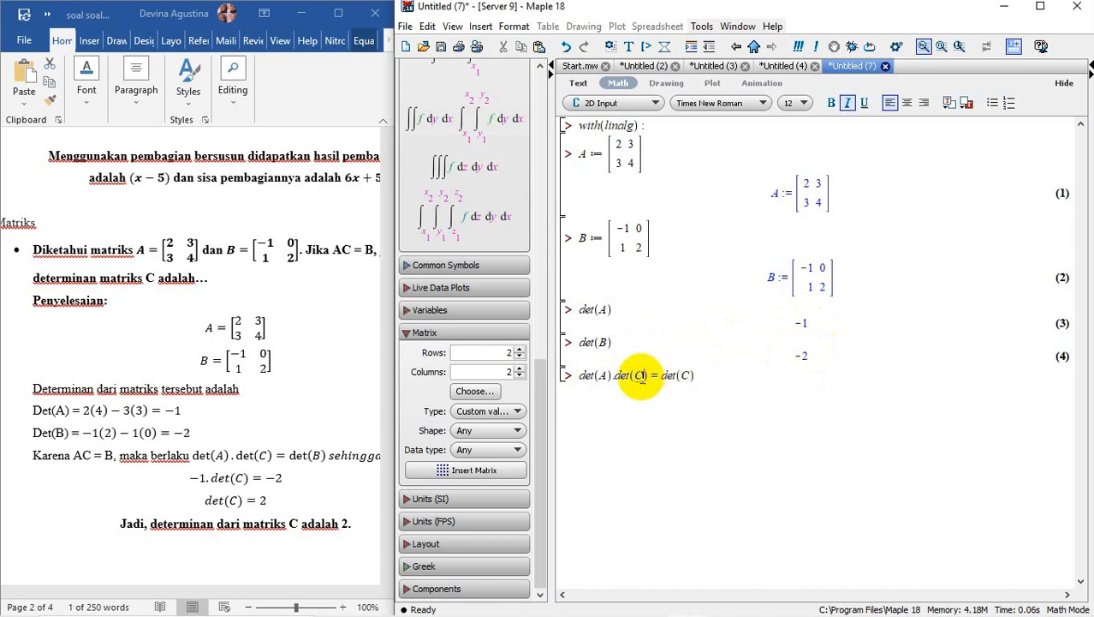
{"action": "left_click", "coordinate": [683, 375]}
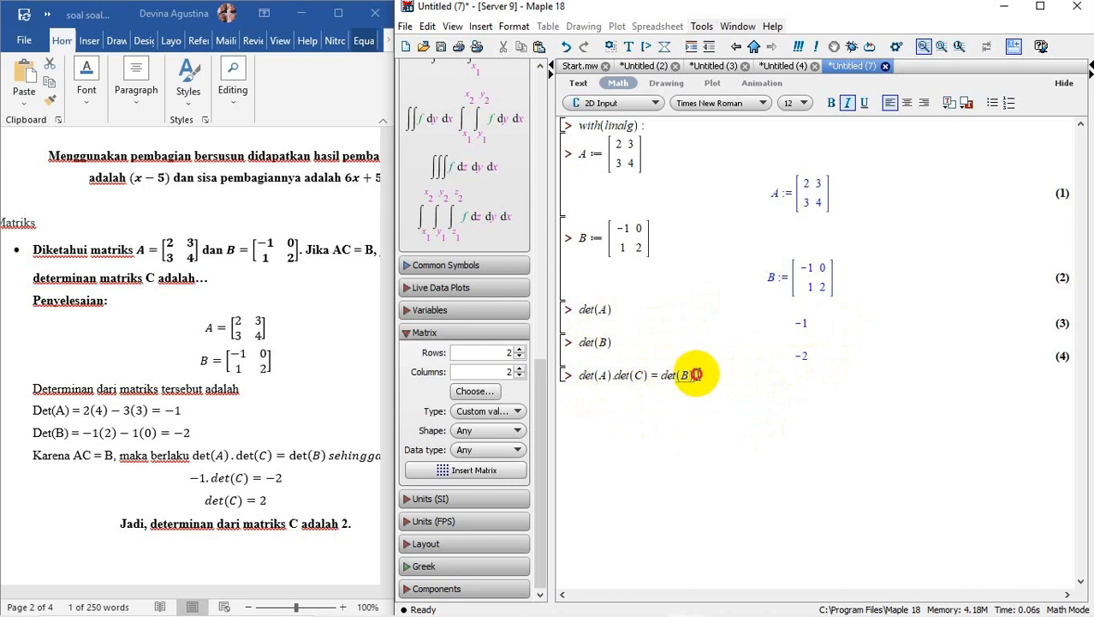
{"action": "left_click", "coordinate": [697, 374]}
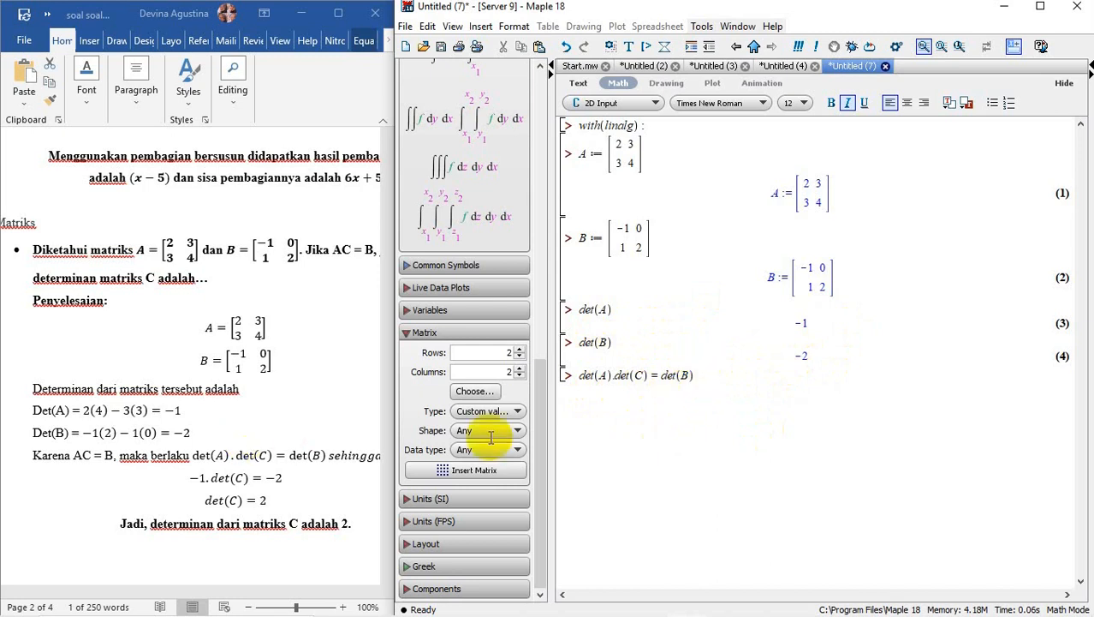
- Create a new blank worksheet and bring up the limit exercise in the Word document
{"action": "left_click", "coordinate": [355, 410]}
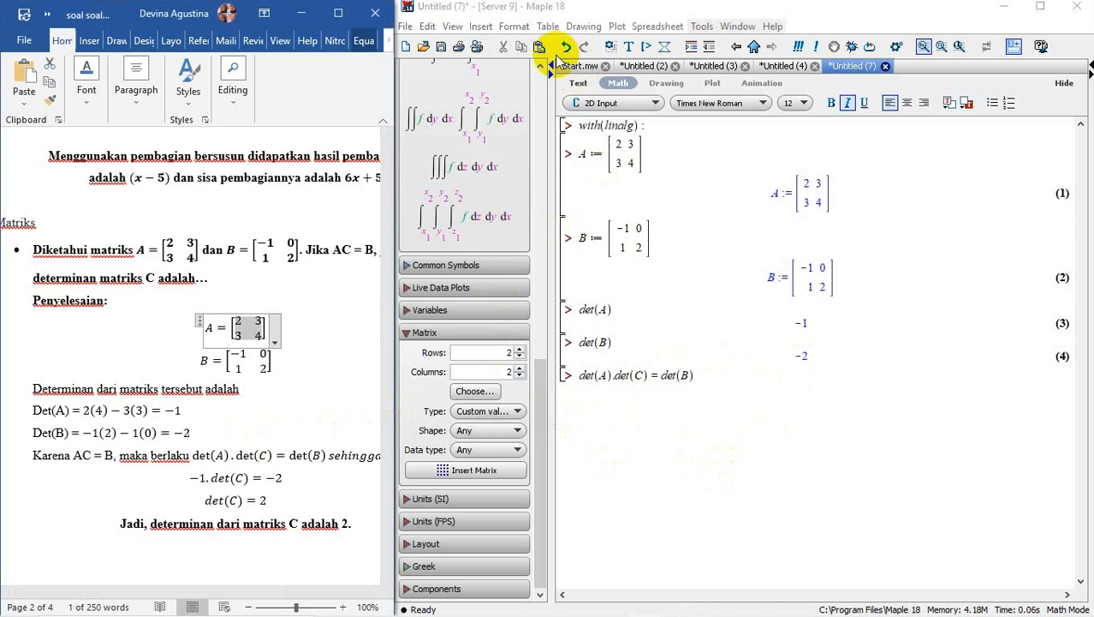
{"action": "left_click", "coordinate": [570, 66]}
{"action": "left_click", "coordinate": [644, 163]}
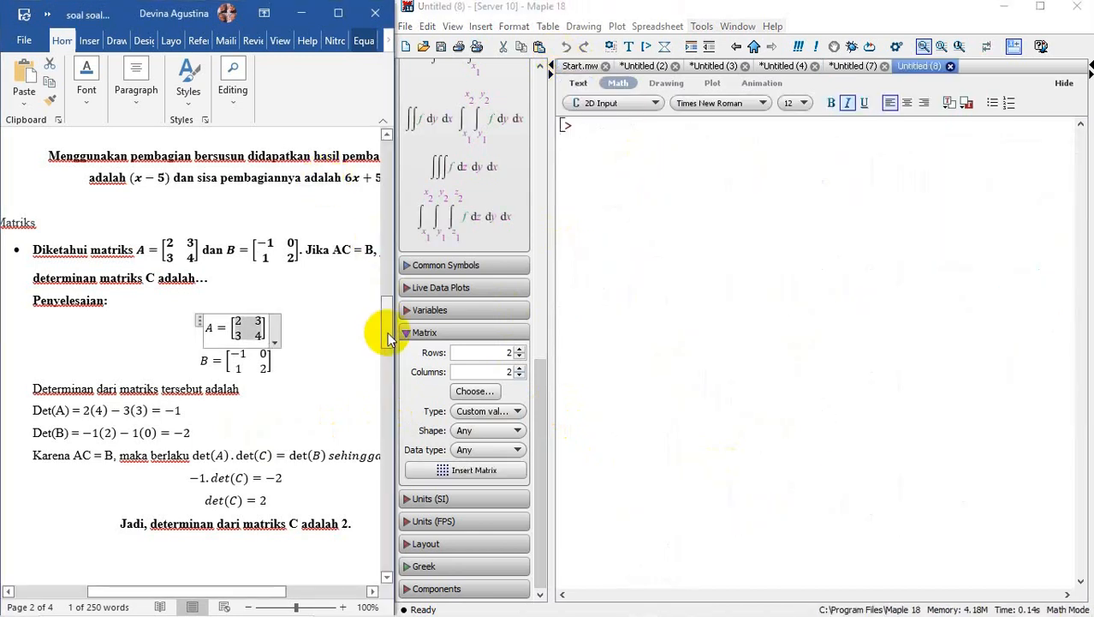
{"action": "left_click_drag", "start_coordinate": [385, 336], "coordinate": [385, 363]}
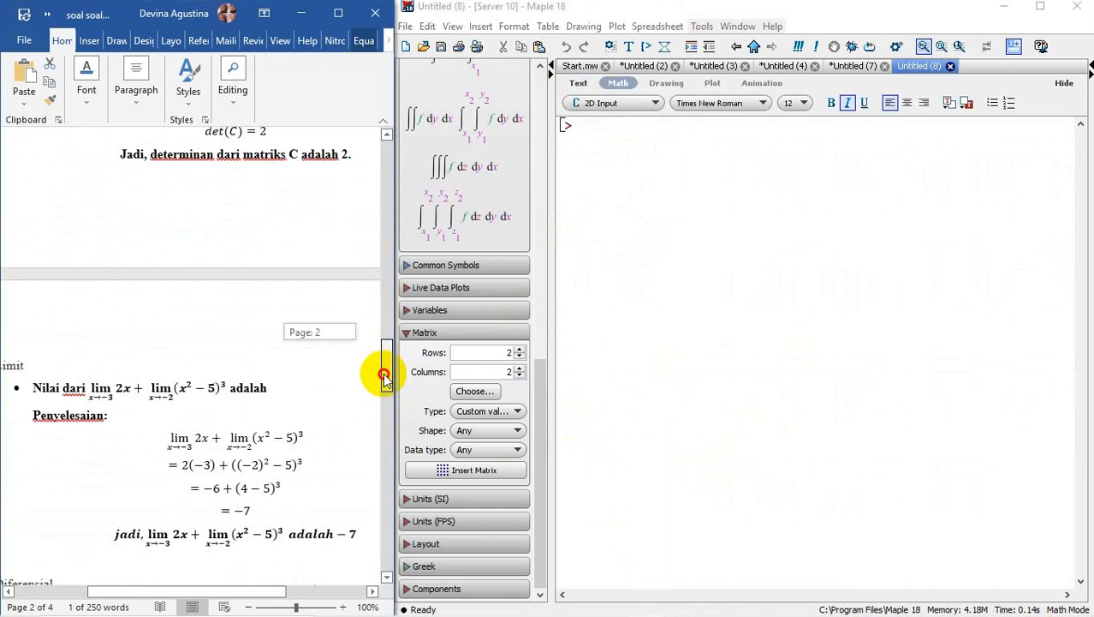
{"action": "left_click_drag", "start_coordinate": [385, 377], "coordinate": [384, 382]}
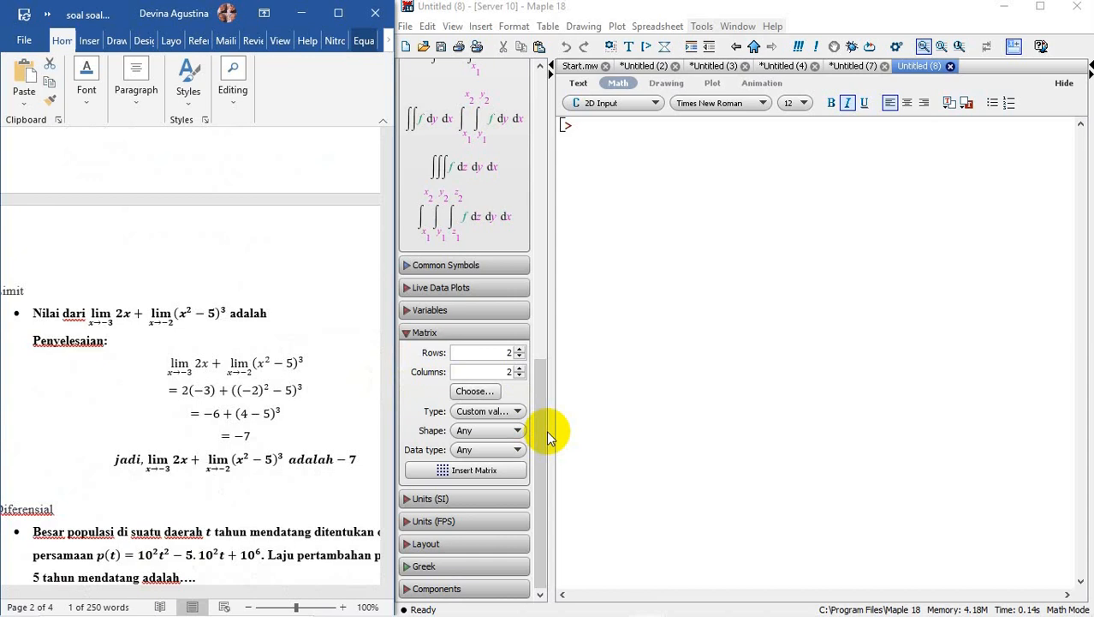
- Insert a limit template from the calculus expressions in the new worksheet and make x approach −3
{"action": "left_click_drag", "start_coordinate": [546, 430], "coordinate": [560, 310]}
{"action": "left_click", "coordinate": [278, 314]}
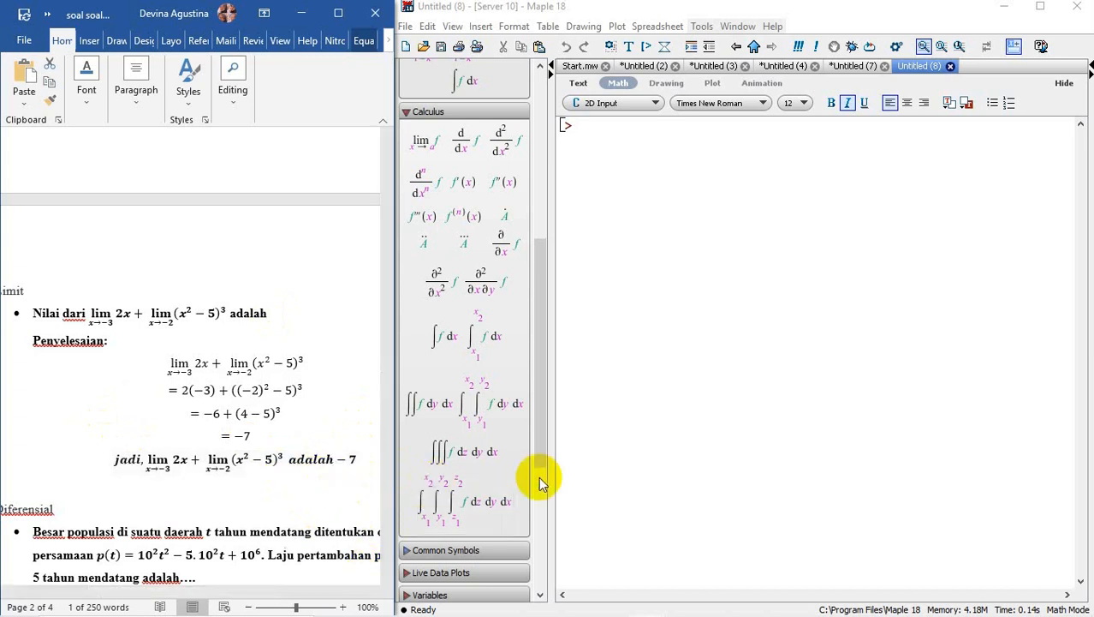
{"action": "left_click_drag", "start_coordinate": [540, 476], "coordinate": [544, 354]}
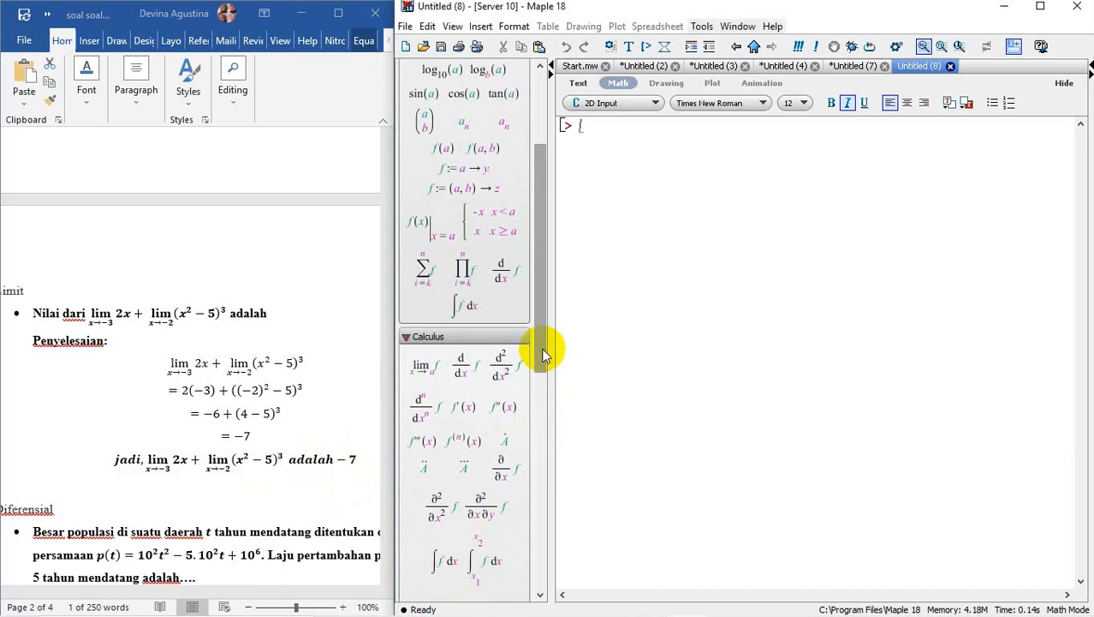
{"action": "left_click", "coordinate": [428, 368]}
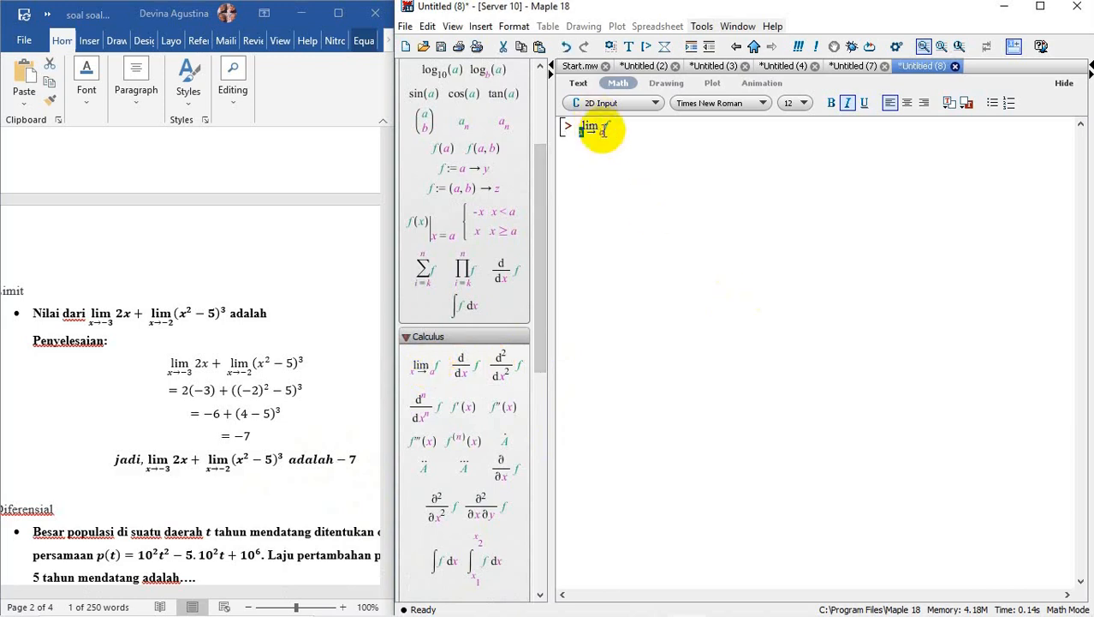
{"action": "left_click", "coordinate": [605, 130]}
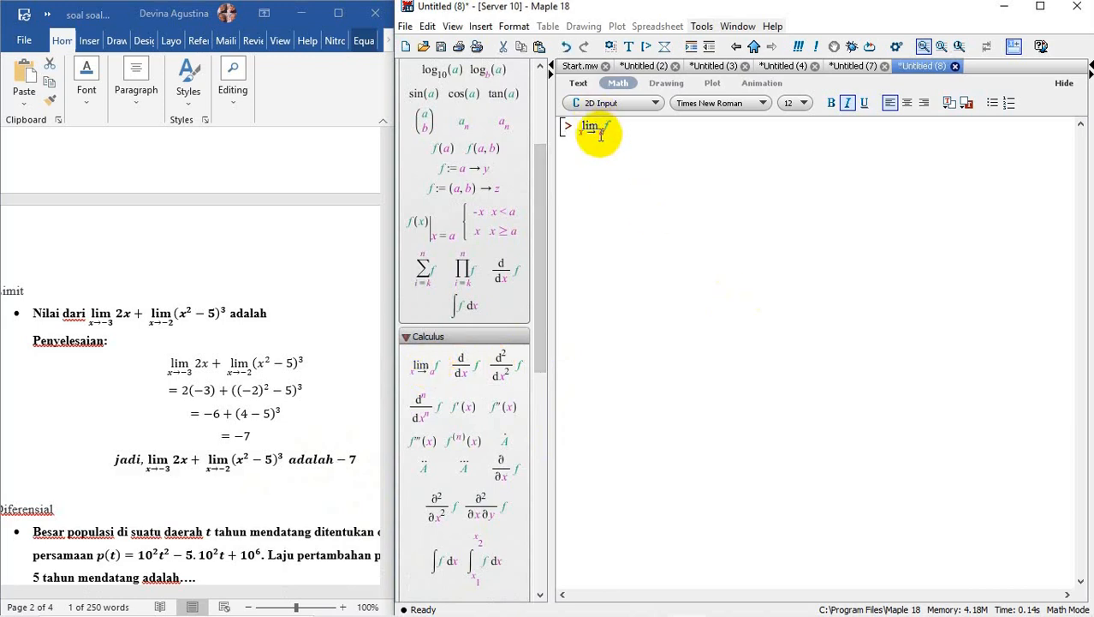
{"action": "double_click", "coordinate": [602, 132]}
{"action": "type", "text": "-3"}
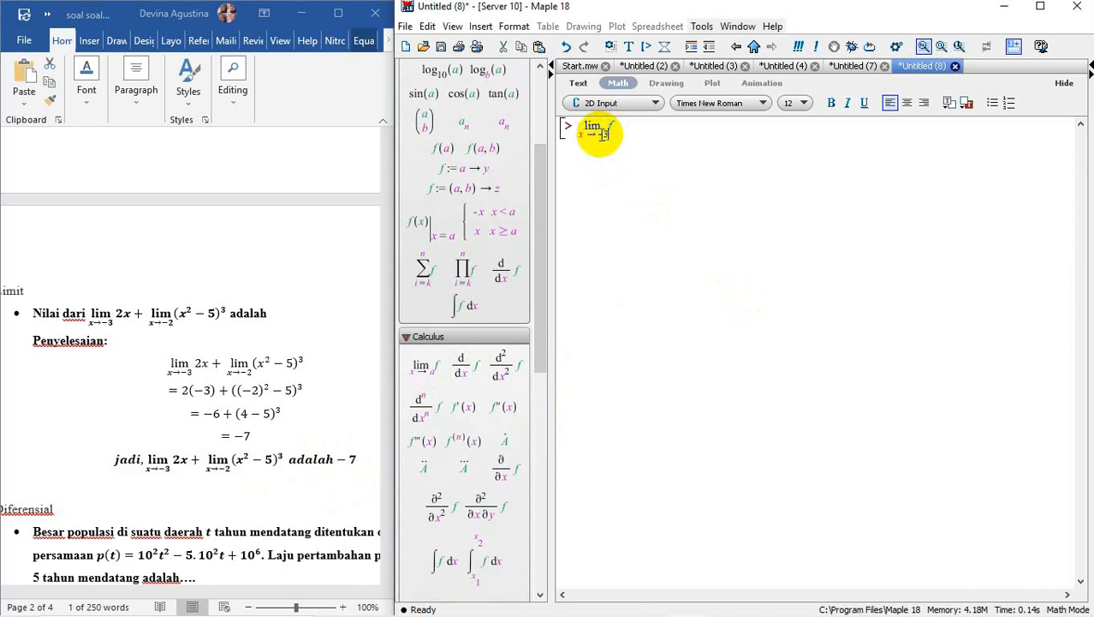
- Replace the first limit's function with 2x and add a plus sign after it
{"action": "double_click", "coordinate": [613, 128]}
{"action": "key", "text": "BackSpace"}
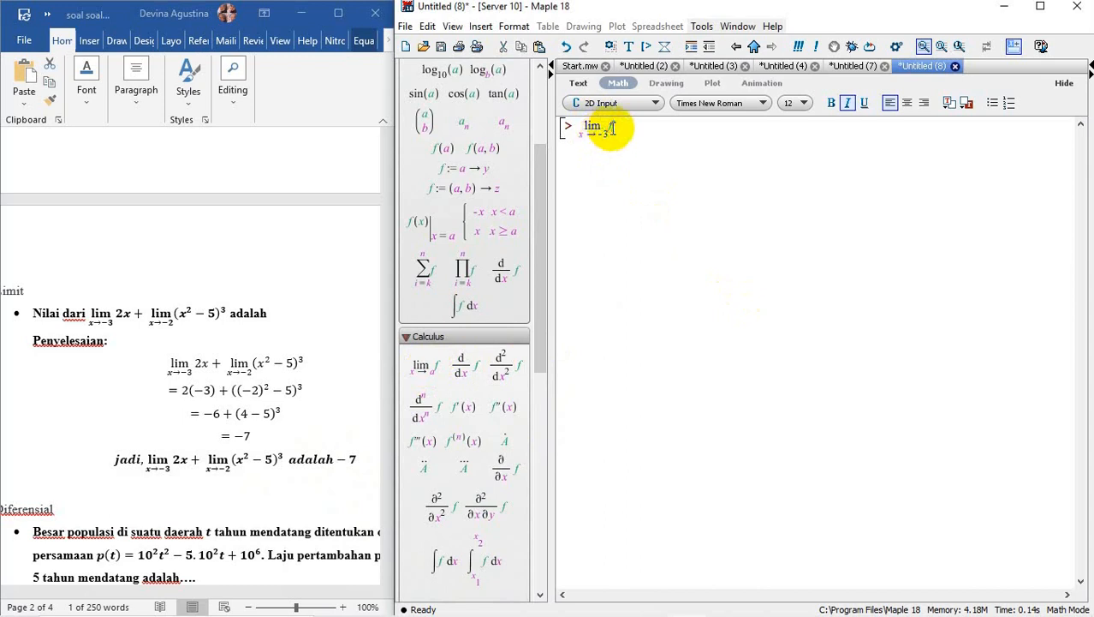
{"action": "type", "text": "2x"}
{"action": "type", "text": "+"}
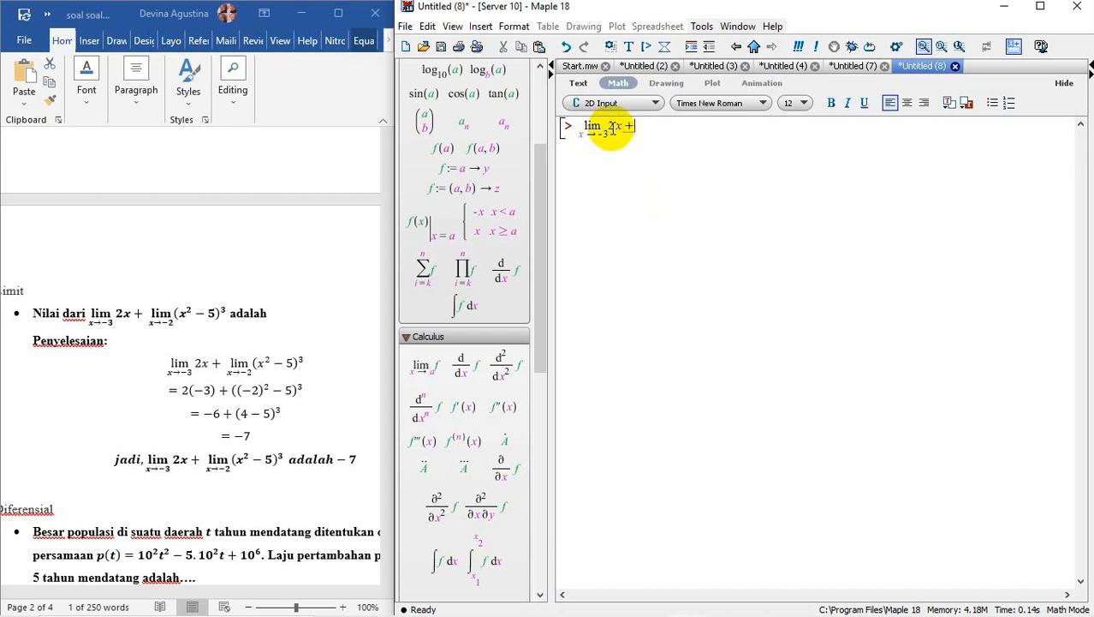
- Add a second limit after the plus sign, with x approaching −2 and (x² − 5) as its function
{"action": "left_click", "coordinate": [428, 375]}
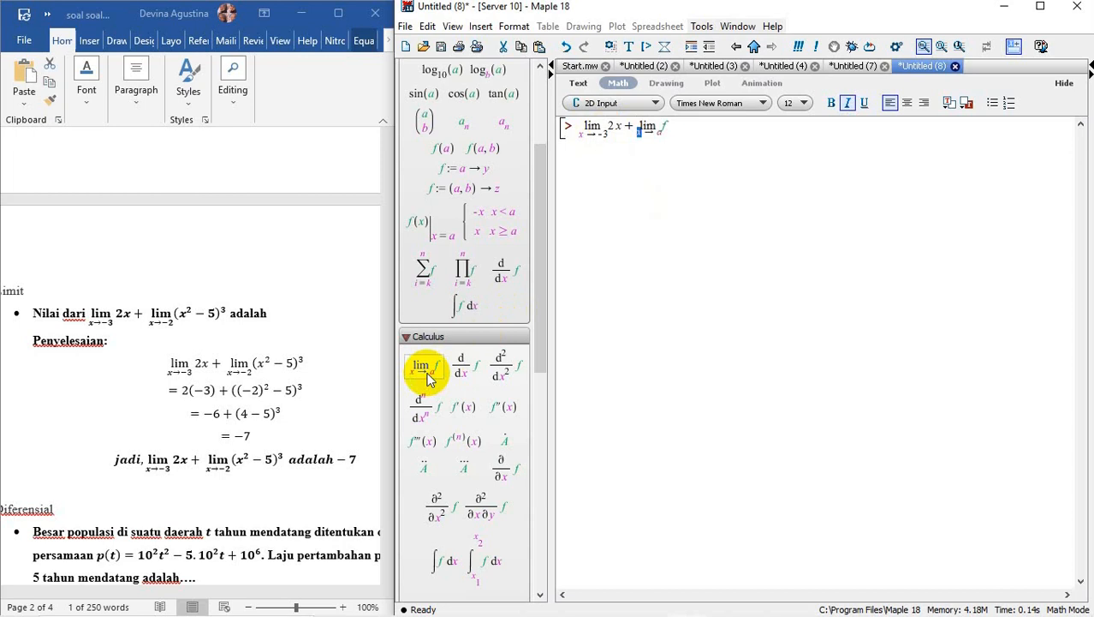
{"action": "left_click", "coordinate": [659, 135]}
{"action": "type", "text": "-2"}
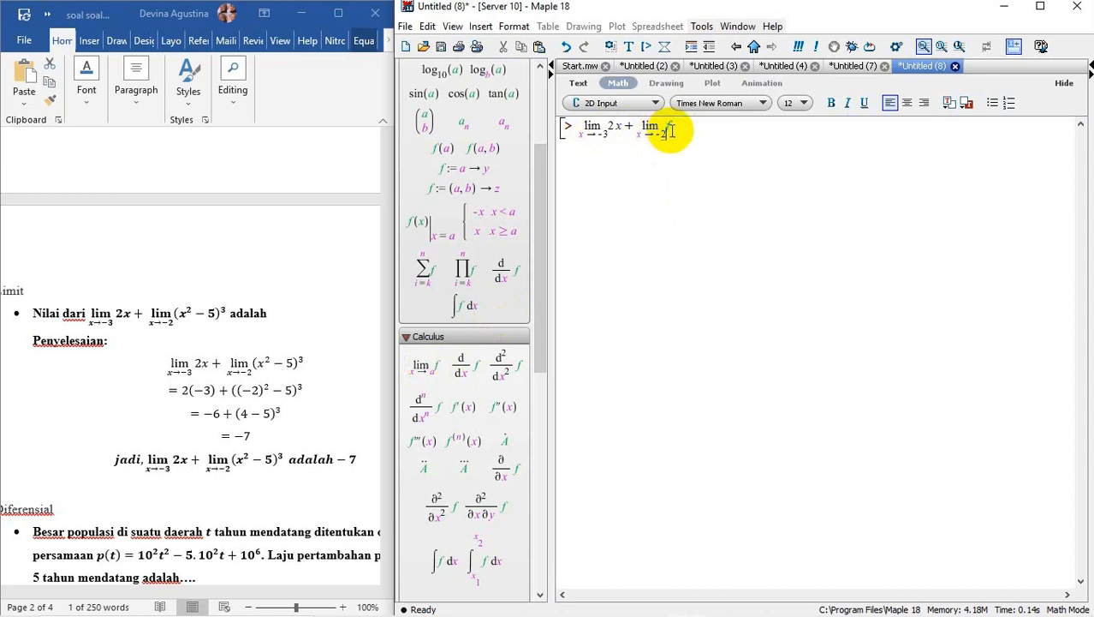
{"action": "left_click", "coordinate": [671, 128]}
{"action": "type", "text": "(x^2"}
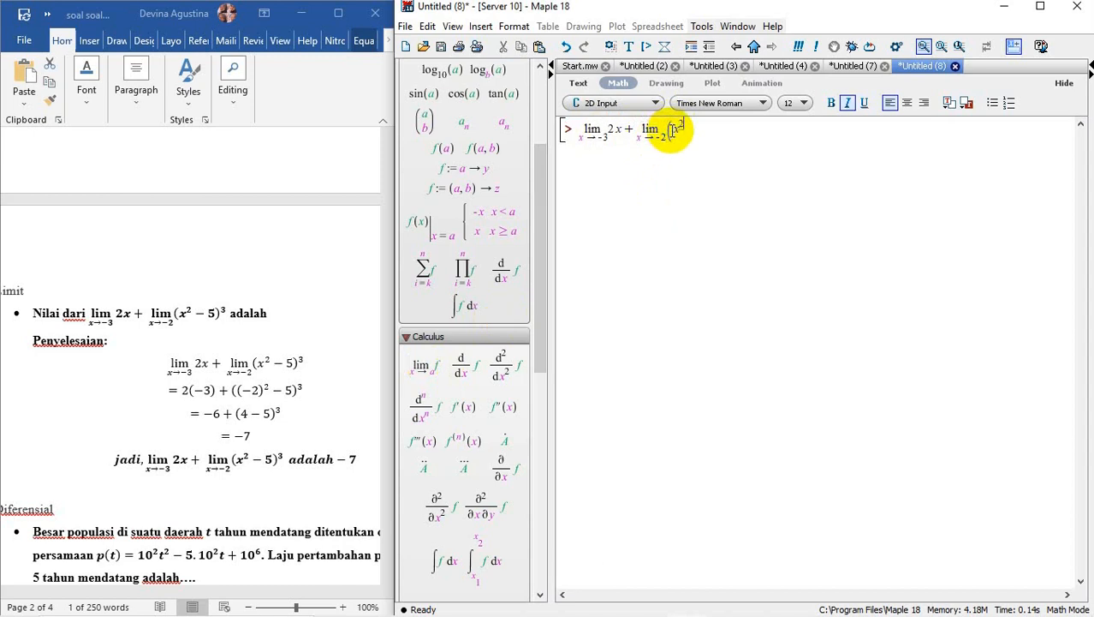
{"action": "key", "text": "Right"}
{"action": "type", "text": "- 5)"}
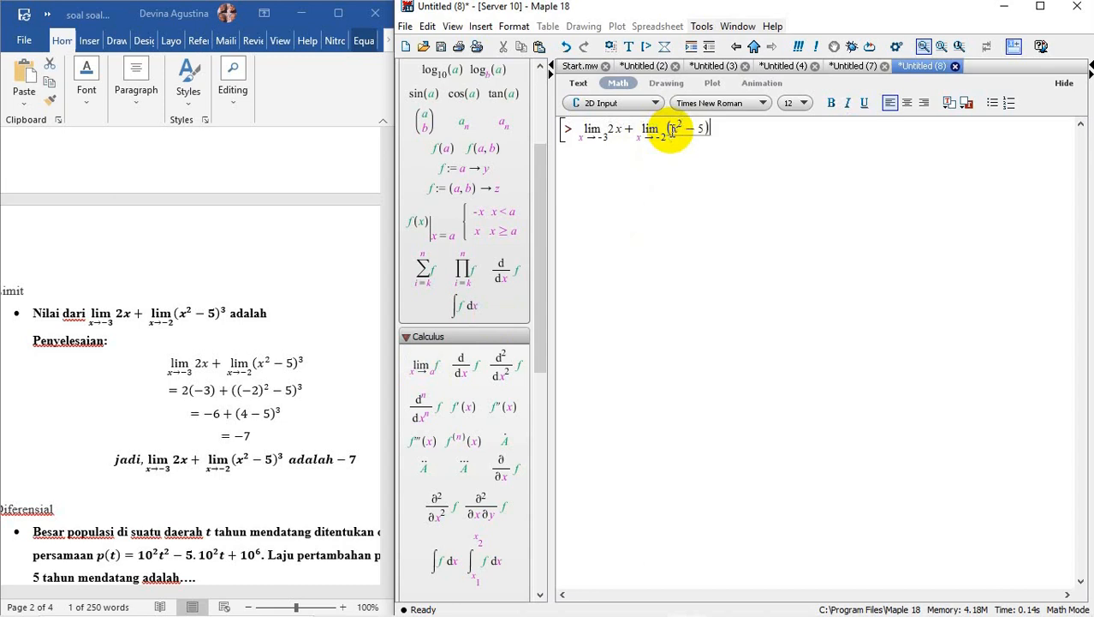
- Raise (x² − 5) in the second limit to the power 3 and evaluate the whole expression
{"action": "key", "text": "ctrl+6"}
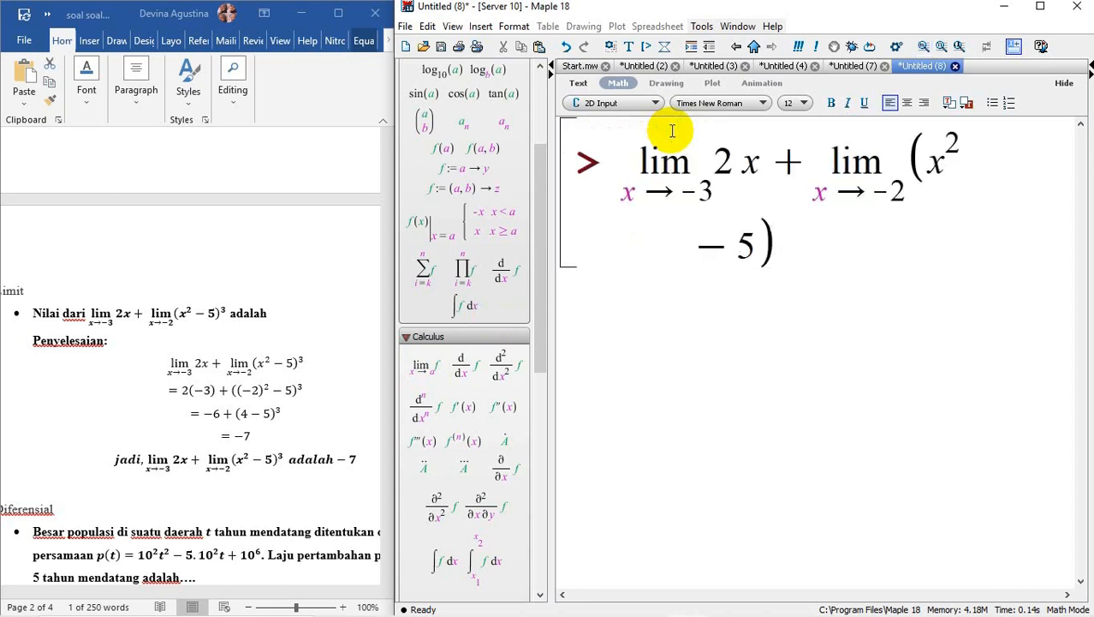
{"action": "key", "text": "ctrl+2"}
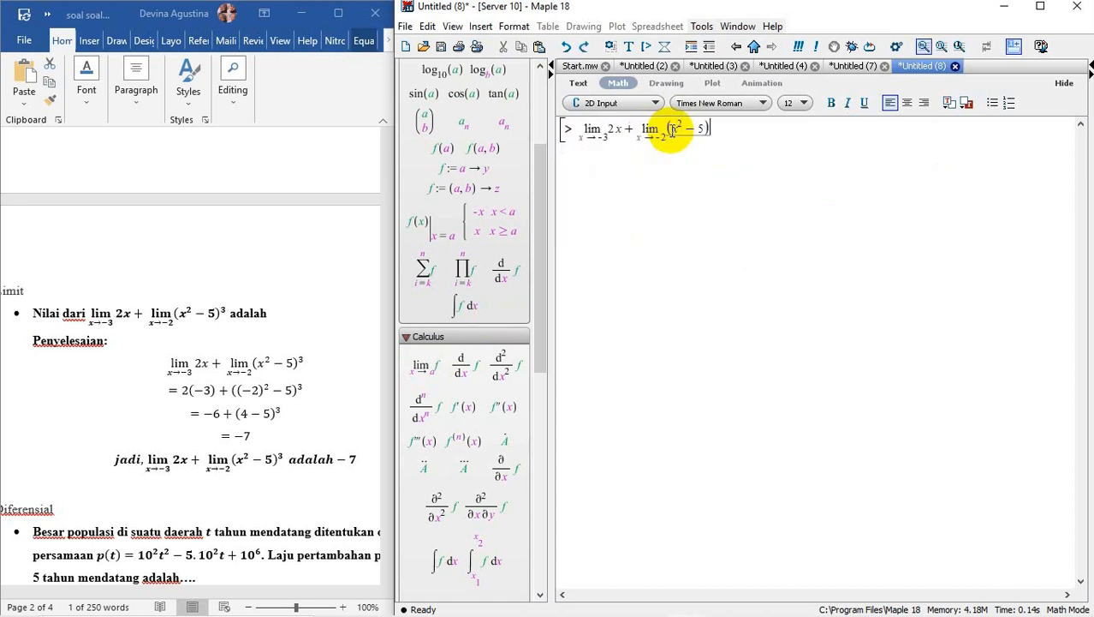
{"action": "type", "text": "^"}
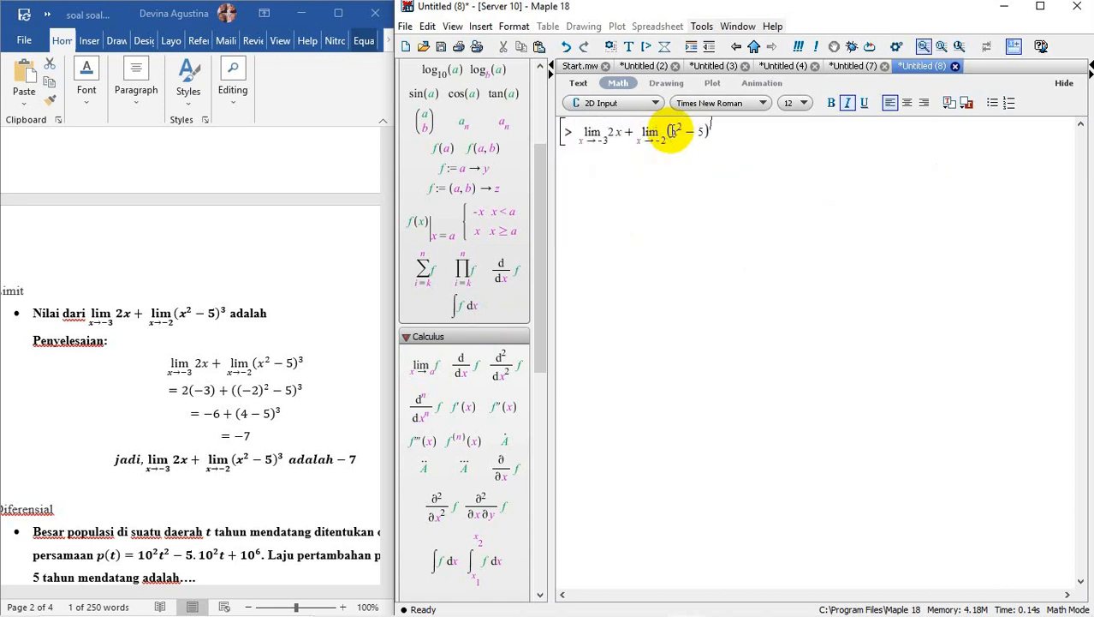
{"action": "type", "text": "3"}
{"action": "key", "text": "Return"}
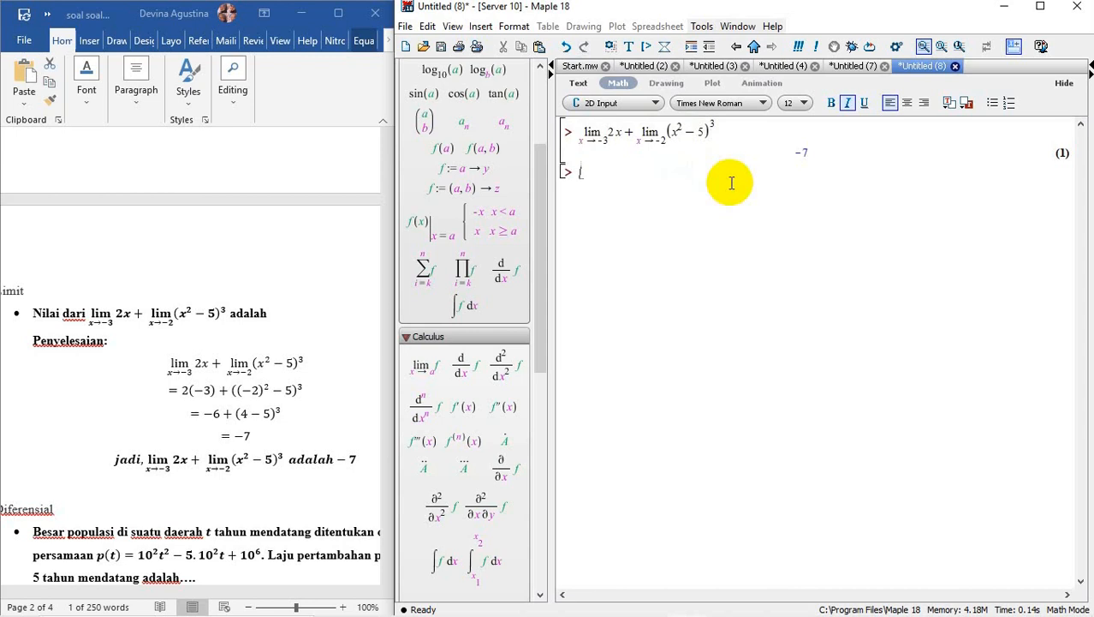
- Create a new blank worksheet and bring the Diferensial exercise with its worked solution into view in the Word document
{"action": "left_click", "coordinate": [591, 67]}
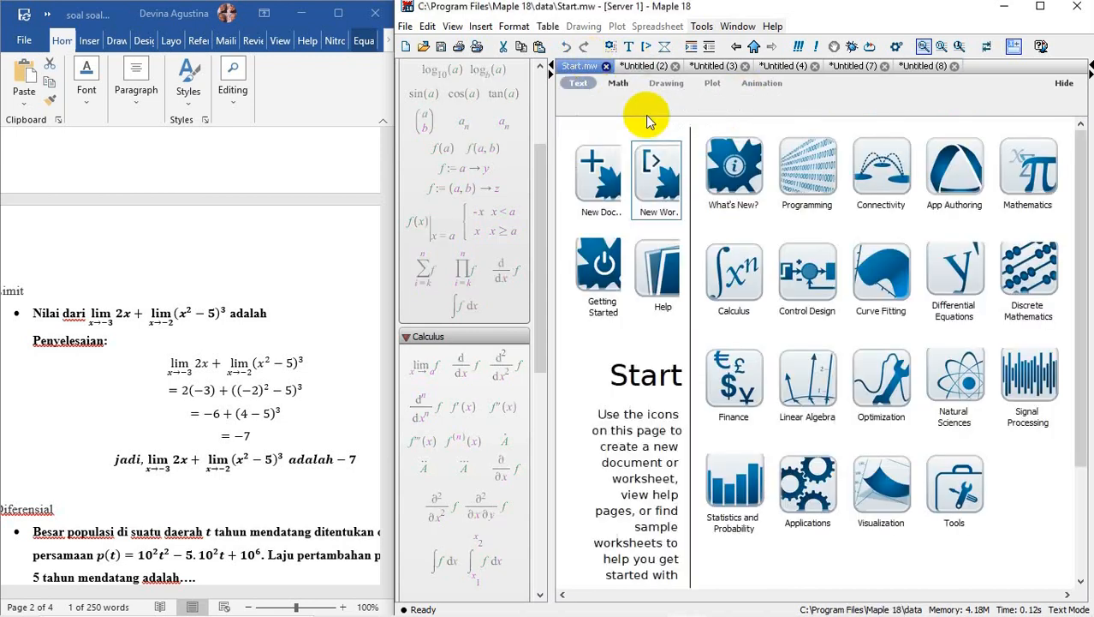
{"action": "left_click", "coordinate": [656, 166]}
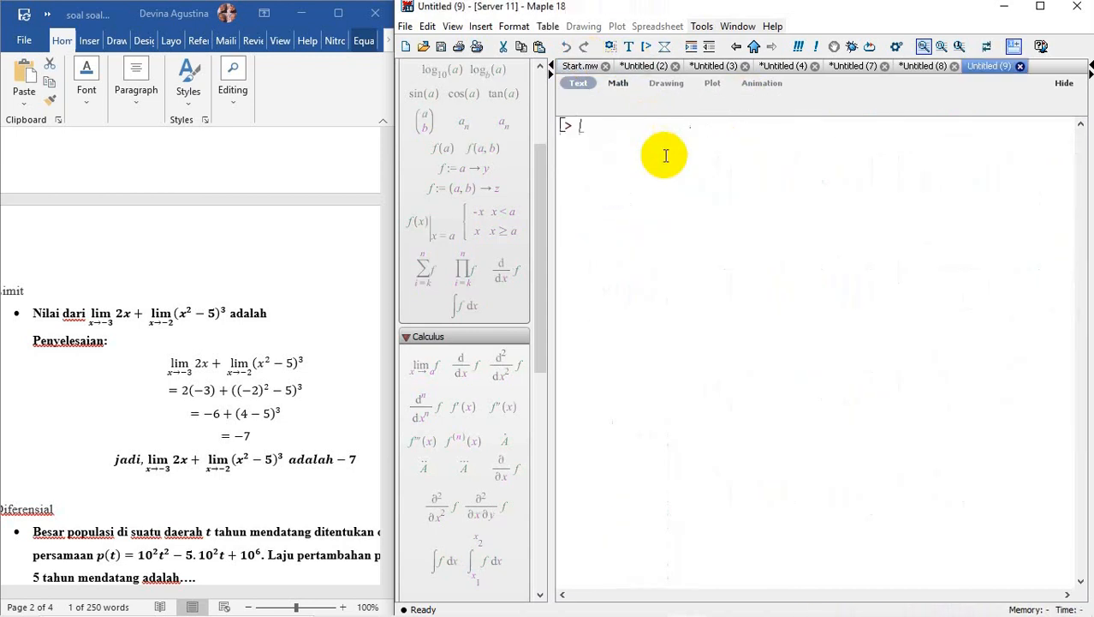
{"action": "left_click", "coordinate": [356, 338]}
{"action": "left_click_drag", "start_coordinate": [388, 382], "coordinate": [390, 415]}
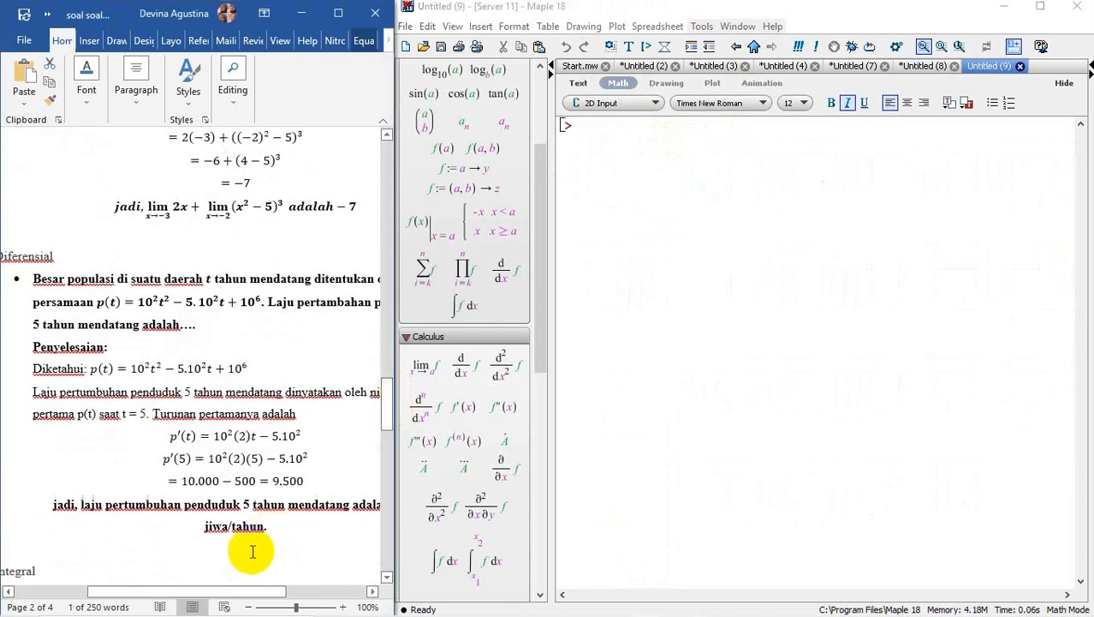
{"action": "mouse_move", "coordinate": [222, 592]}
{"action": "left_mouse_down"}
{"action": "mouse_move", "coordinate": [265, 593]}
{"action": "mouse_move", "coordinate": [217, 591]}
{"action": "mouse_move", "coordinate": [273, 606]}
{"action": "mouse_move", "coordinate": [216, 606]}
{"action": "left_mouse_up"}
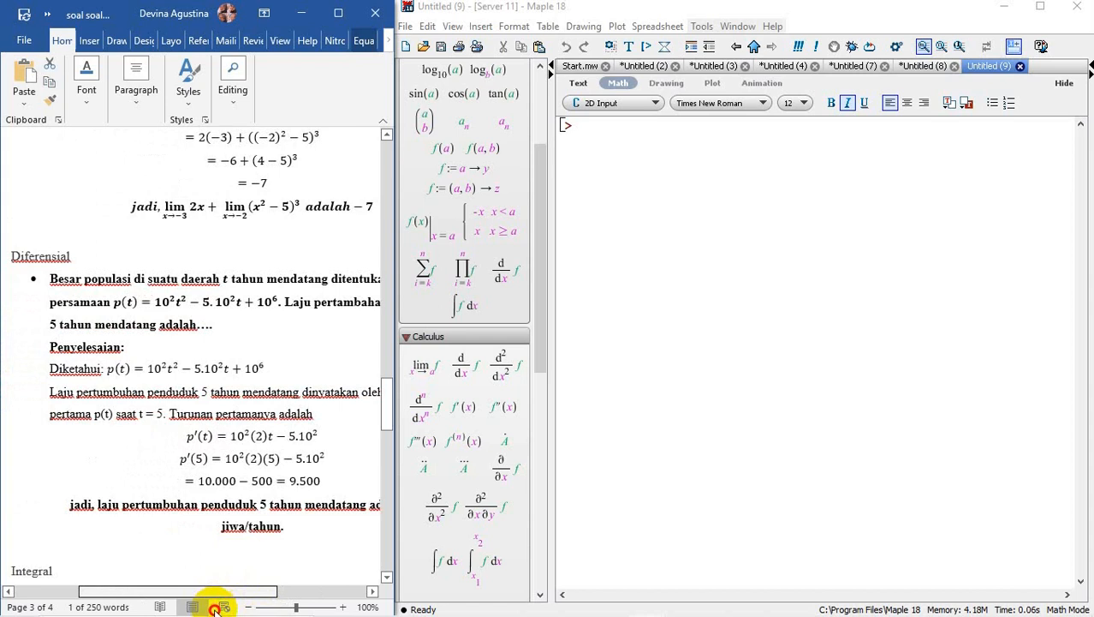
{"action": "mouse_move", "coordinate": [214, 608]}
{"action": "left_mouse_down"}
{"action": "mouse_move", "coordinate": [291, 605]}
{"action": "mouse_move", "coordinate": [183, 606]}
{"action": "mouse_move", "coordinate": [219, 607]}
{"action": "mouse_move", "coordinate": [195, 604]}
{"action": "left_mouse_up"}
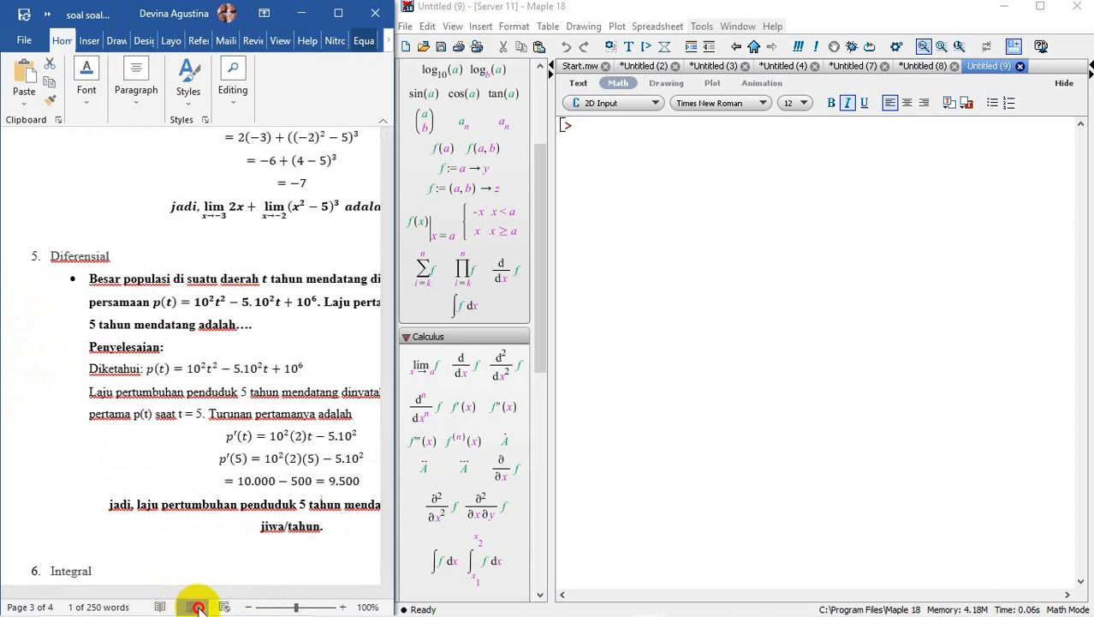
- Define f := 10²t² − 5·10²t + 10⁶ in the new worksheet and evaluate it
{"action": "left_click", "coordinate": [616, 186]}
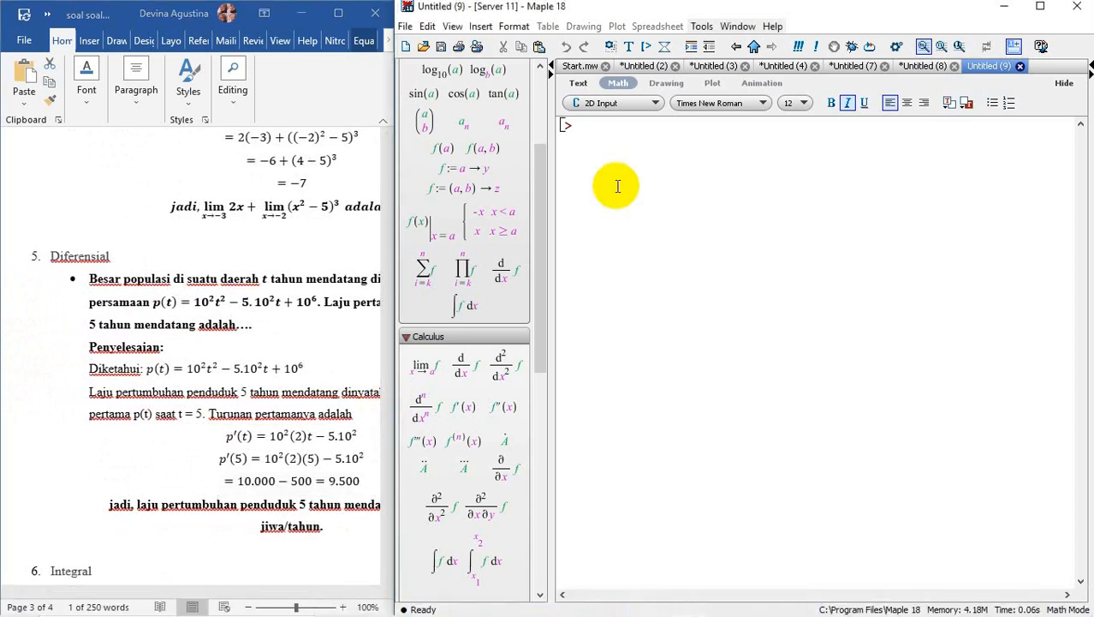
{"action": "type", "text": "f:"}
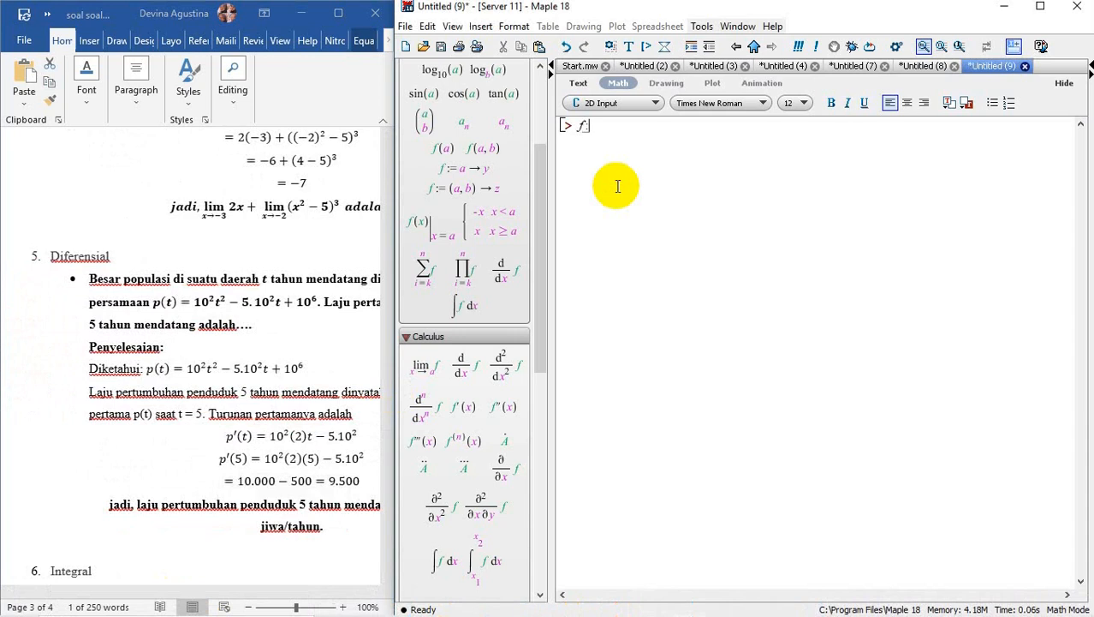
{"action": "type", "text": "="}
{"action": "mouse_move", "coordinate": [721, 604]}
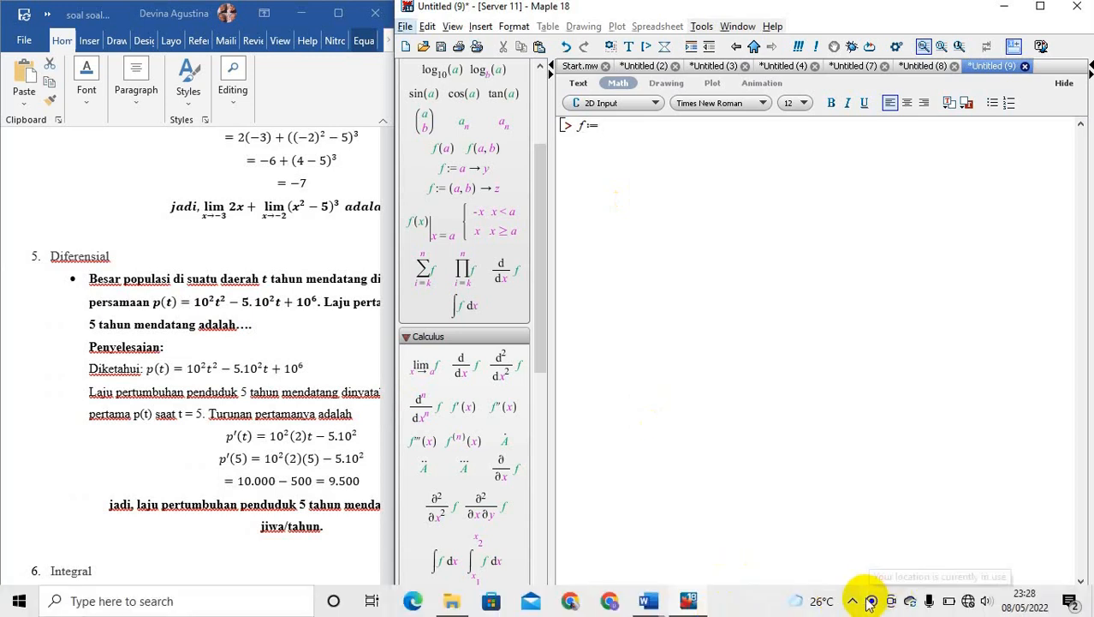
{"action": "left_click", "coordinate": [854, 603]}
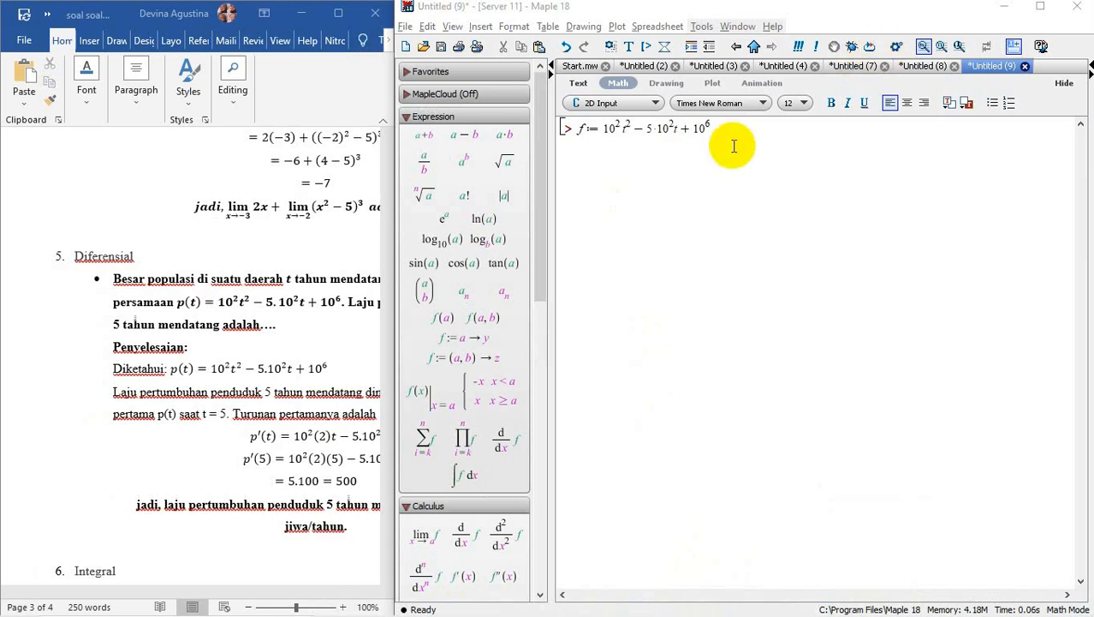
{"action": "left_click", "coordinate": [208, 591]}
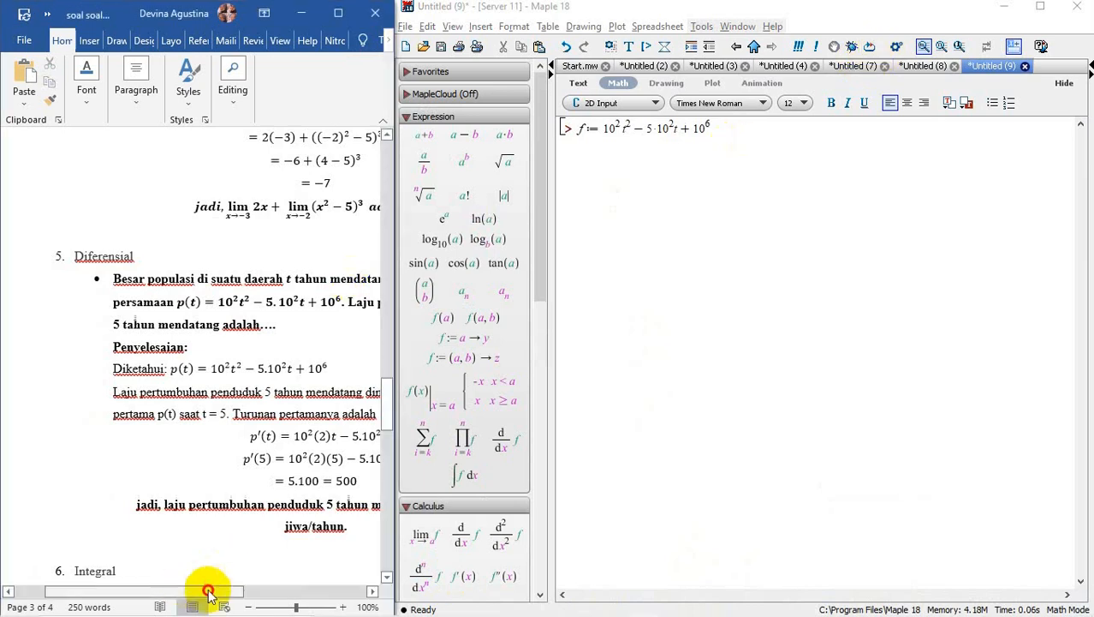
{"action": "left_click", "coordinate": [738, 150]}
{"action": "key", "text": "Return"}
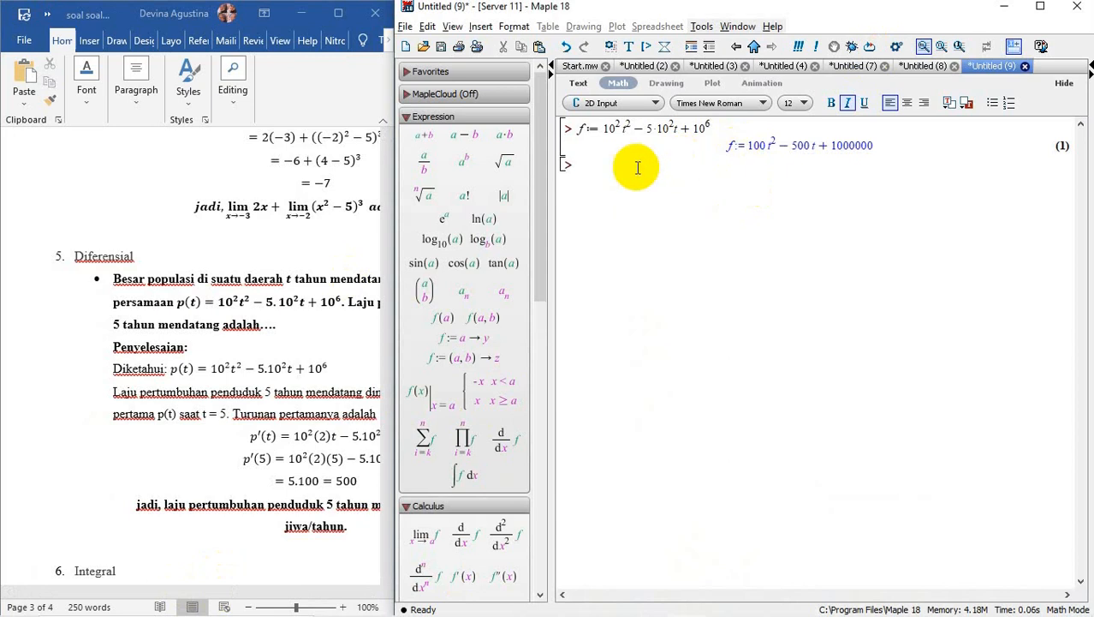
- Try to evaluate the first derivative with the f′(x) template using t as its argument, and remove that entry
{"action": "mouse_move", "coordinate": [542, 175]}
{"action": "left_mouse_down"}
{"action": "mouse_move", "coordinate": [530, 215]}
{"action": "mouse_move", "coordinate": [525, 183]}
{"action": "mouse_move", "coordinate": [520, 250]}
{"action": "mouse_move", "coordinate": [544, 325]}
{"action": "left_mouse_up"}
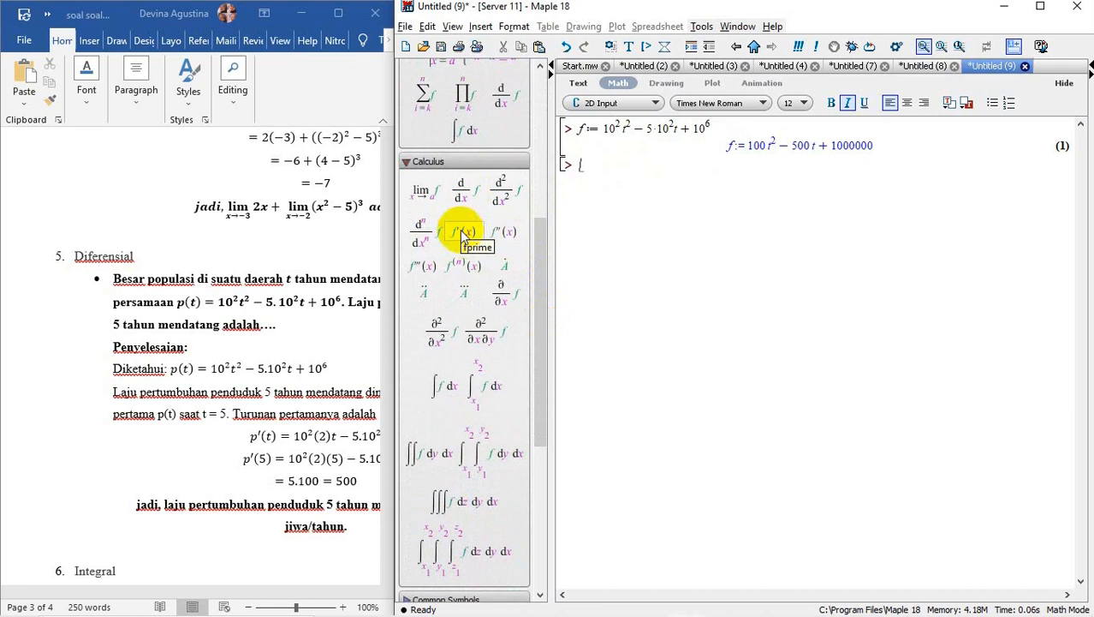
{"action": "left_click", "coordinate": [463, 233]}
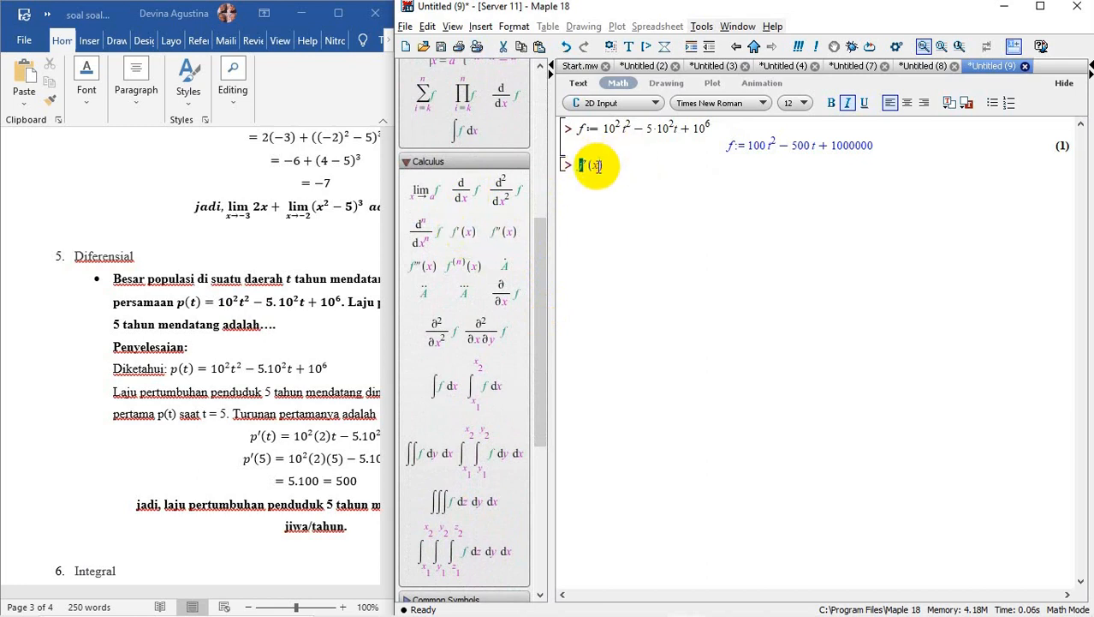
{"action": "type", "text": "t"}
{"action": "key", "text": "Return"}
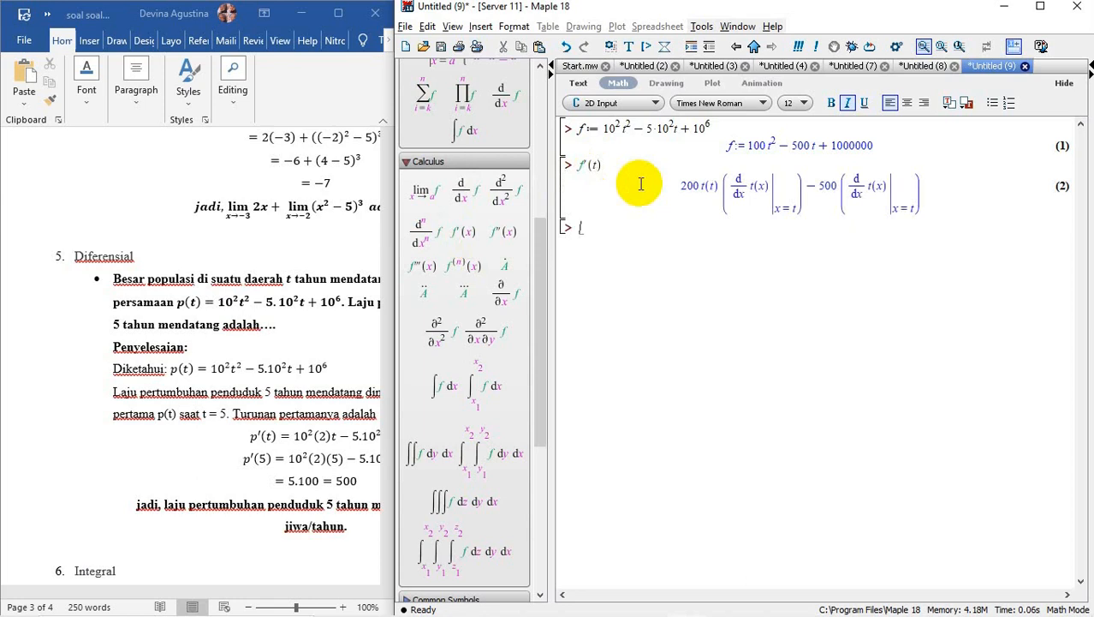
{"action": "key", "text": "ctrl+z"}
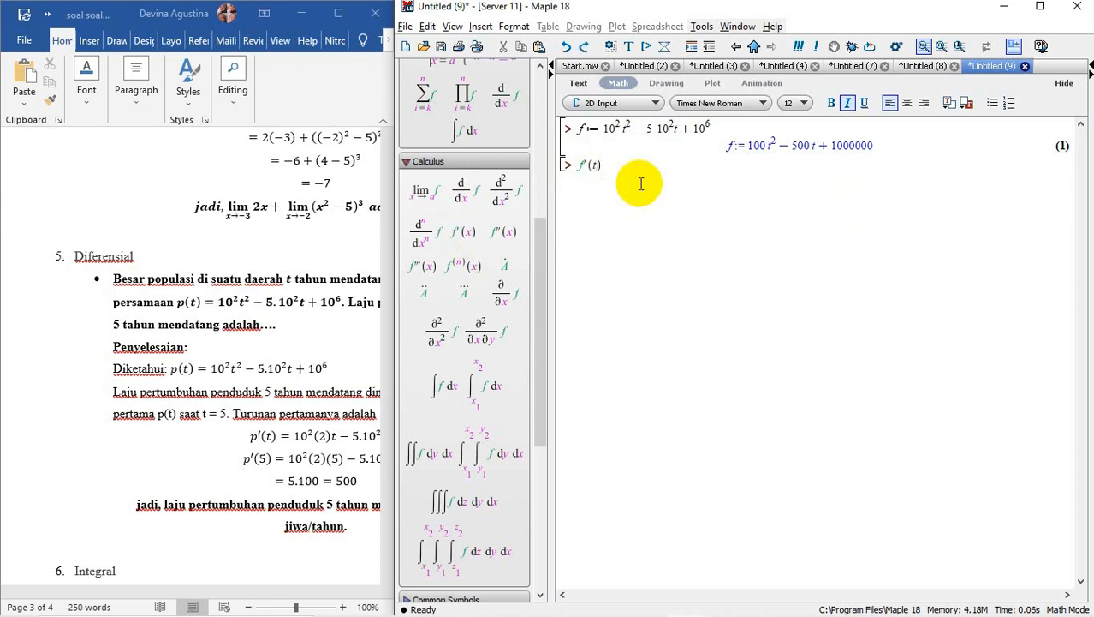
{"action": "key", "text": "BackSpace"}
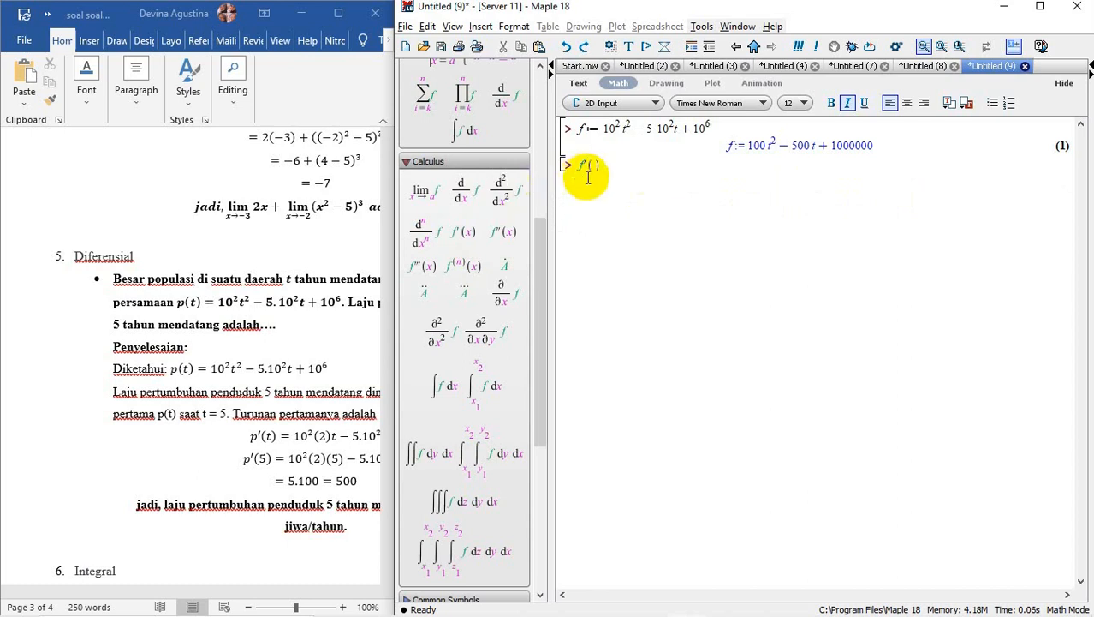
{"action": "left_click_drag", "start_coordinate": [598, 167], "coordinate": [567, 166]}
{"action": "key", "text": "BackSpace"}
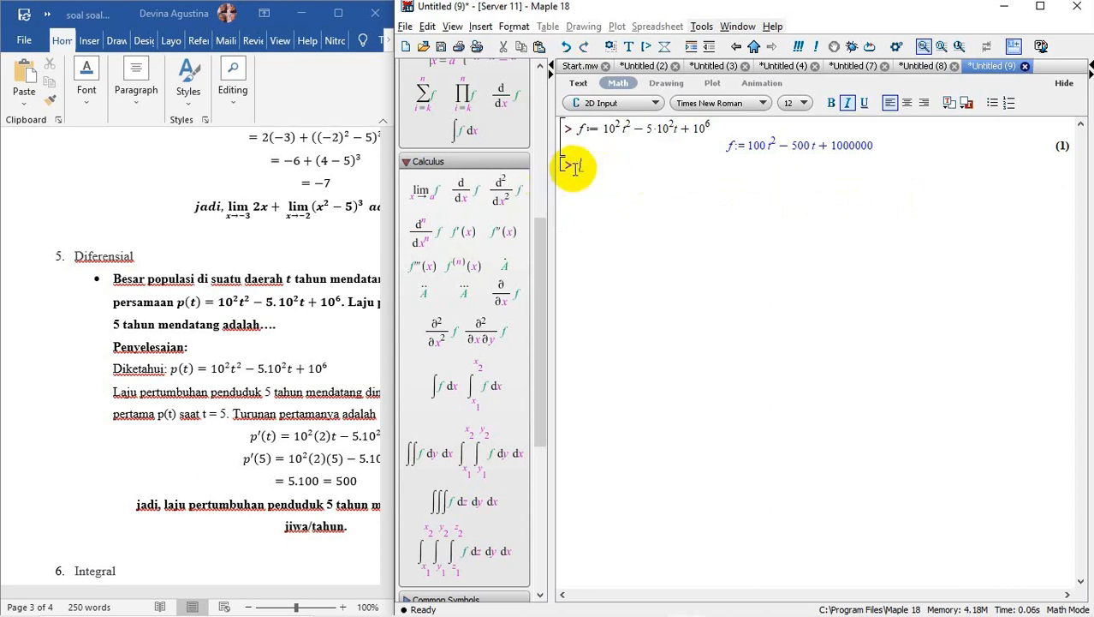
- Insert a first-derivative template with respect to t, apply it to f, and evaluate it
{"action": "left_click", "coordinate": [459, 190]}
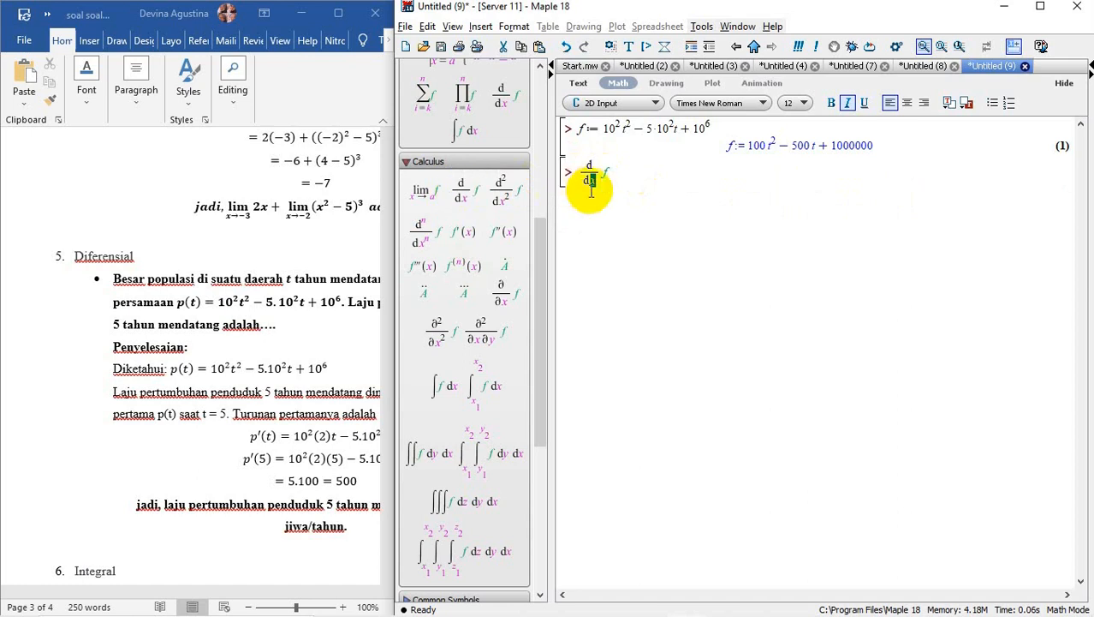
{"action": "type", "text": "t"}
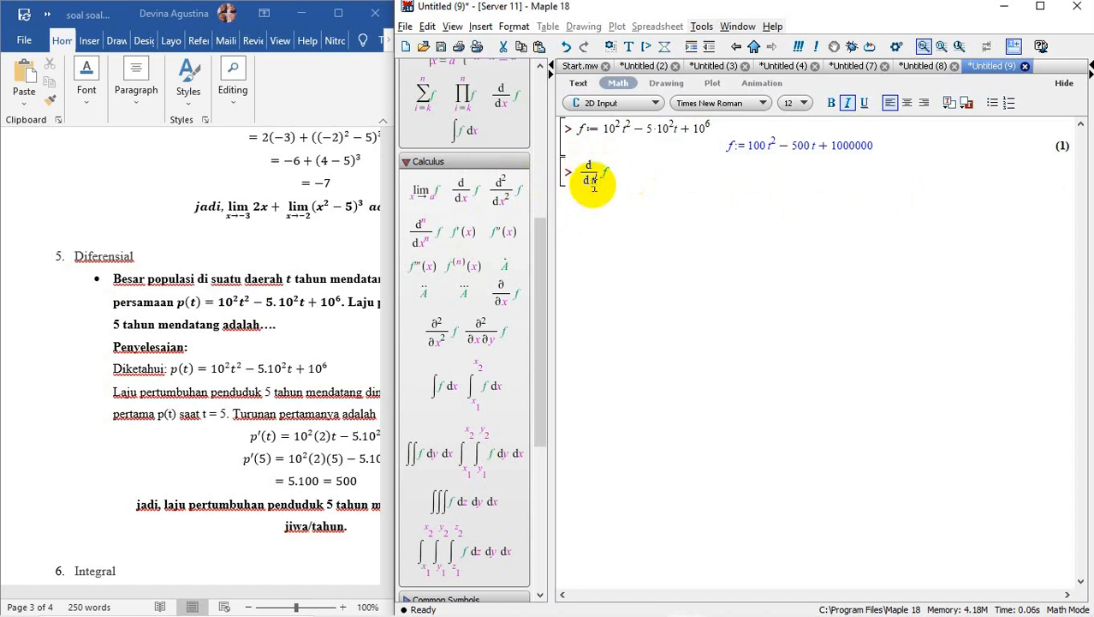
{"action": "left_click", "coordinate": [612, 176]}
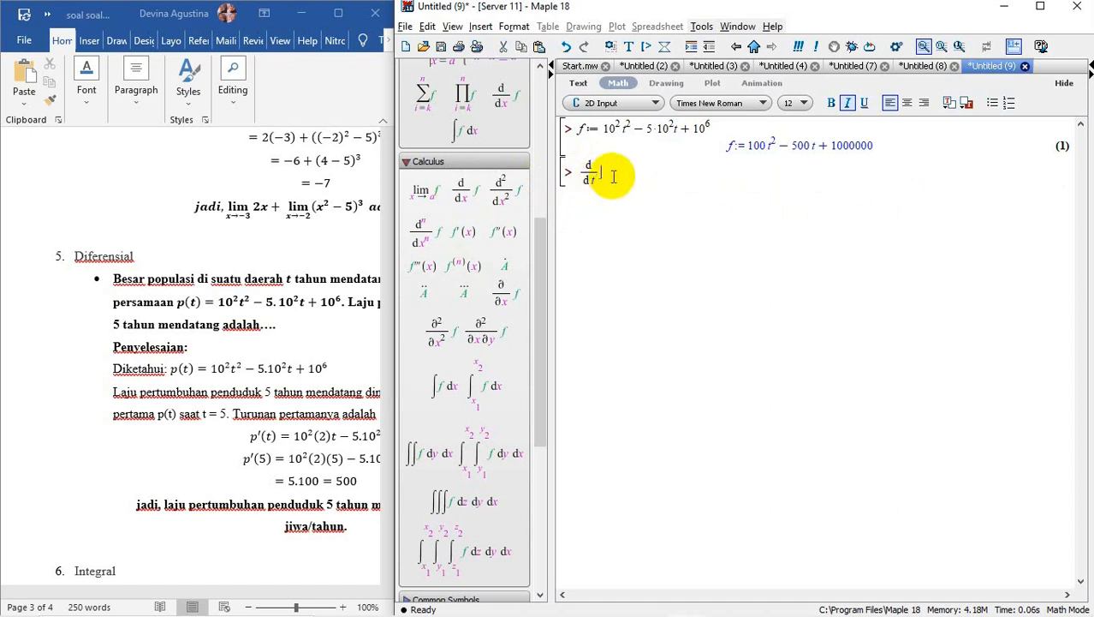
{"action": "key", "text": "Return"}
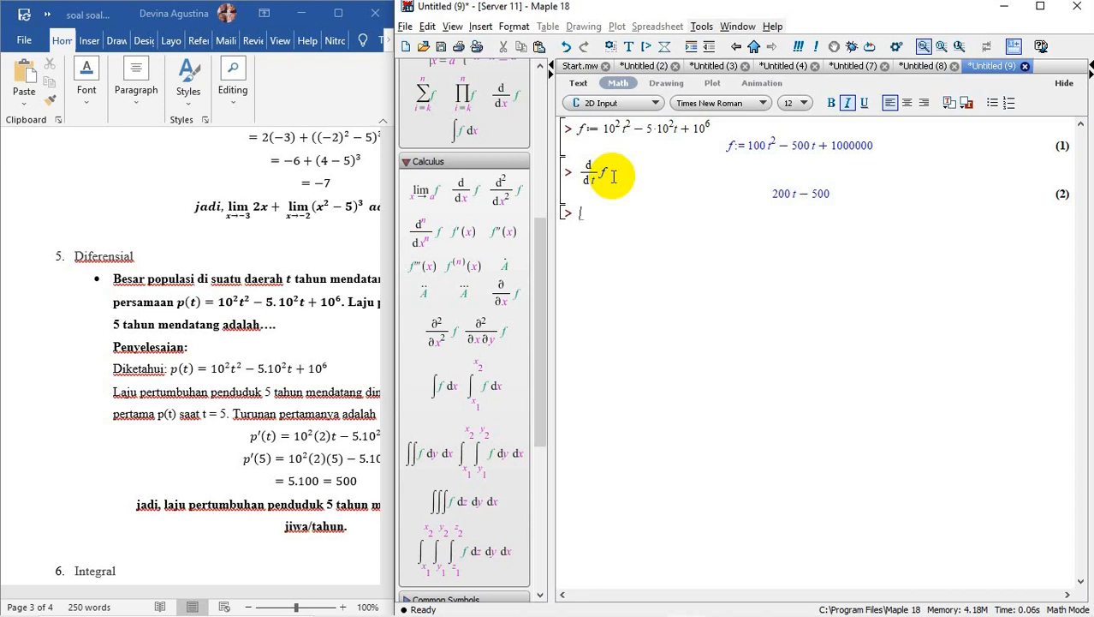
- Substitute t = 5 into 200t − 500 with the subs command and evaluate it
{"action": "type", "text": "subs(t=5,"}
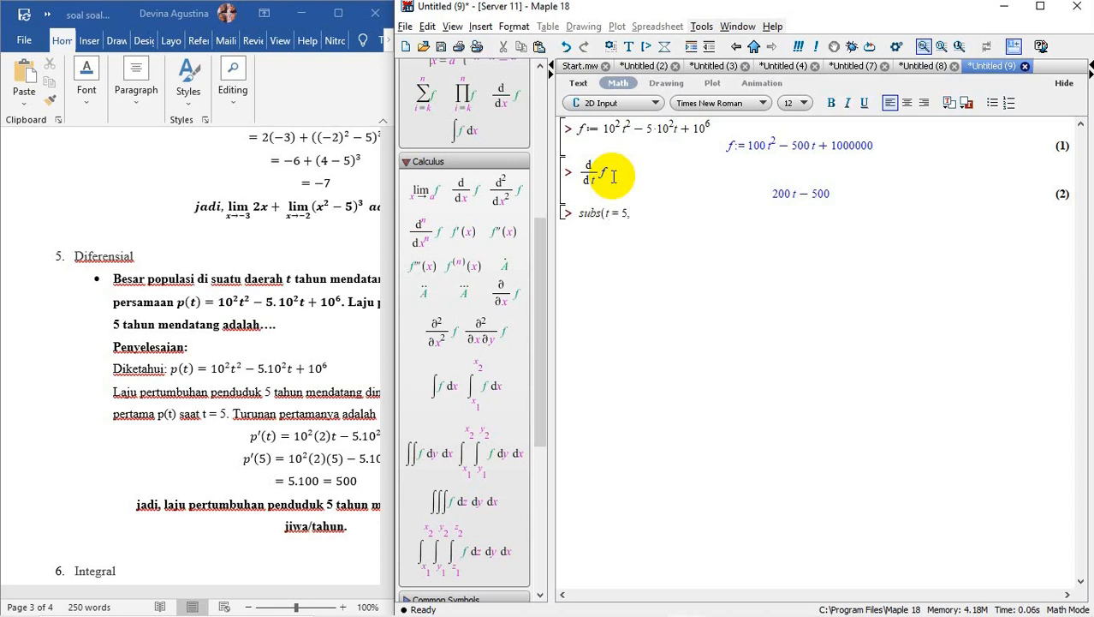
{"action": "type", "text": ", 2"}
{"action": "type", "text": "00 t"}
{"action": "type", "text": "-50"}
{"action": "type", "text": "0)"}
{"action": "key", "text": "Return"}
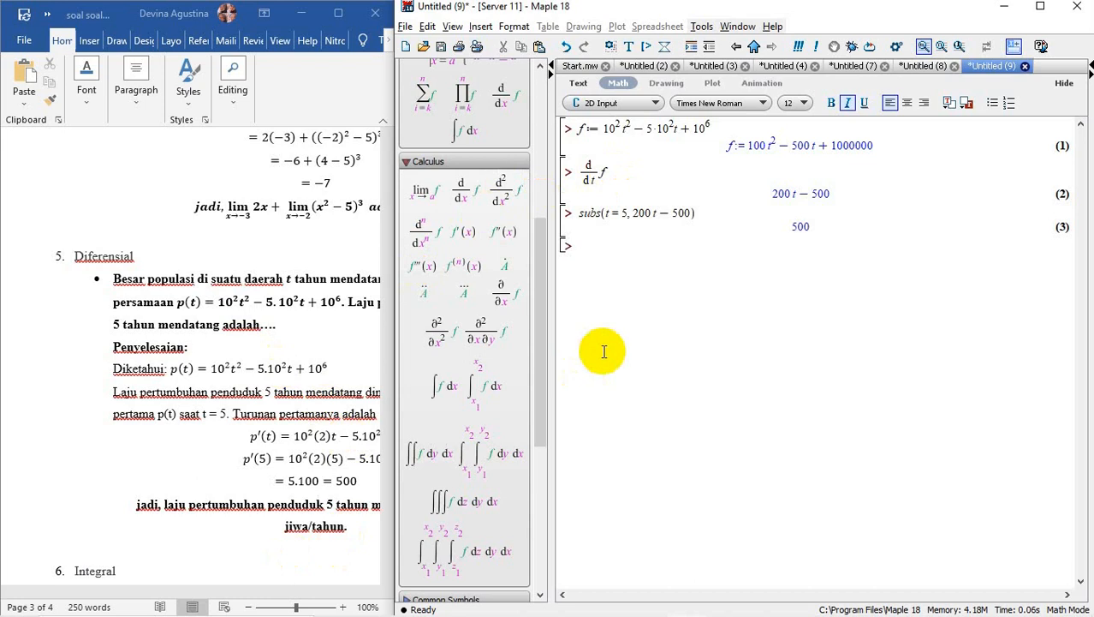
- Create another blank worksheet for the Integral exercise and review its worked solution in the Word document
{"action": "left_click", "coordinate": [384, 321]}
{"action": "left_click_drag", "start_coordinate": [384, 390], "coordinate": [383, 430]}
{"action": "left_click", "coordinate": [579, 66]}
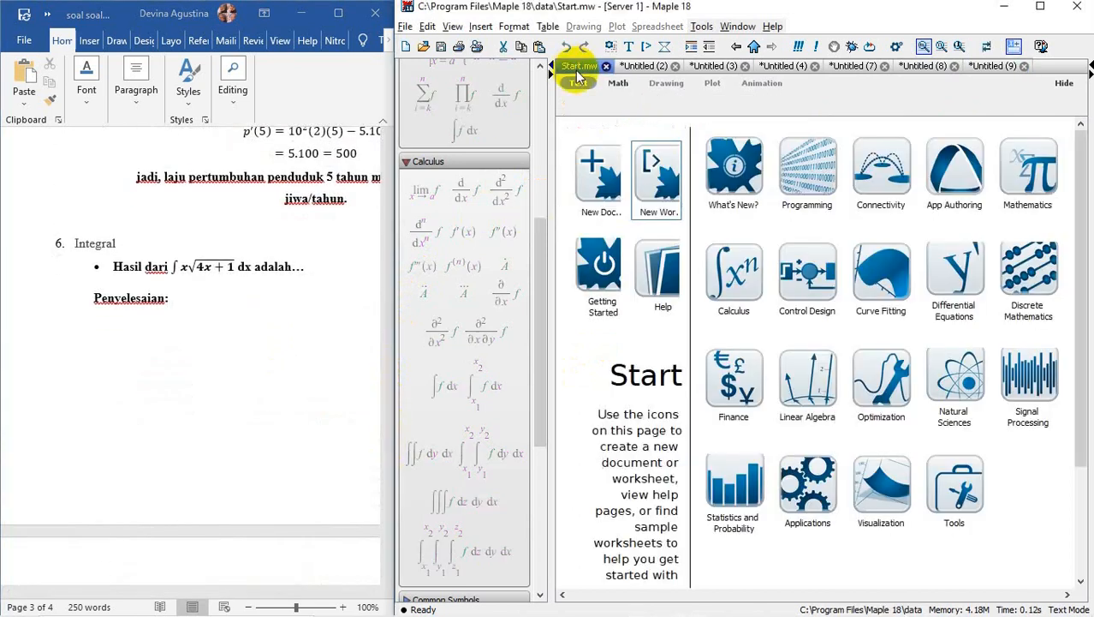
{"action": "left_click", "coordinate": [658, 170]}
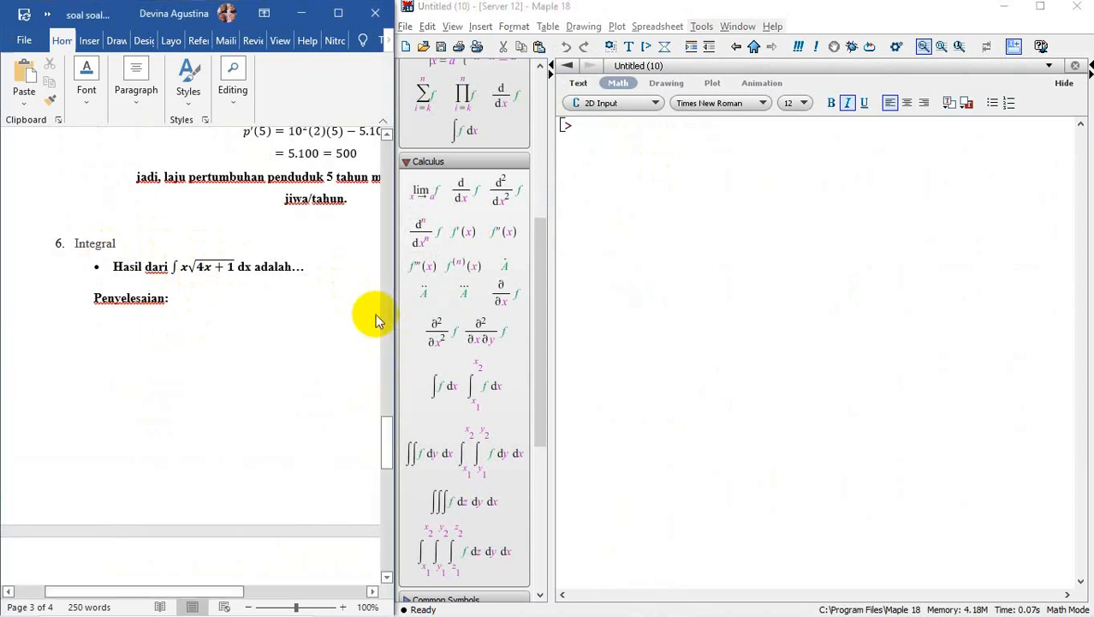
{"action": "left_click_drag", "start_coordinate": [384, 422], "coordinate": [380, 482]}
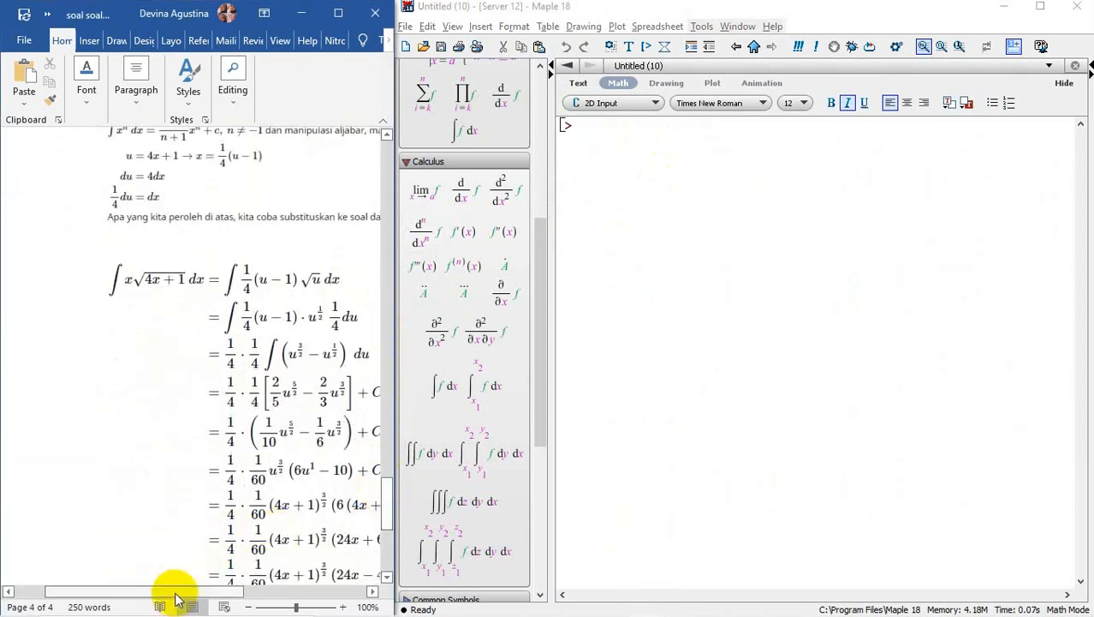
{"action": "left_click_drag", "start_coordinate": [171, 594], "coordinate": [219, 598]}
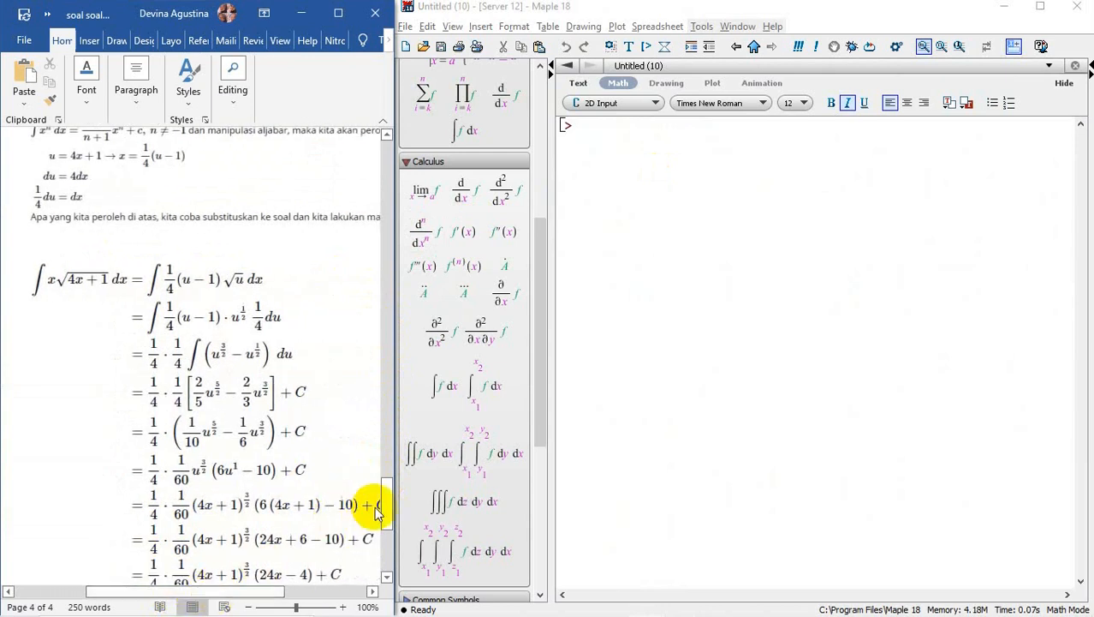
{"action": "left_click_drag", "start_coordinate": [383, 498], "coordinate": [386, 526]}
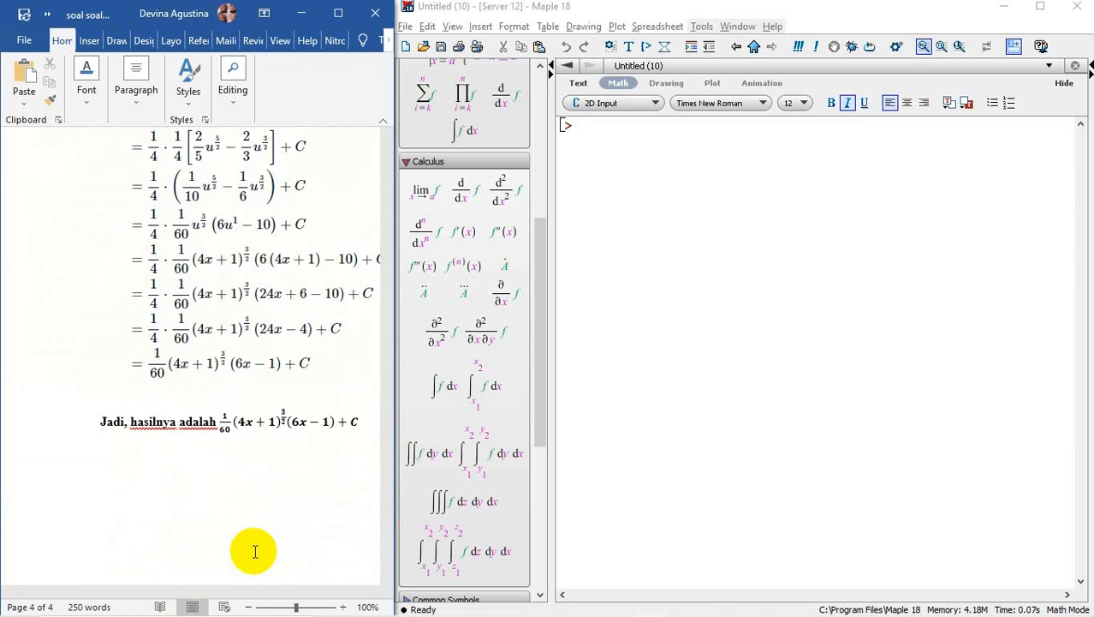
- Define f as x√(4x + 1) from the Integral exercise, using a square-root template, and evaluate the assignment
{"action": "left_click", "coordinate": [694, 269]}
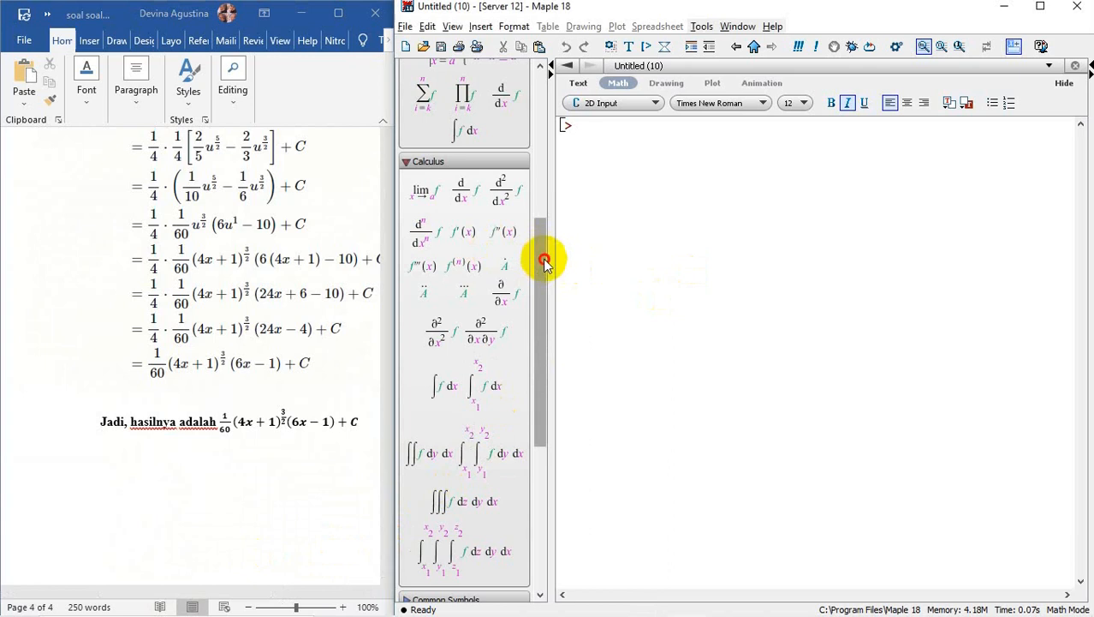
{"action": "left_click_drag", "start_coordinate": [543, 258], "coordinate": [538, 293]}
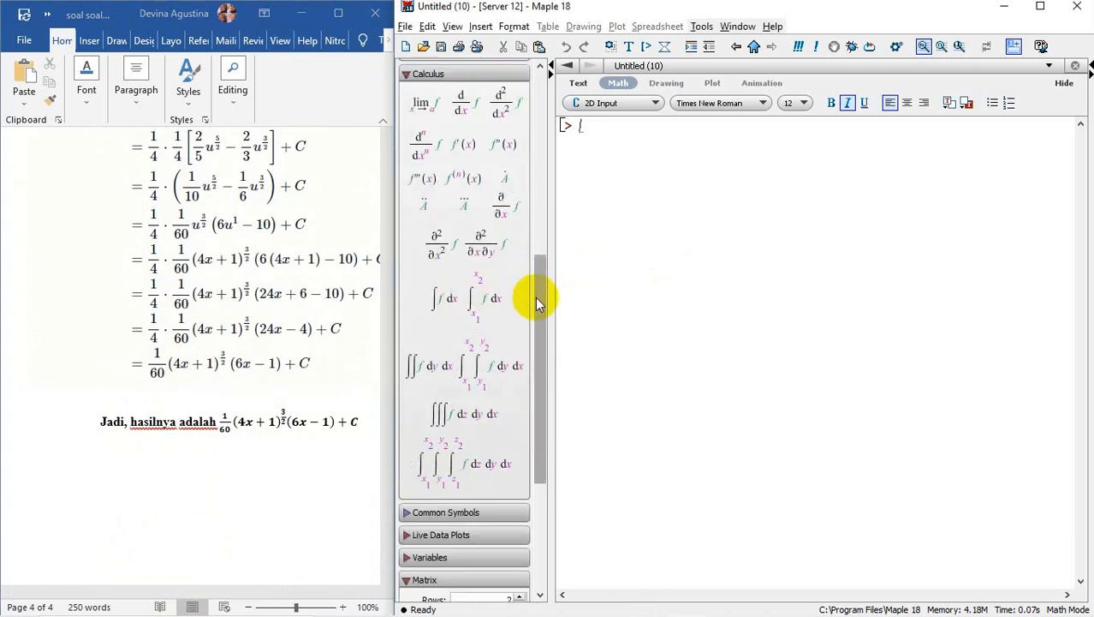
{"action": "left_click", "coordinate": [656, 147]}
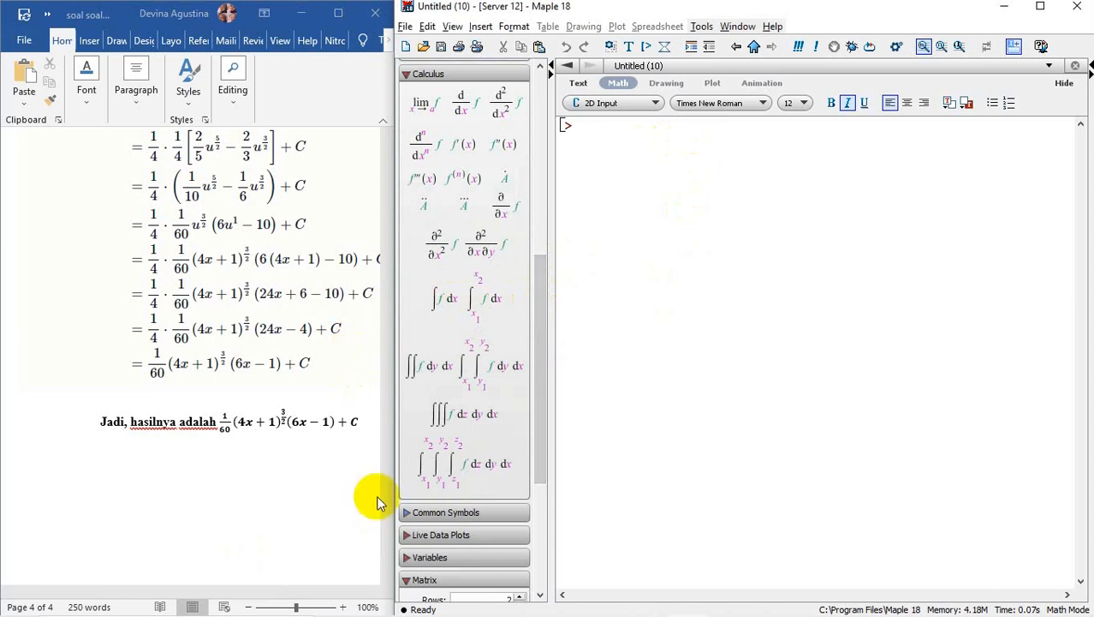
{"action": "left_click_drag", "start_coordinate": [383, 521], "coordinate": [384, 427]}
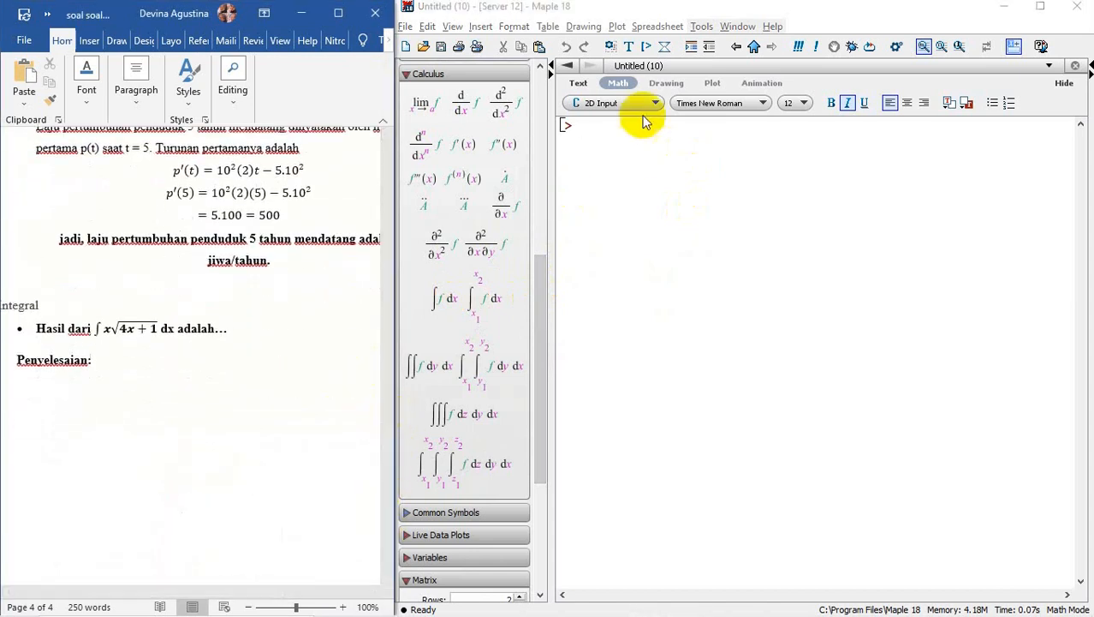
{"action": "left_click", "coordinate": [616, 132]}
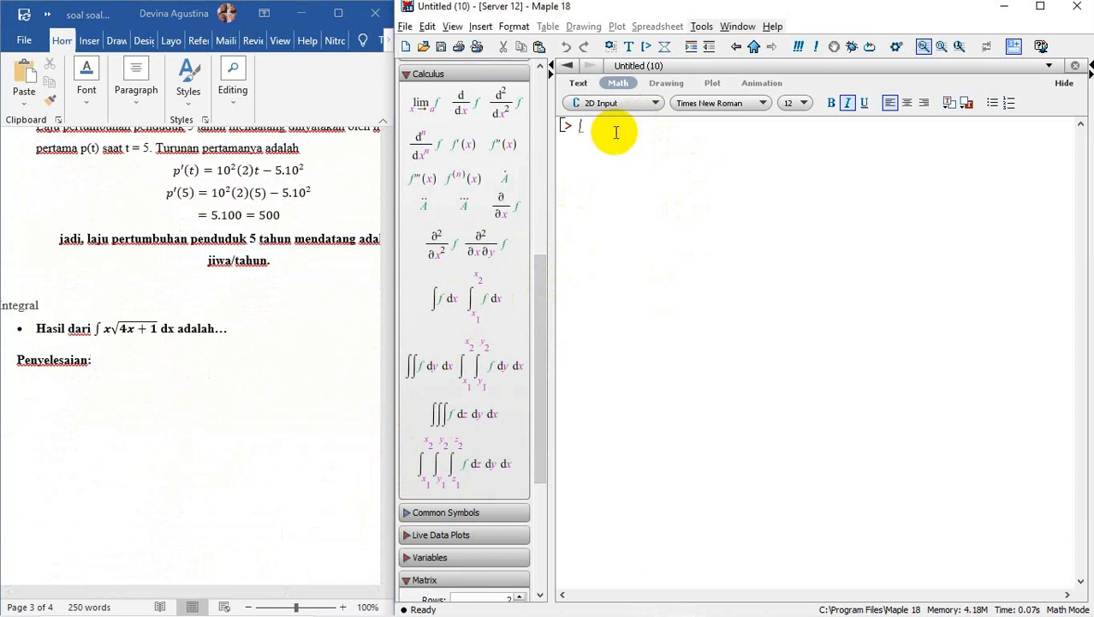
{"action": "type", "text": "f:= "}
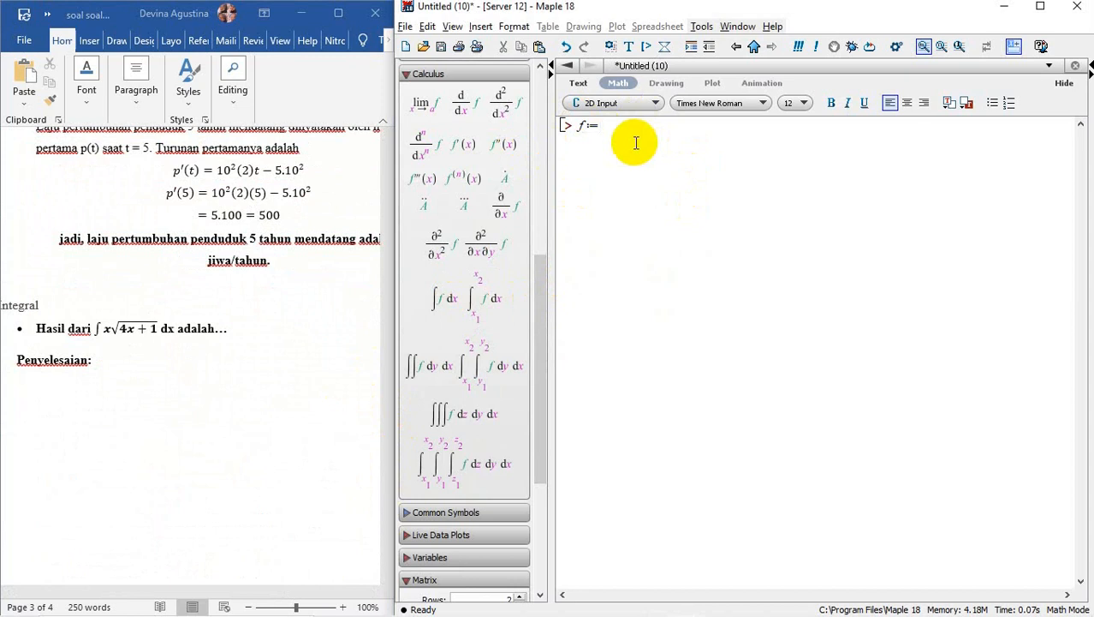
{"action": "type", "text": "x"}
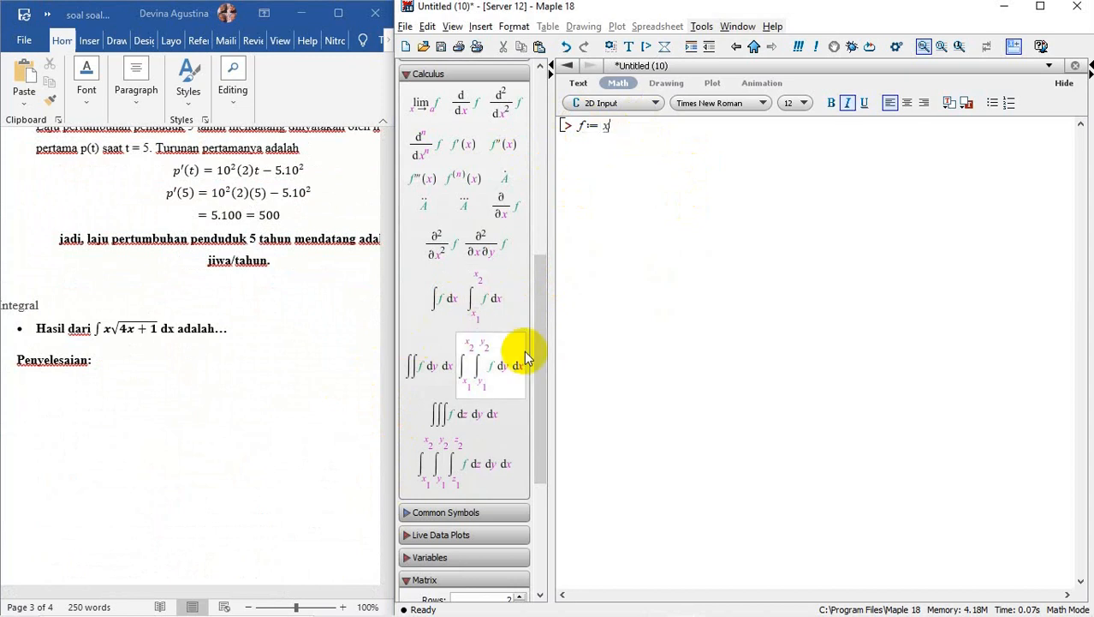
{"action": "left_click_drag", "start_coordinate": [533, 355], "coordinate": [535, 146]}
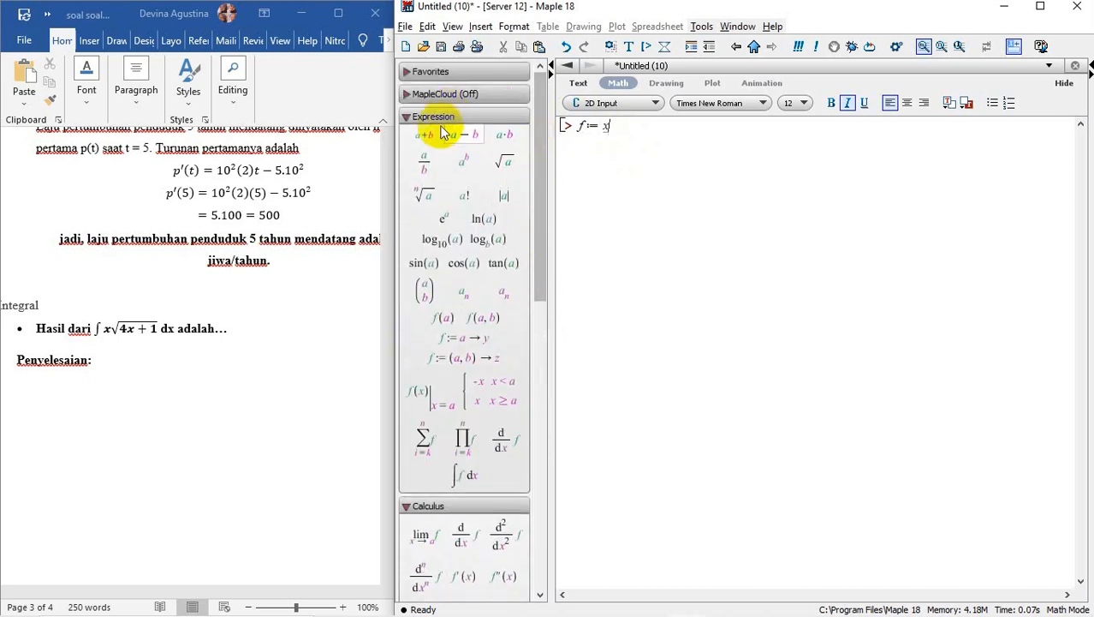
{"action": "left_click", "coordinate": [508, 164]}
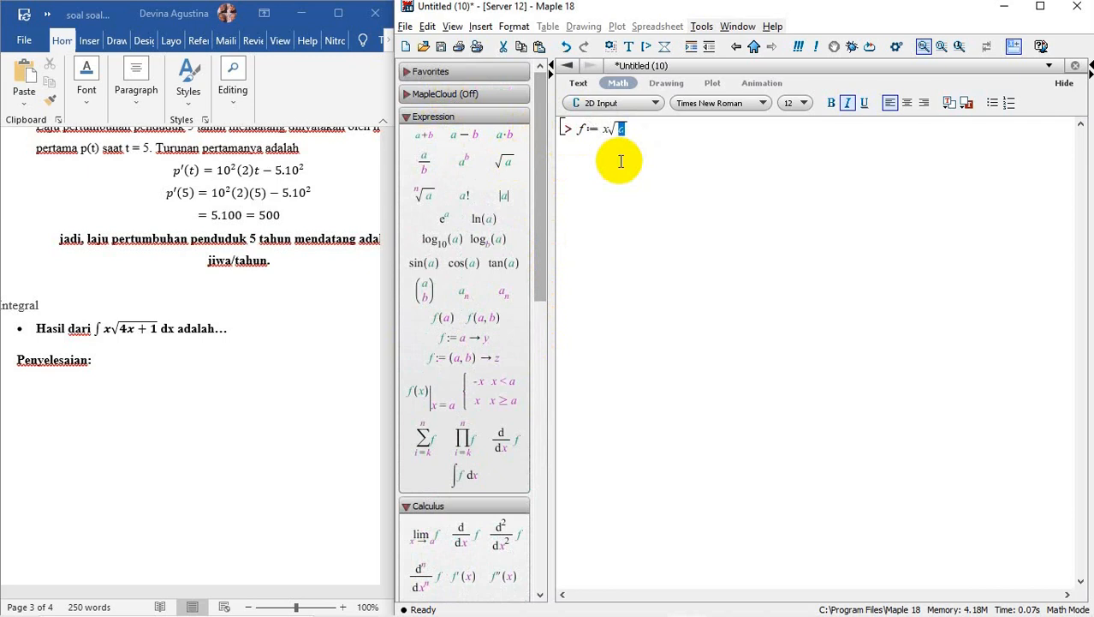
{"action": "type", "text": "4 "}
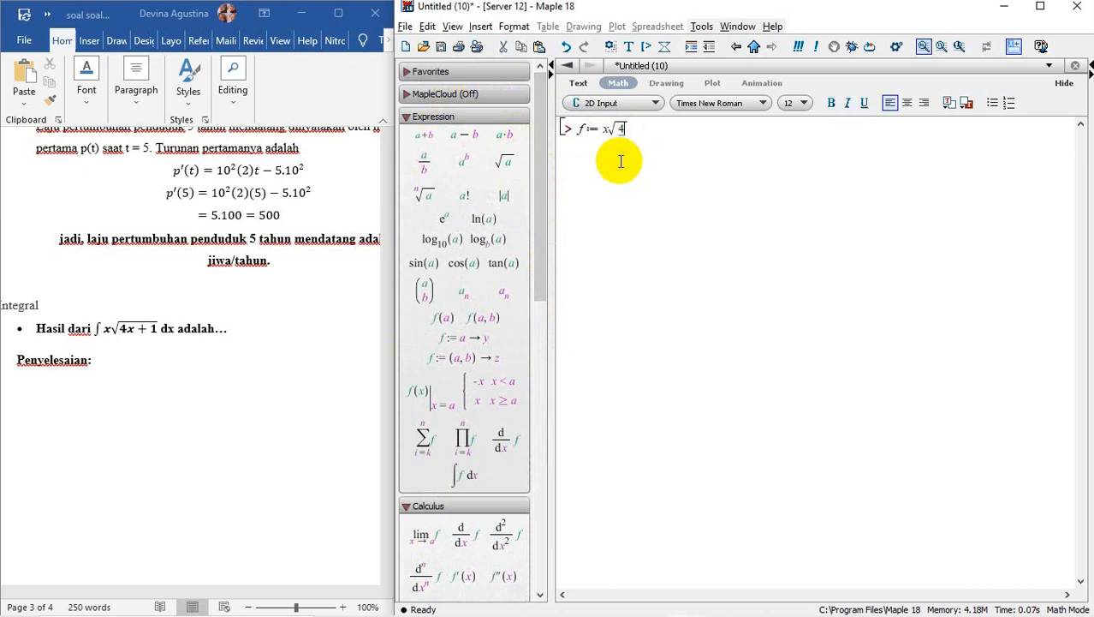
{"action": "type", "text": "x + 1"}
{"action": "key", "text": "Return"}
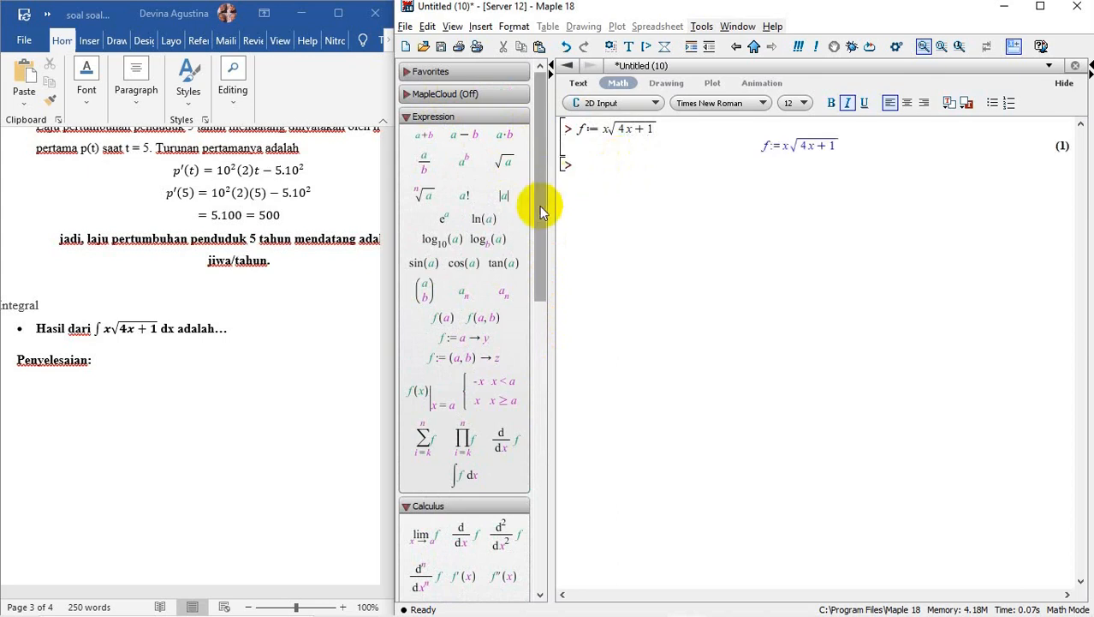
- Insert an indefinite integral of f with respect to x, evaluate it, and compare it with the Word document's final answer
{"action": "left_click_drag", "start_coordinate": [541, 207], "coordinate": [548, 371]}
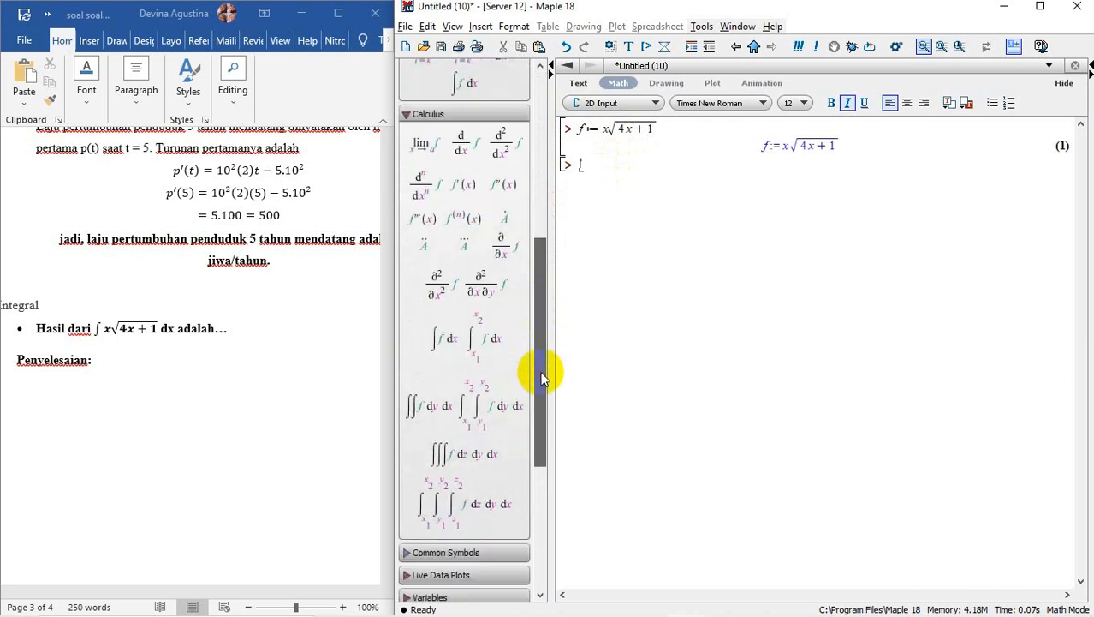
{"action": "left_click", "coordinate": [443, 342]}
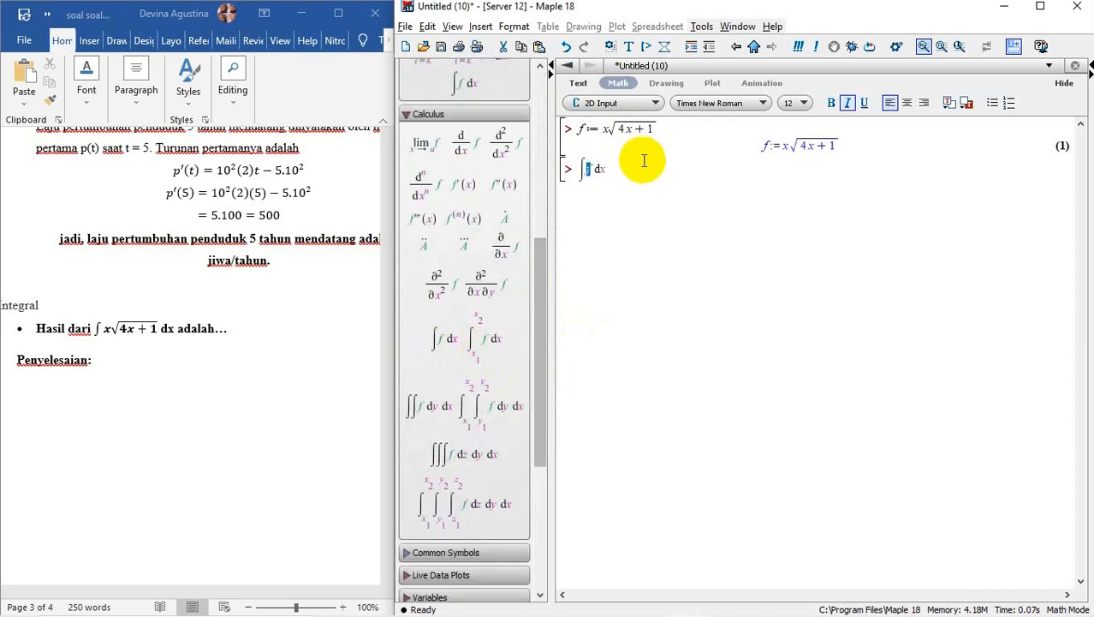
{"action": "key", "text": "Return"}
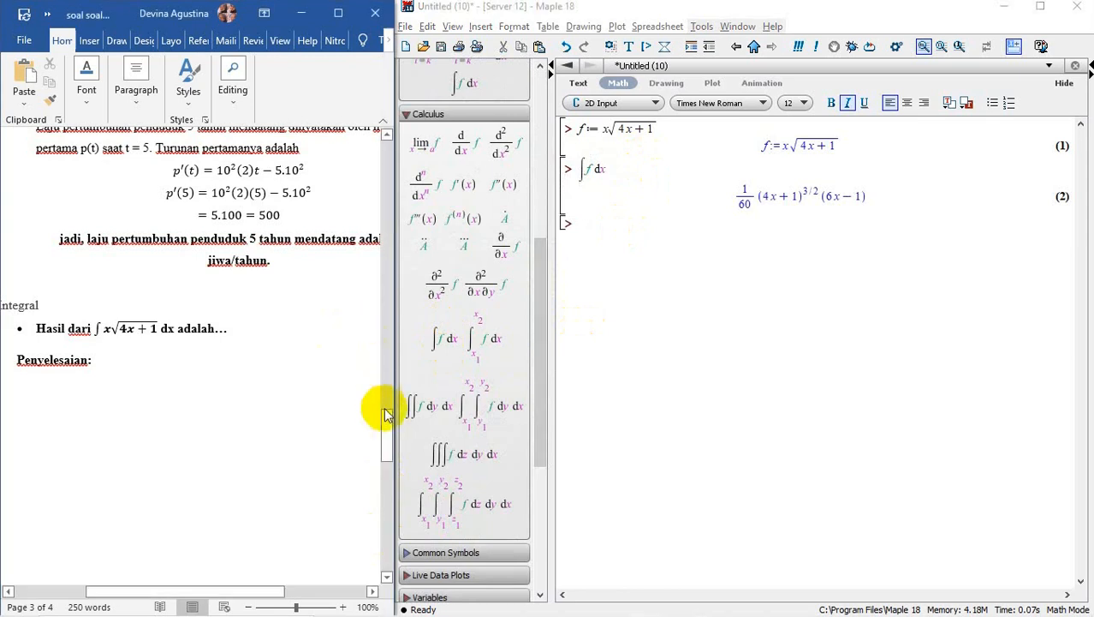
{"action": "left_click_drag", "start_coordinate": [384, 412], "coordinate": [384, 519]}
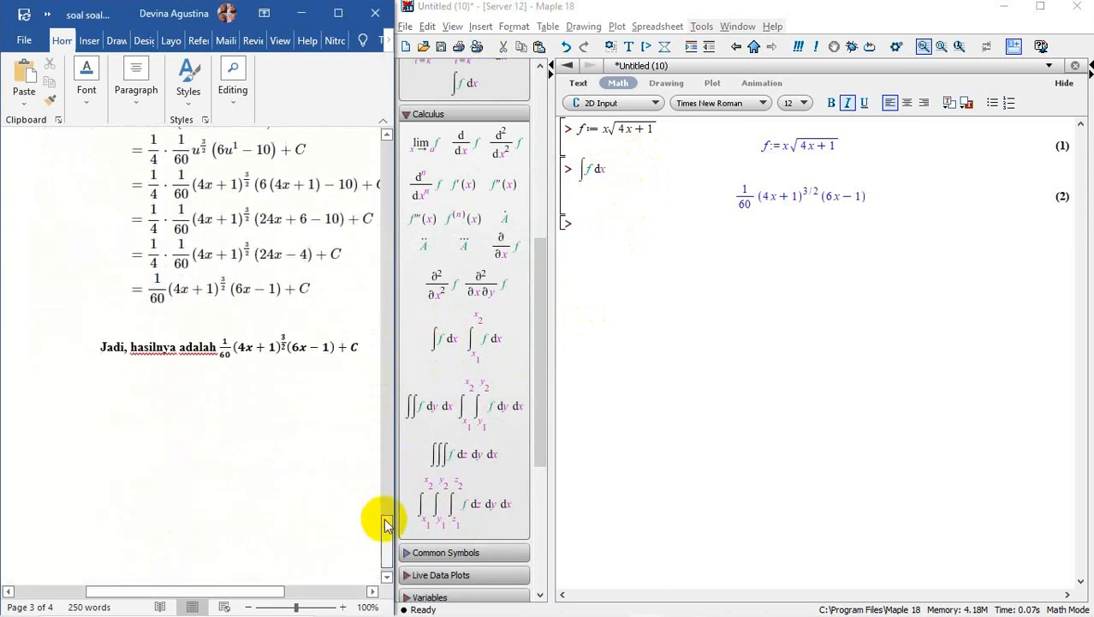